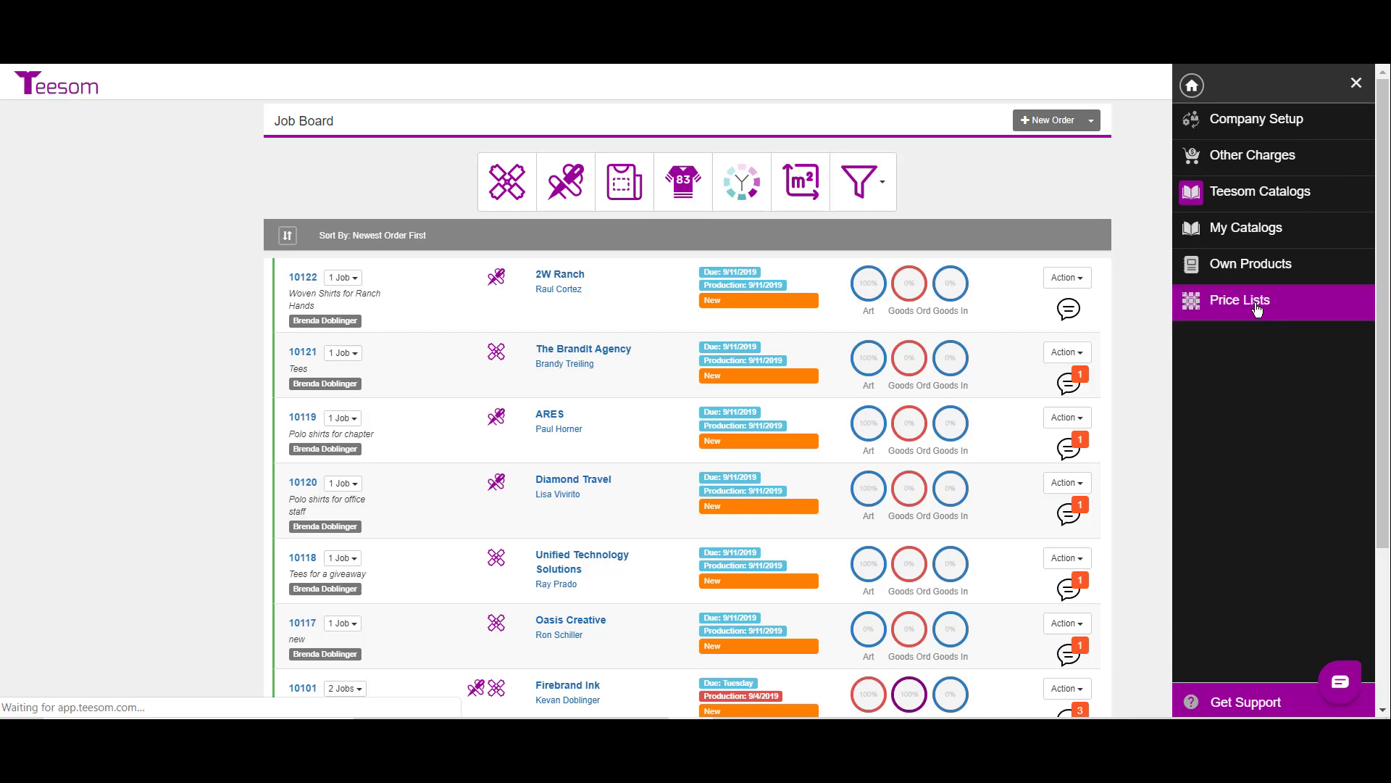
Step: Go to the price lists and open the SCR-T-NF screen printing matrix for editing
left_click(1257, 311)
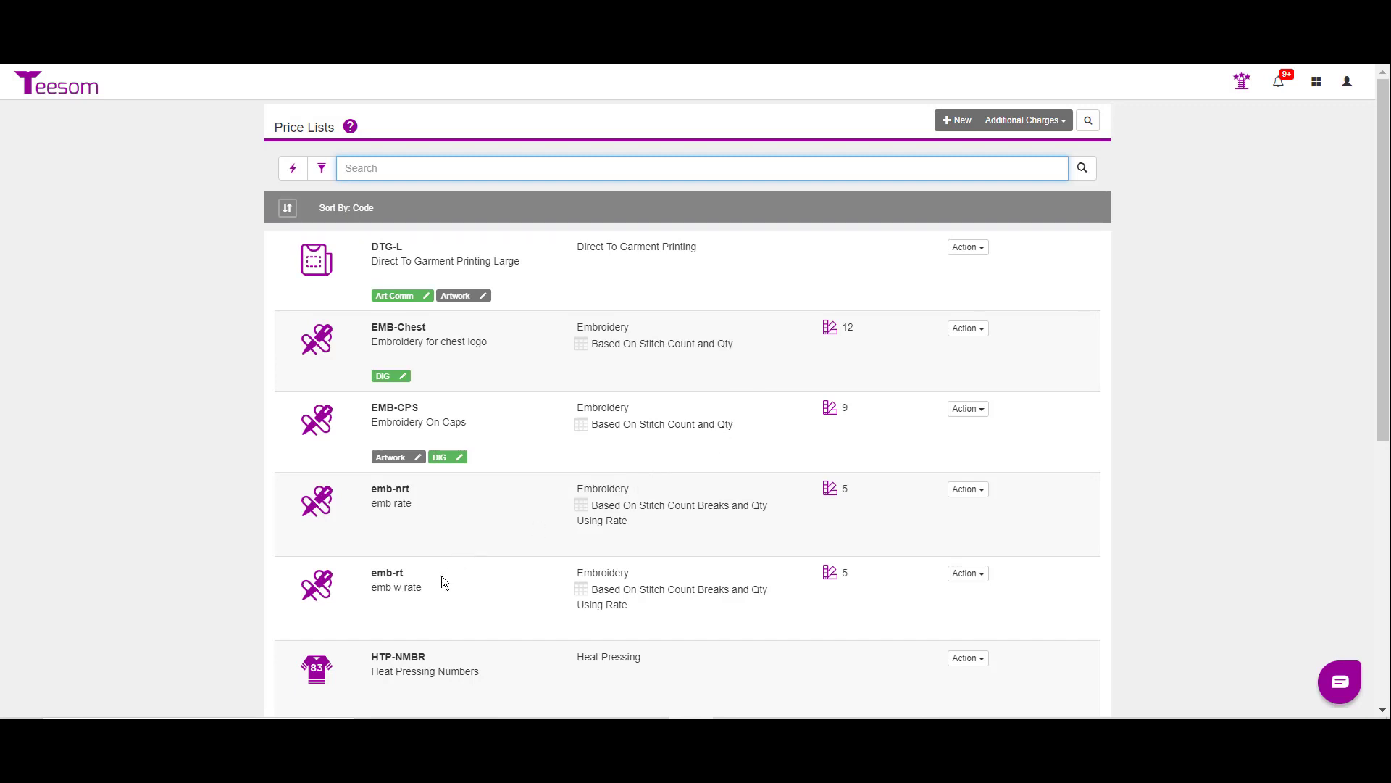
scroll(466, 631, "down", 5)
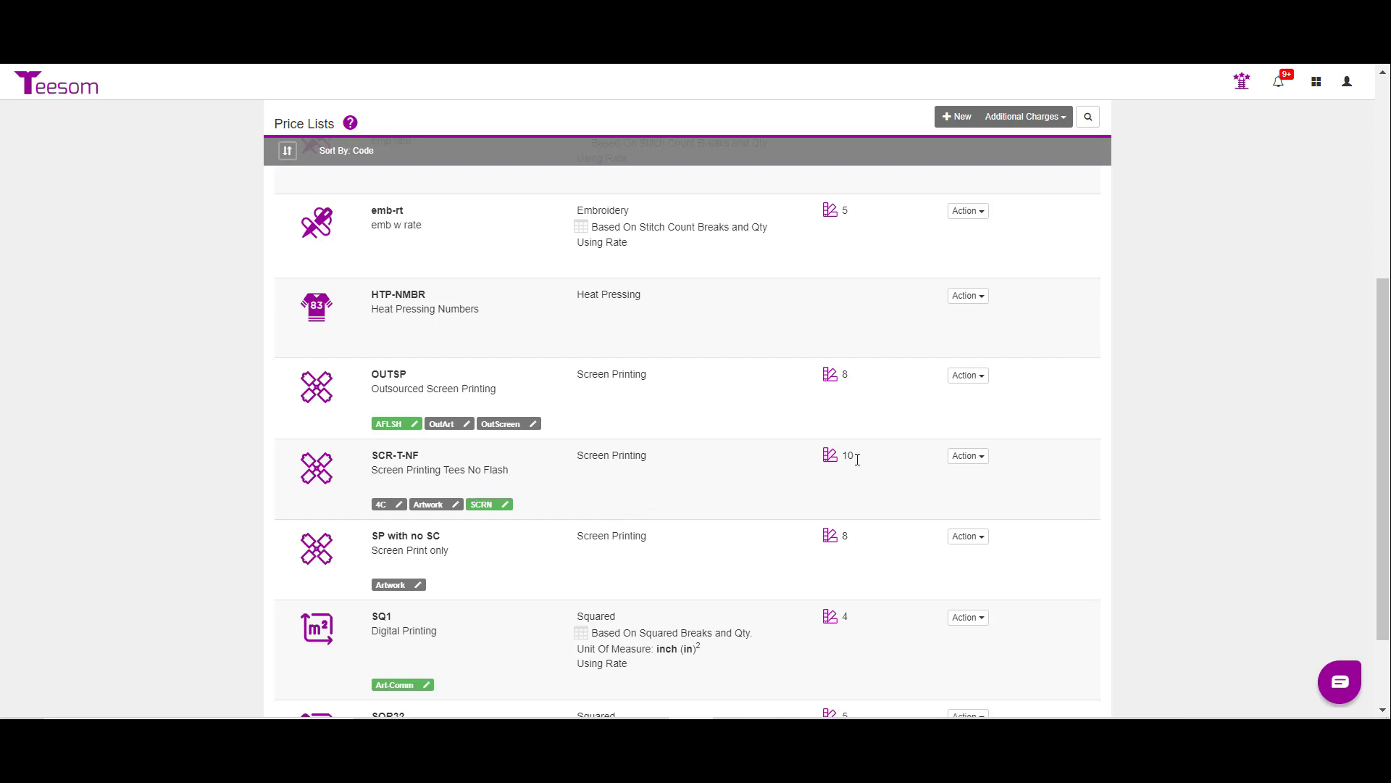
left_click(969, 455)
left_click(894, 473)
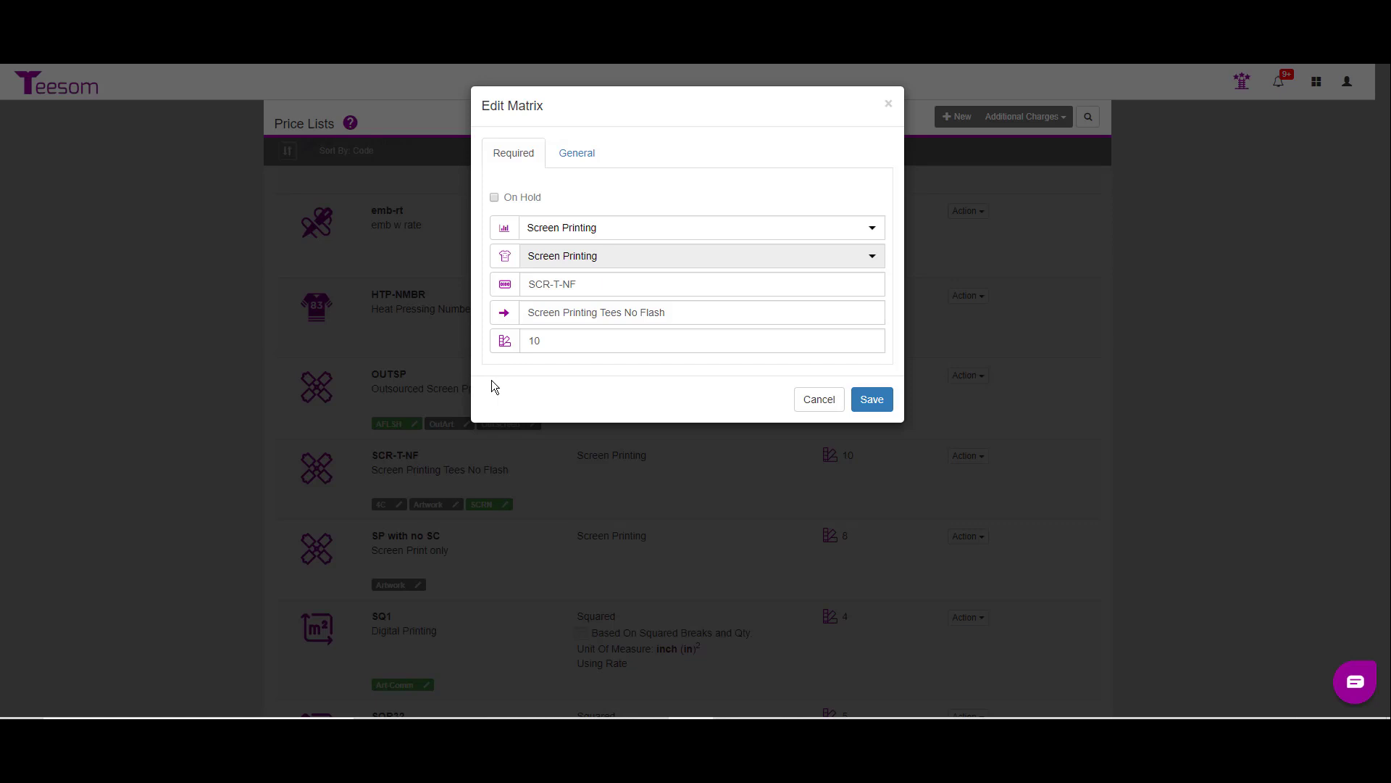
Step: Examine the outsourcing supplier choices in the matrix's general settings, keep Don't Outsource and save the matrix
left_click(575, 165)
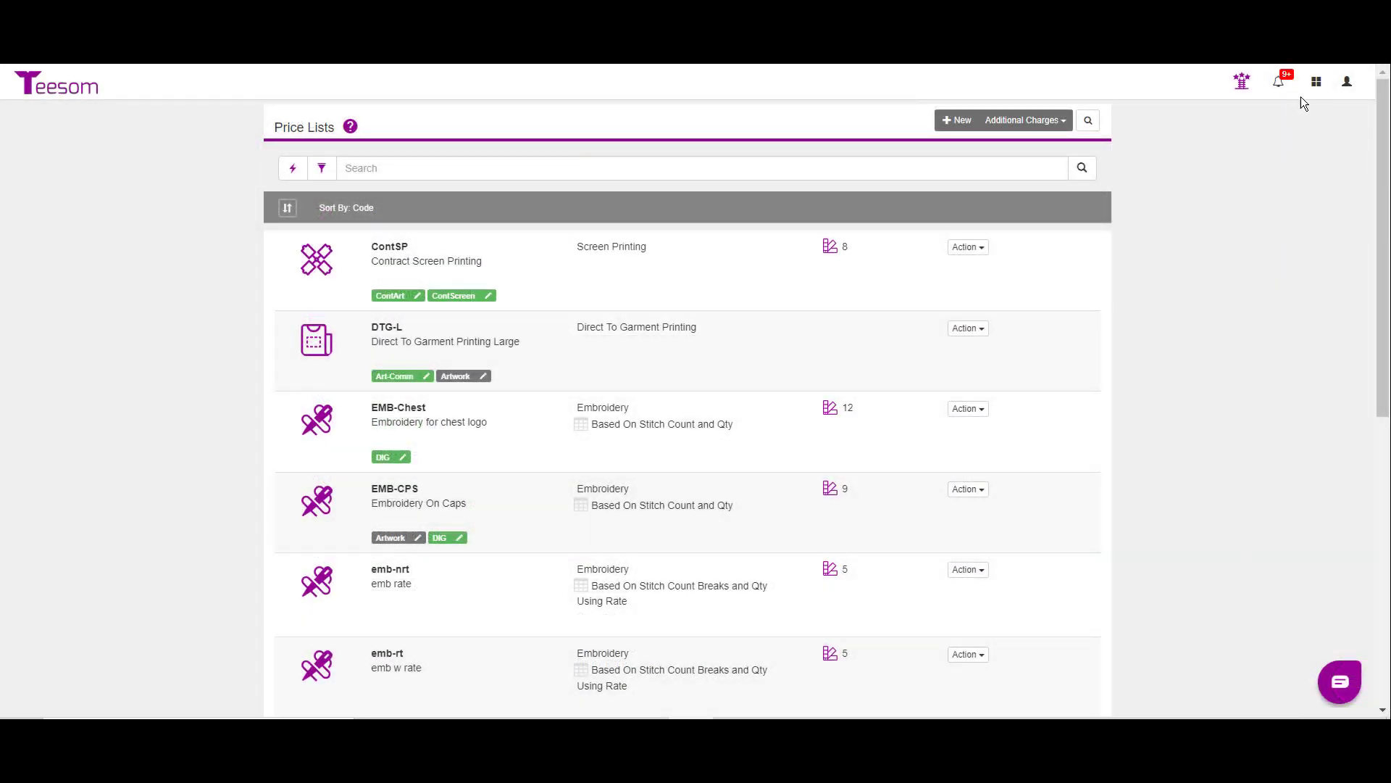
left_click(1316, 81)
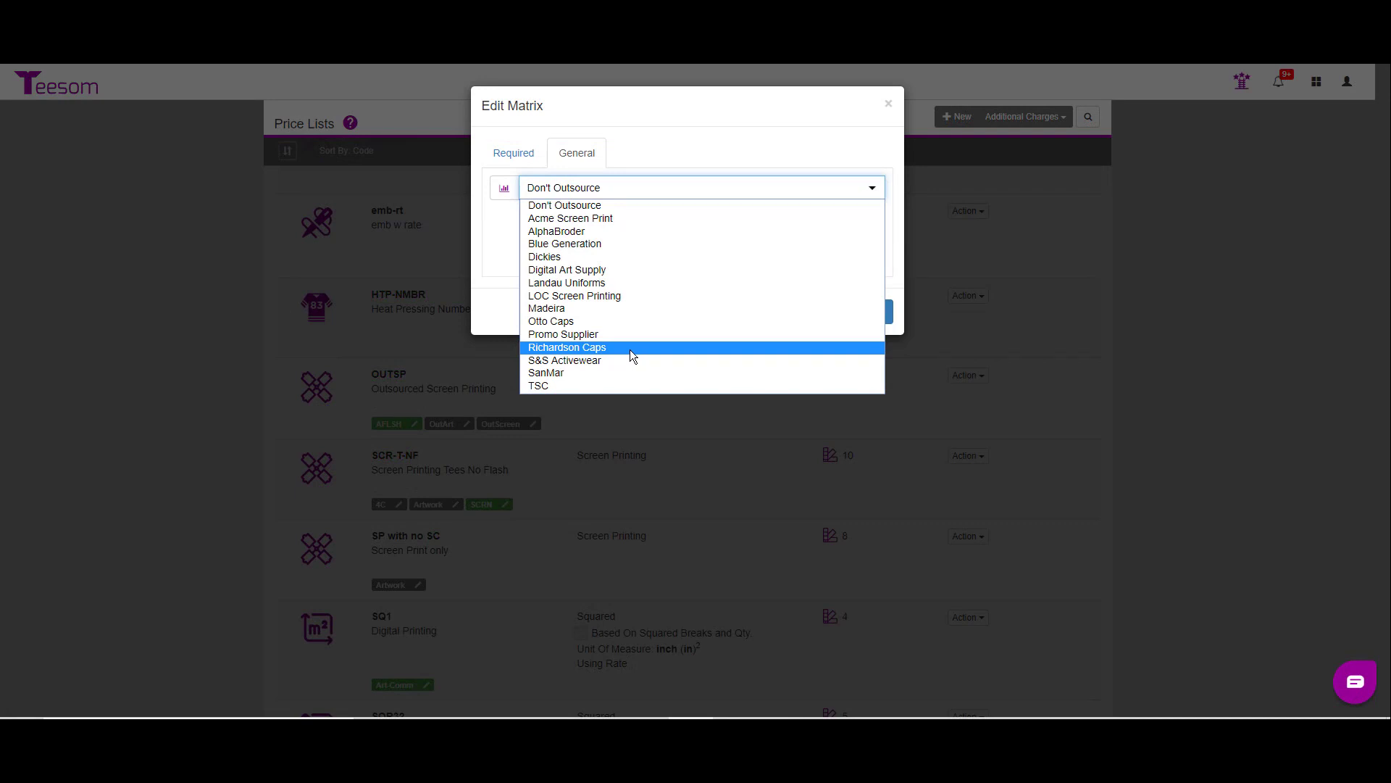
left_click(681, 138)
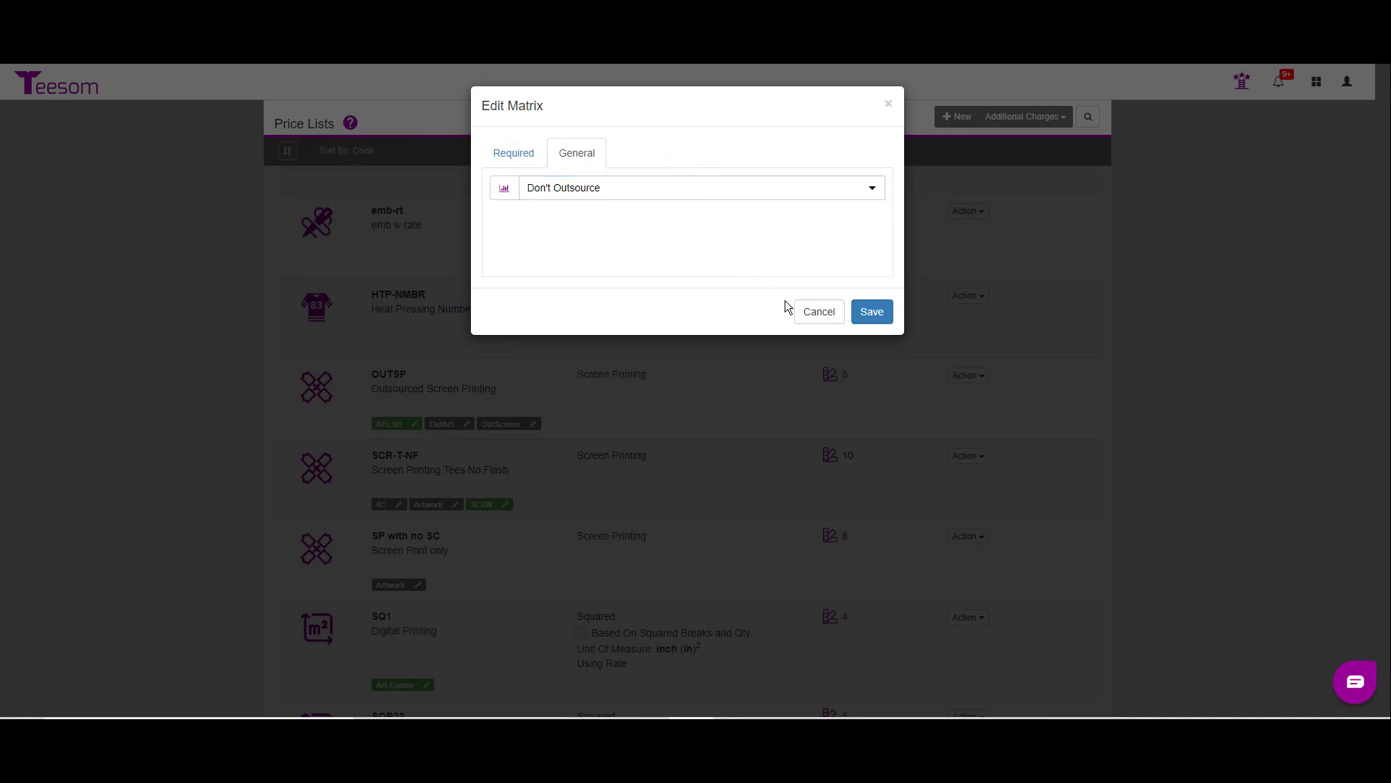
left_click(870, 313)
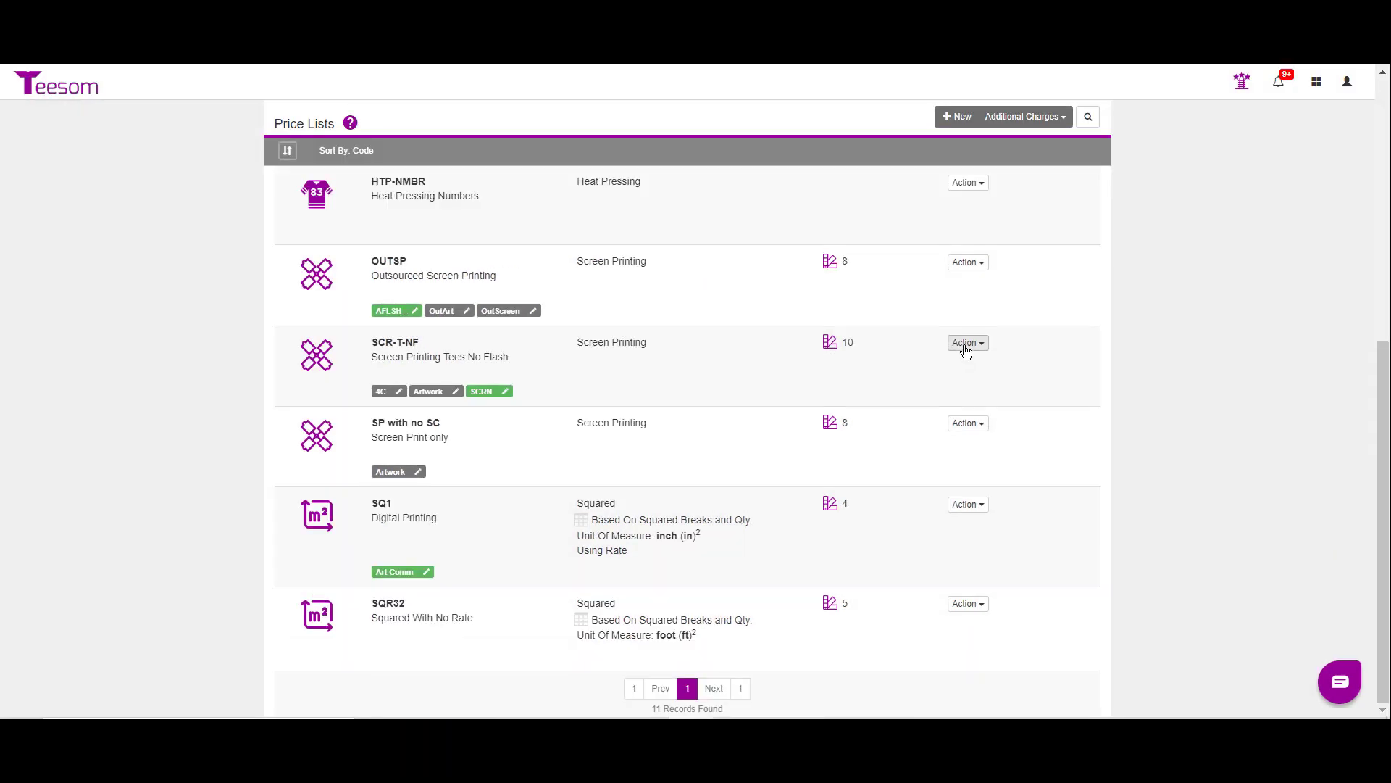
Step: Open the cost table of the SCR-T-NF price list and look through its quantity rows
left_click(964, 344)
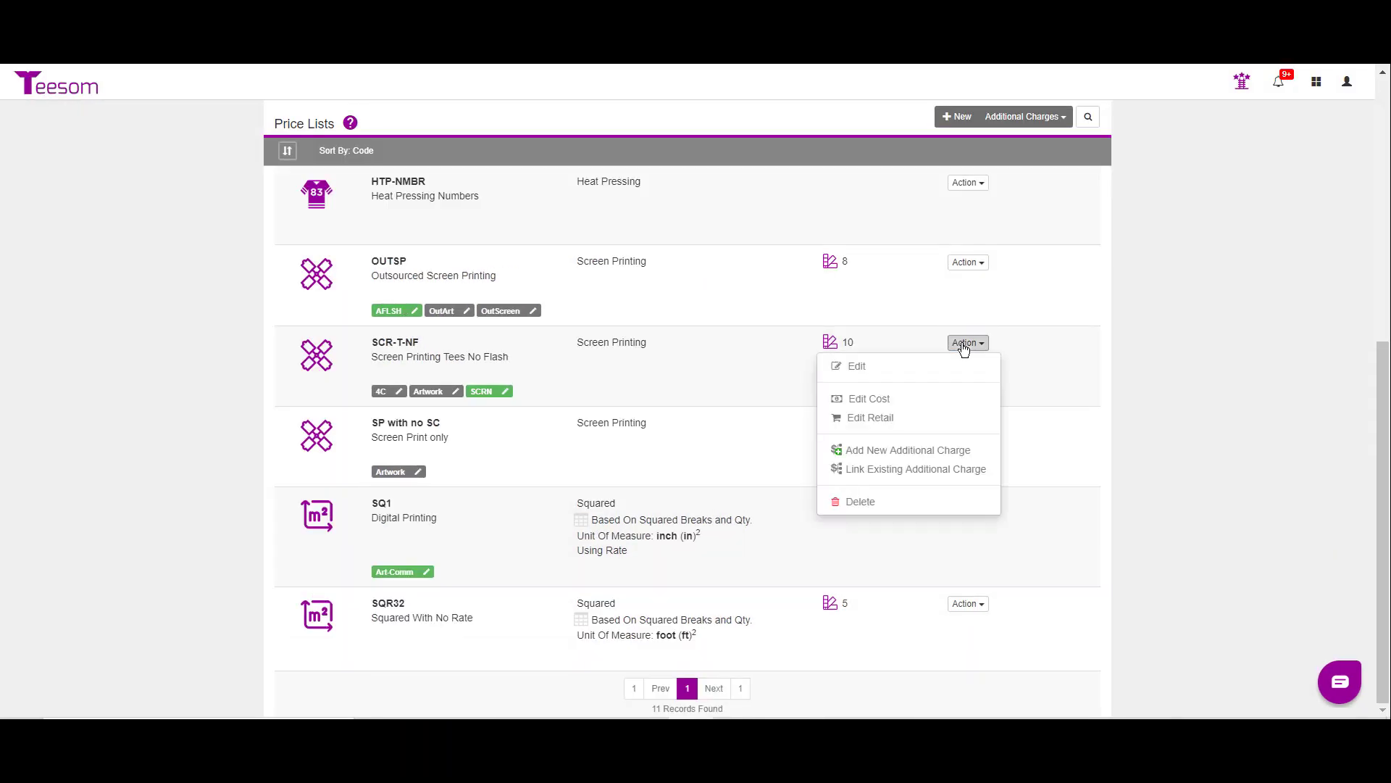
left_click(888, 404)
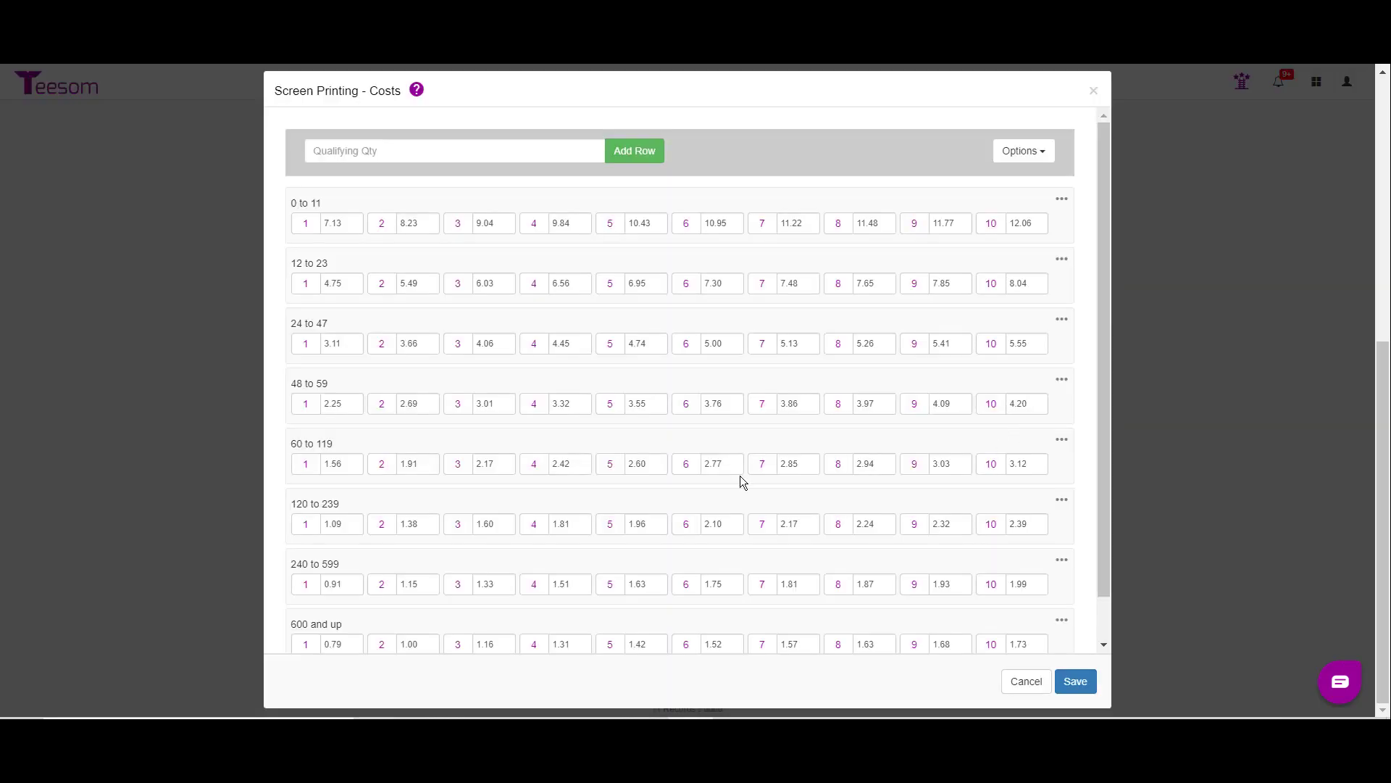
scroll(393, 510, "down", 1)
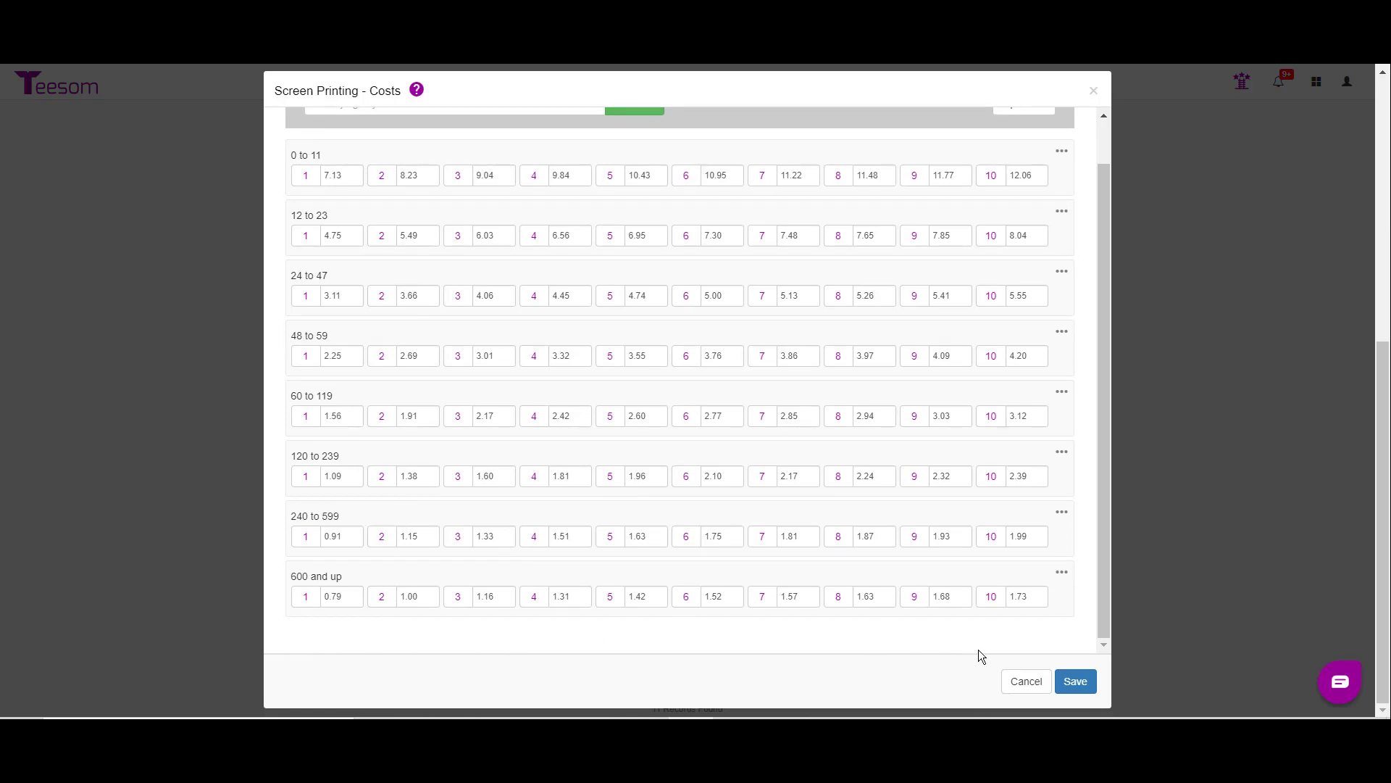
scroll(641, 326, "up", 1)
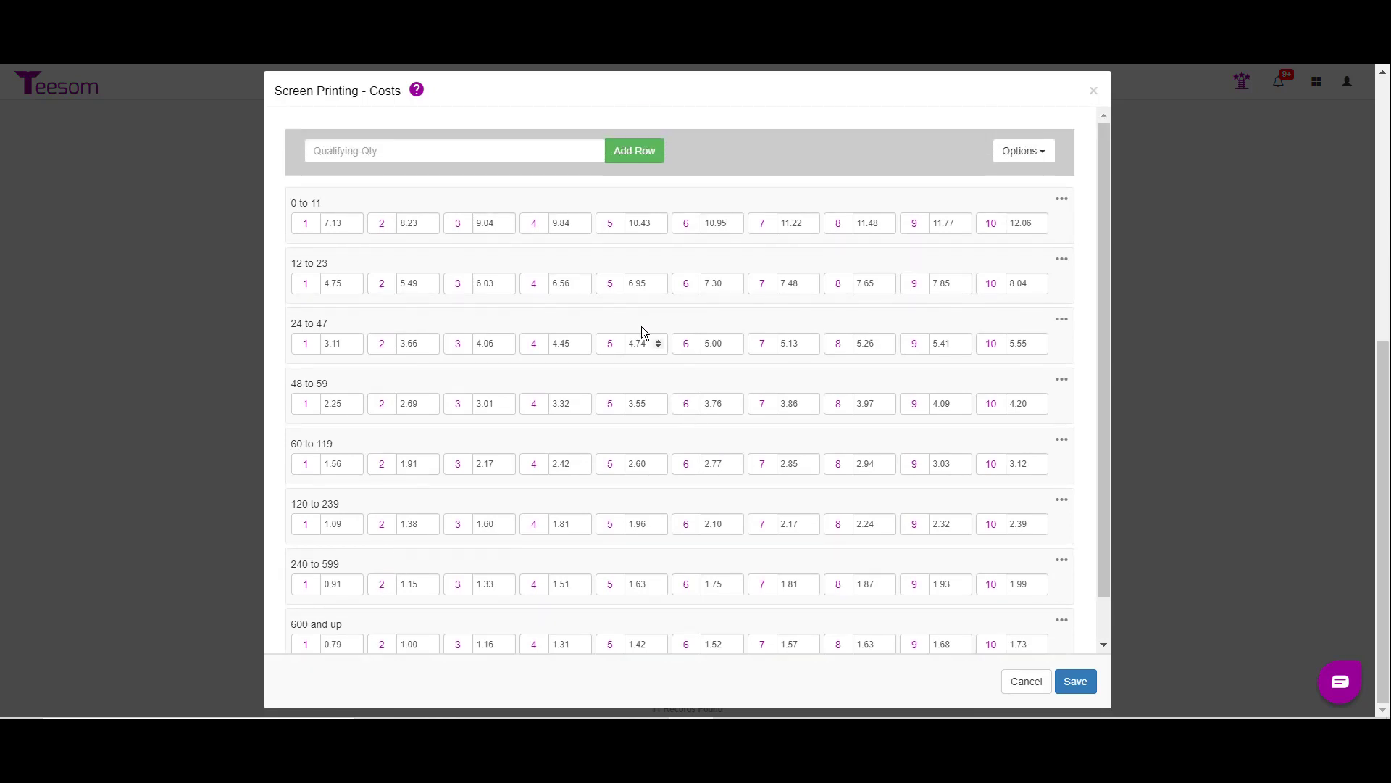
Step: Add a cost row with a qualifying quantity of 1000
left_click(415, 154)
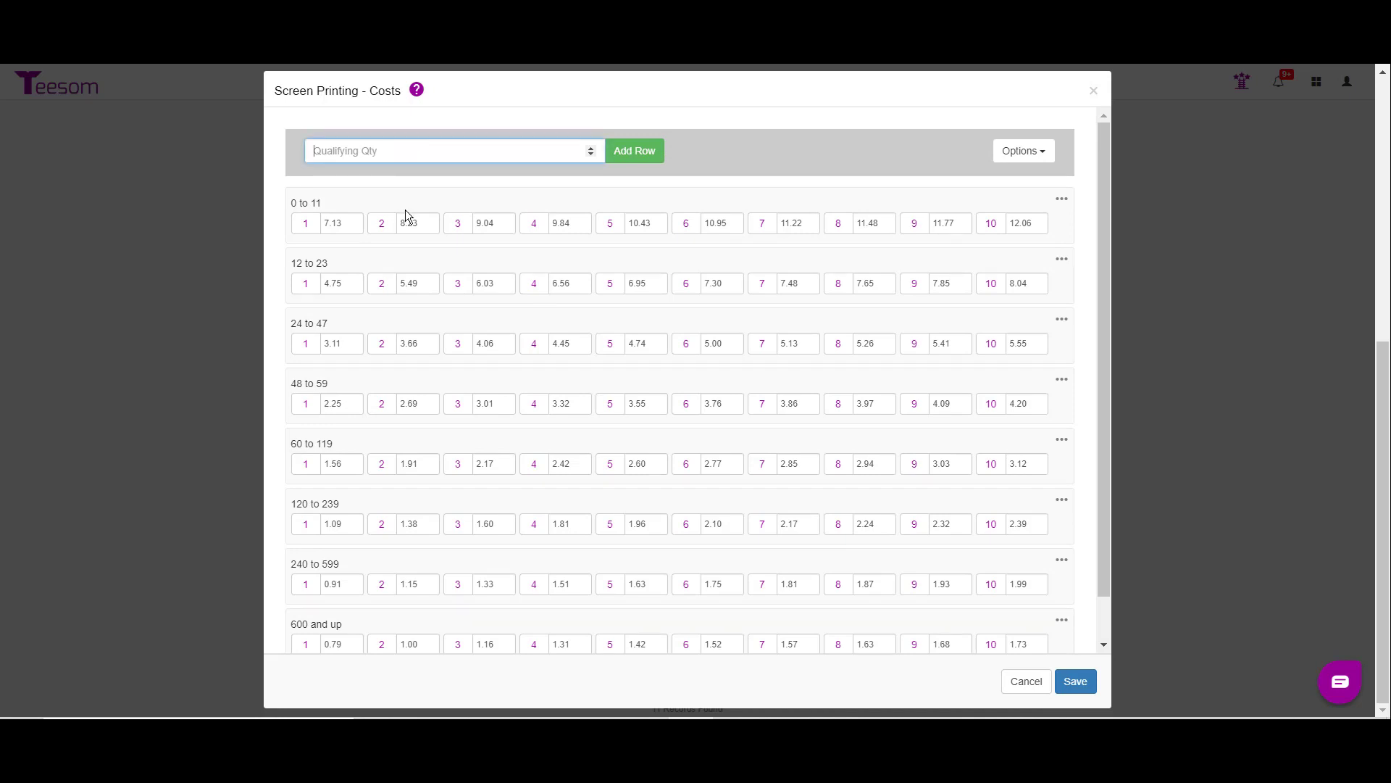
type("1000")
left_click(645, 153)
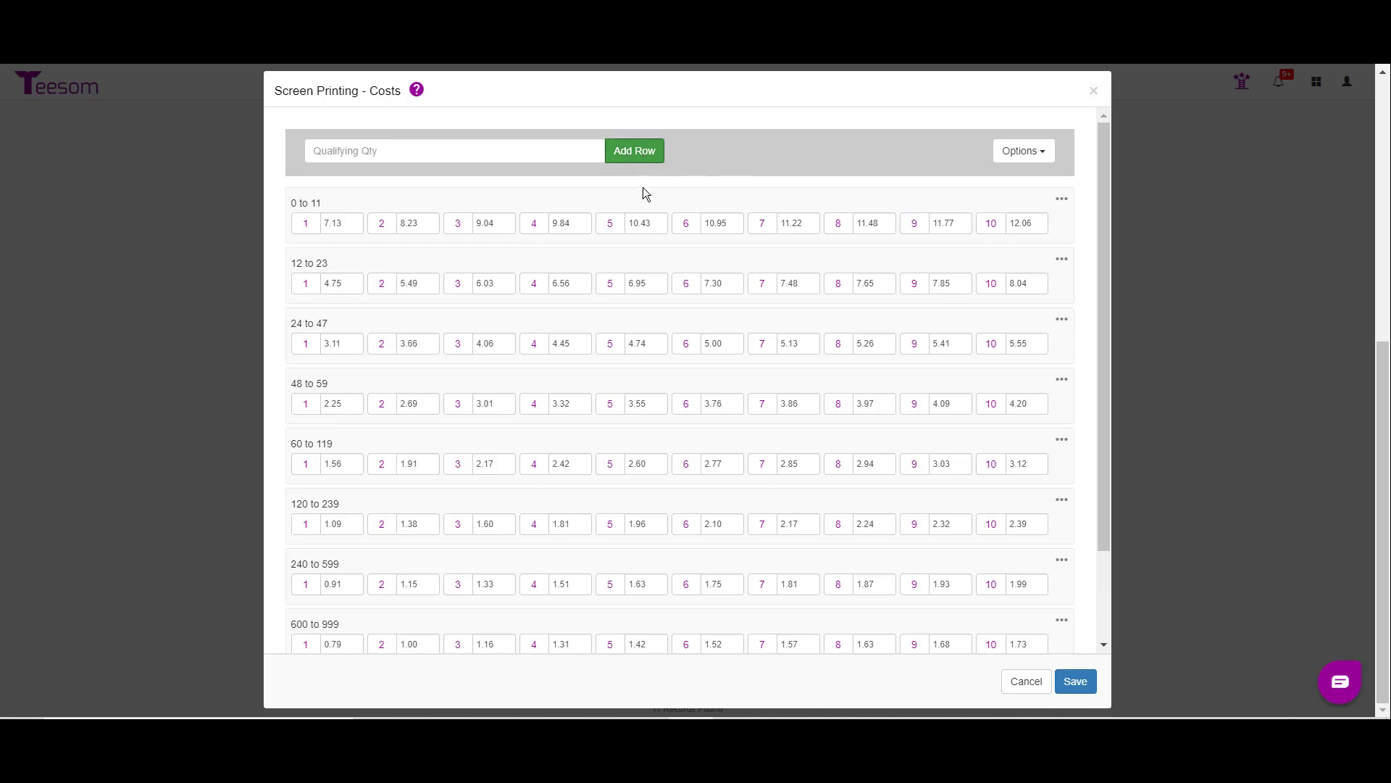
left_click_drag(1107, 284, 558, 619)
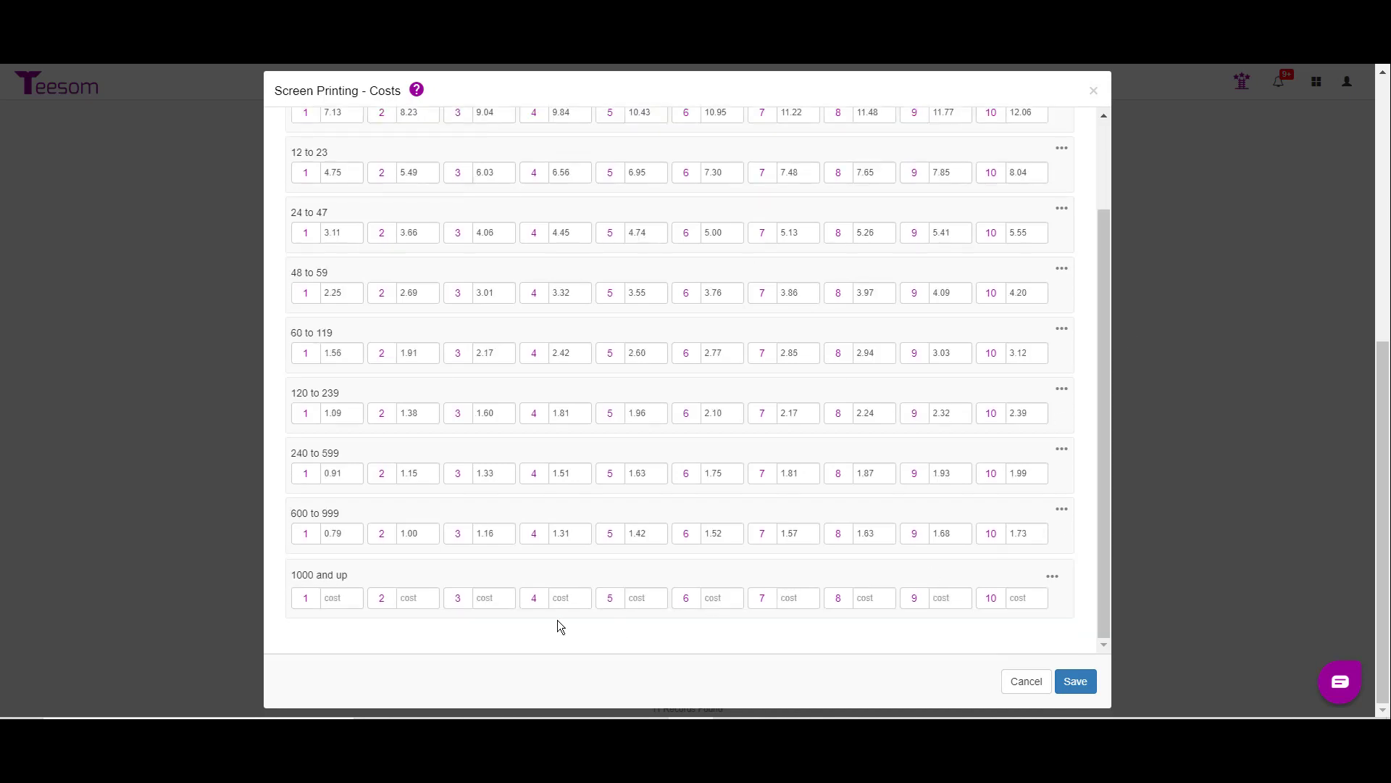
Step: Delete the empty 1000 and up row from the cost table
left_click(335, 602)
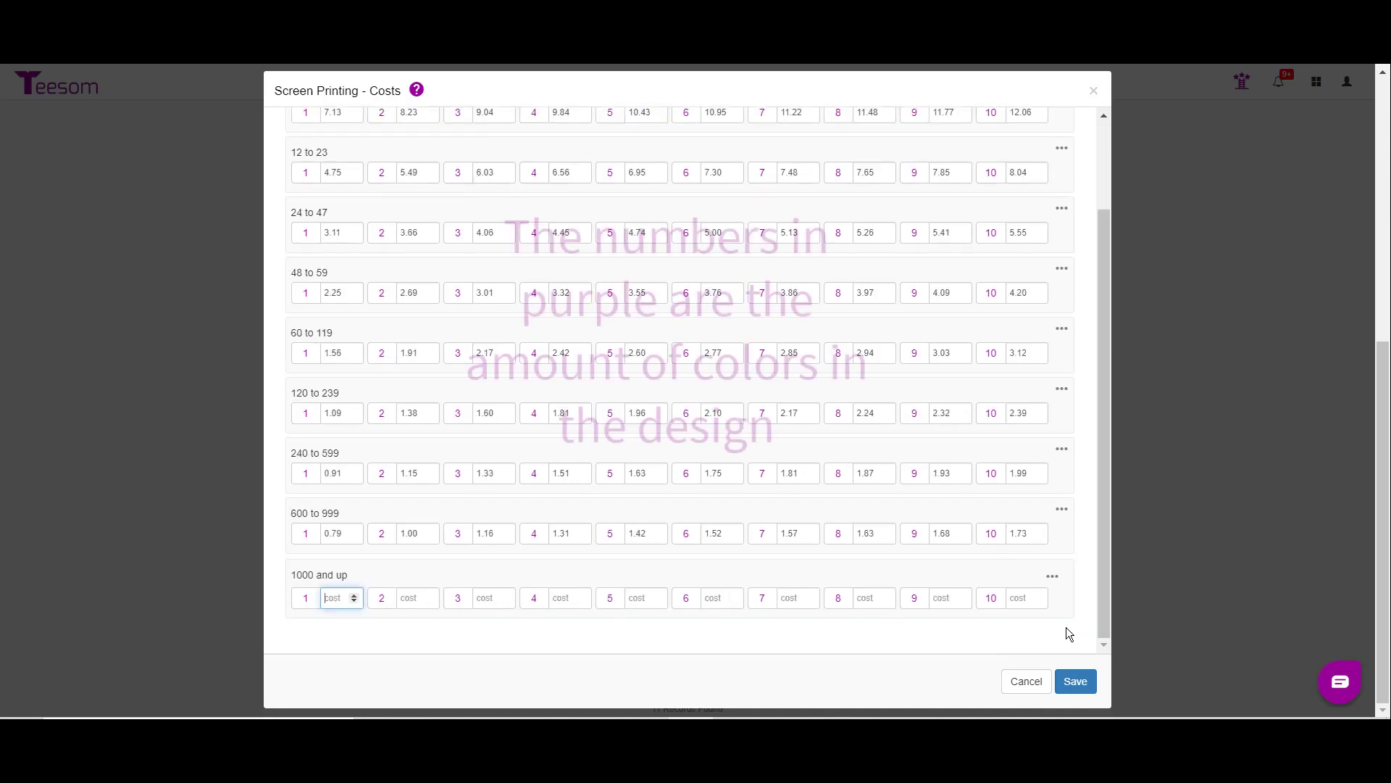
left_click(1053, 576)
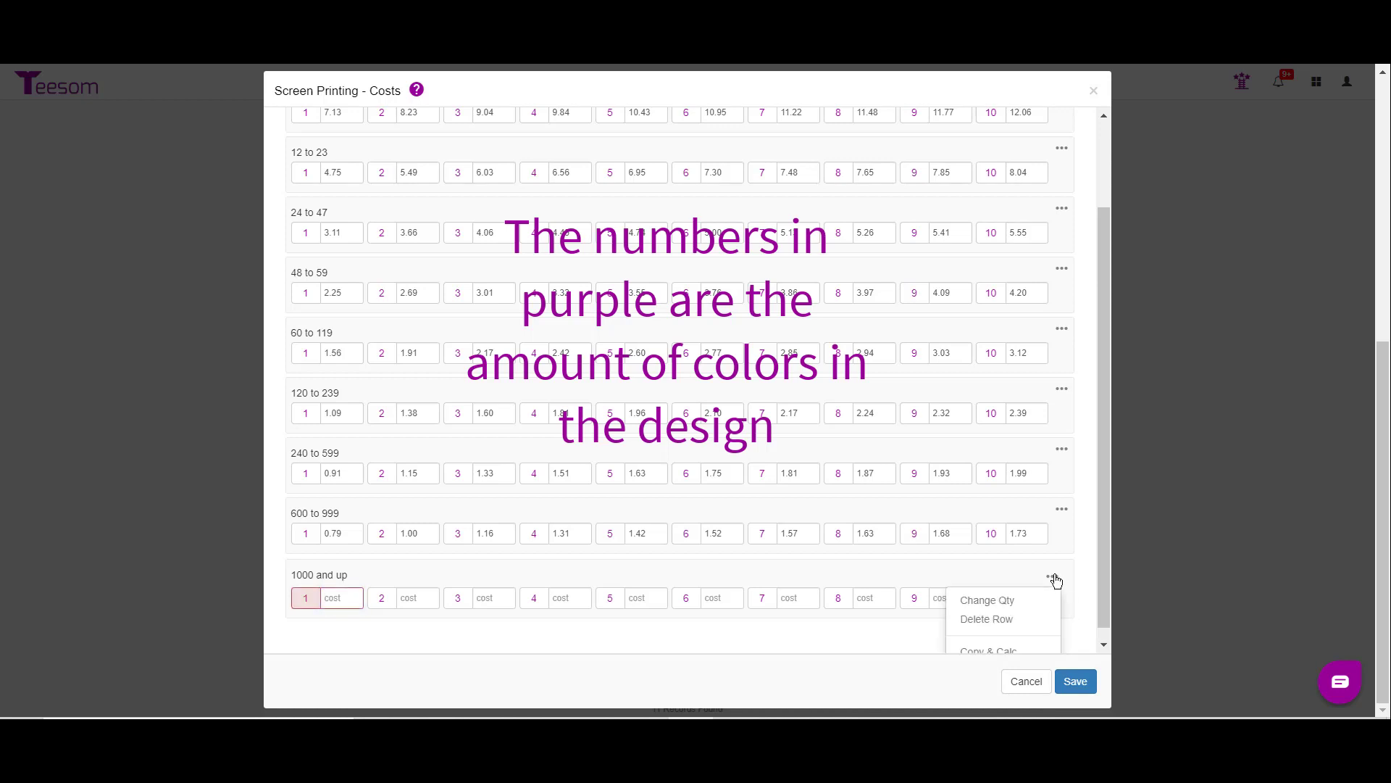
left_click(1019, 622)
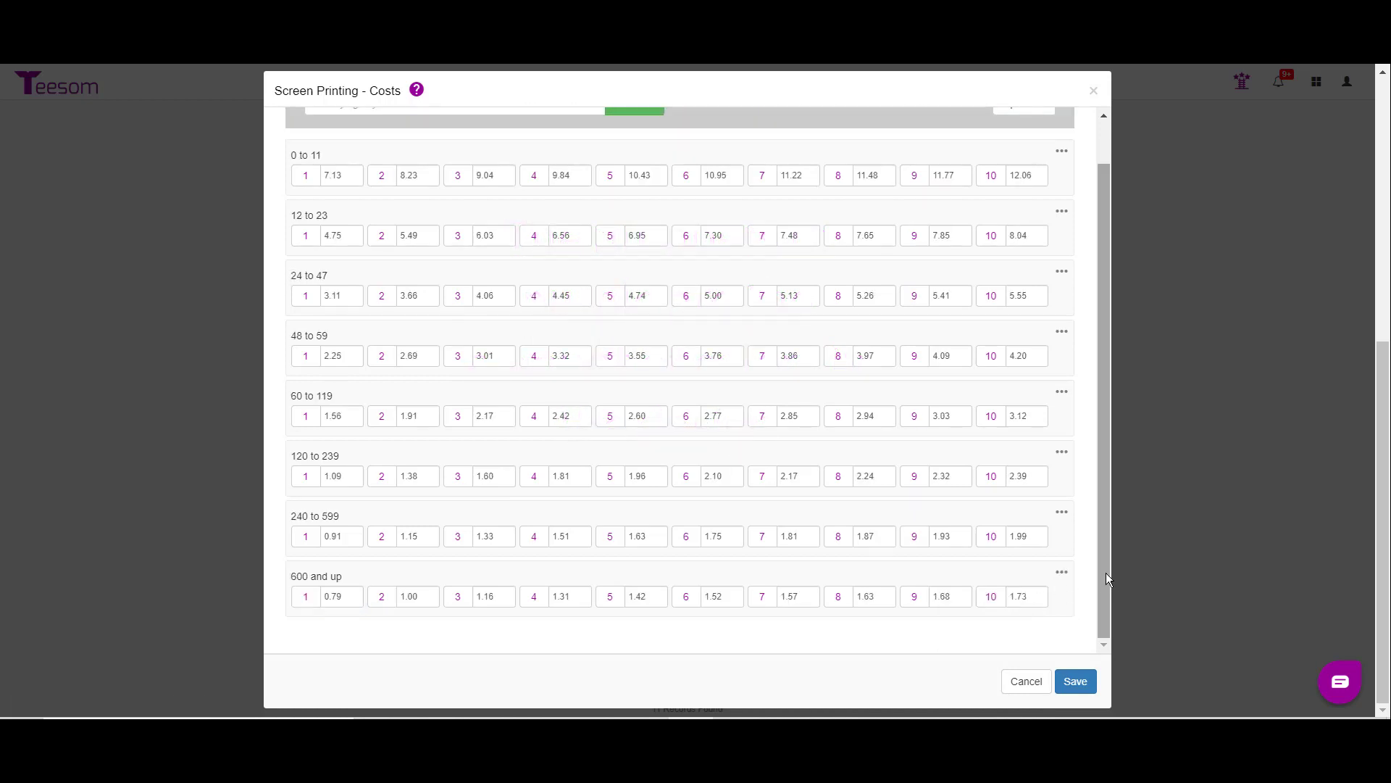
Step: Copy and recalculate the 600 and up row into a new quantity 1000 row with an amount of -.25
left_click(1061, 574)
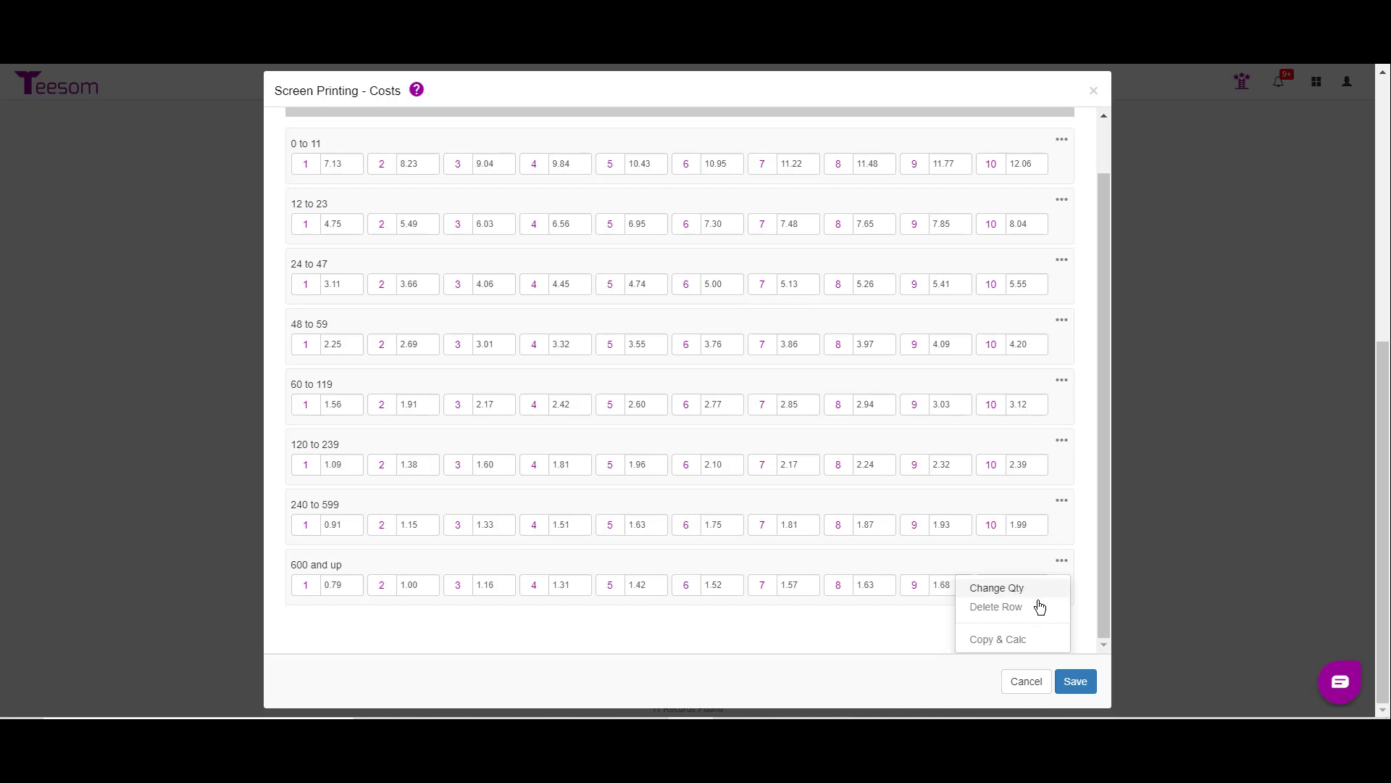
left_click(1015, 640)
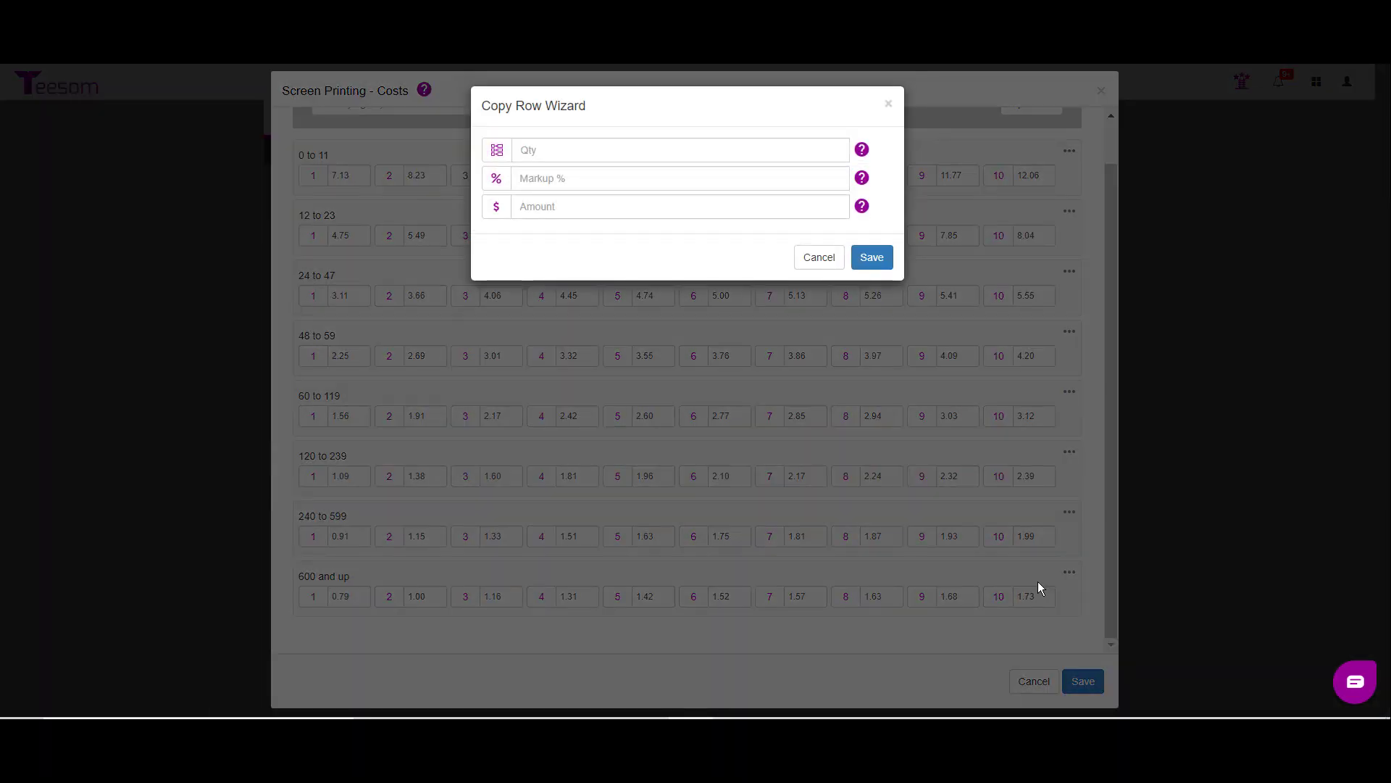
left_click(552, 153)
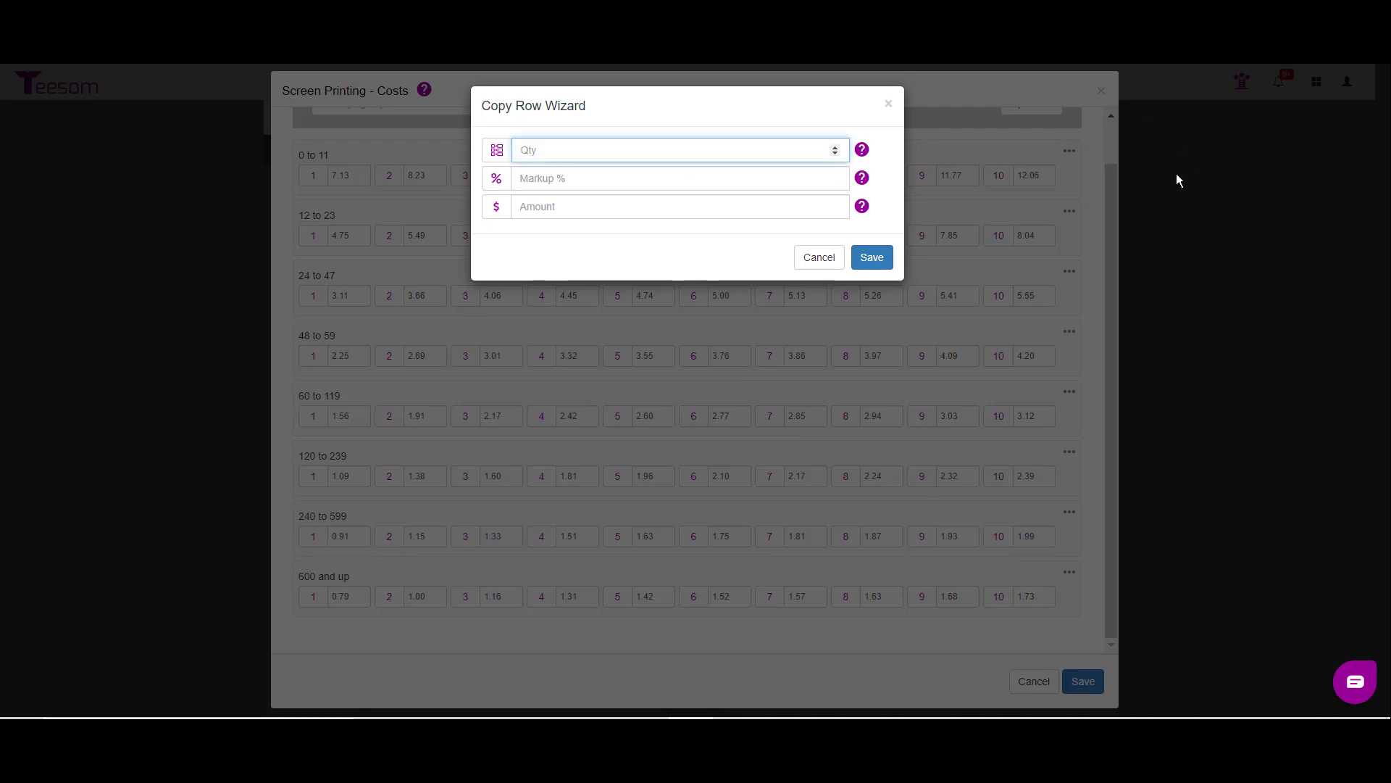
type("1000")
left_click(539, 210)
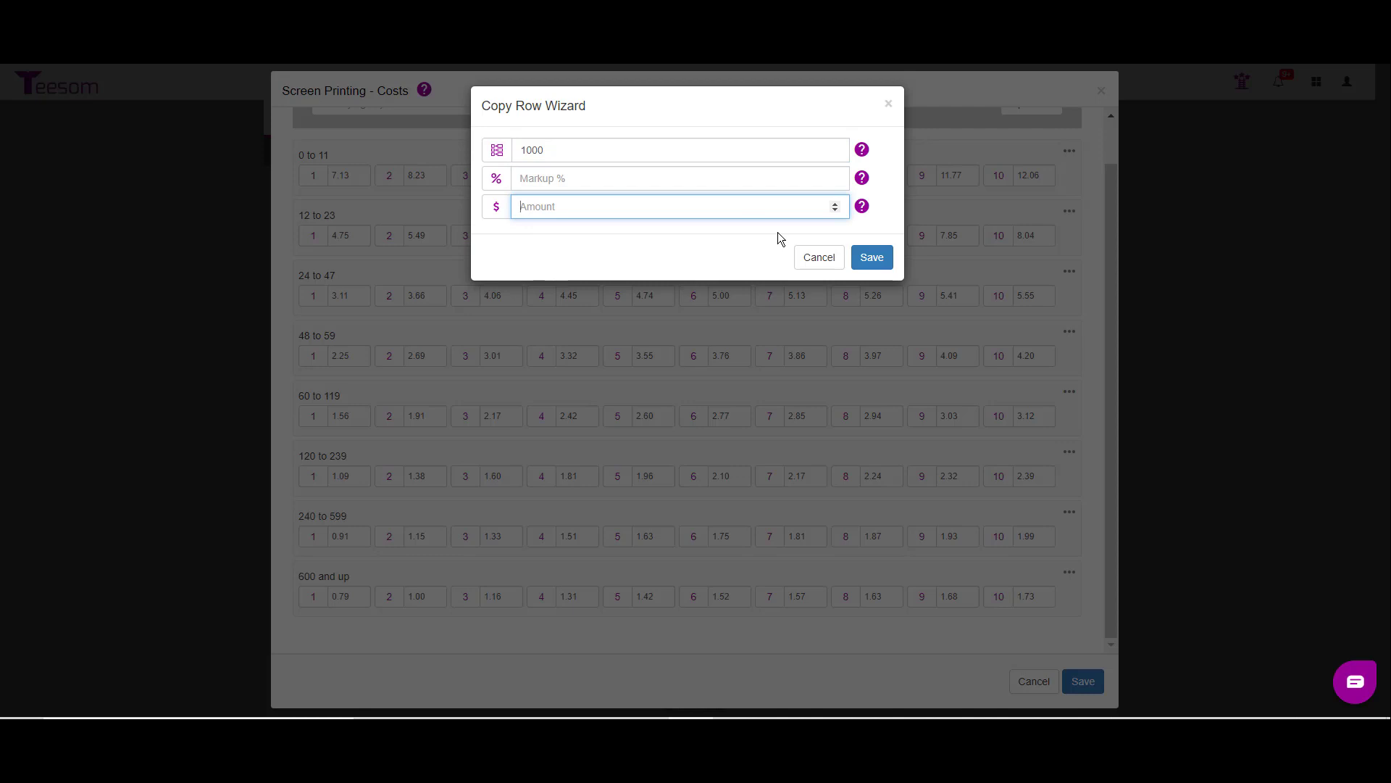
type("-.25")
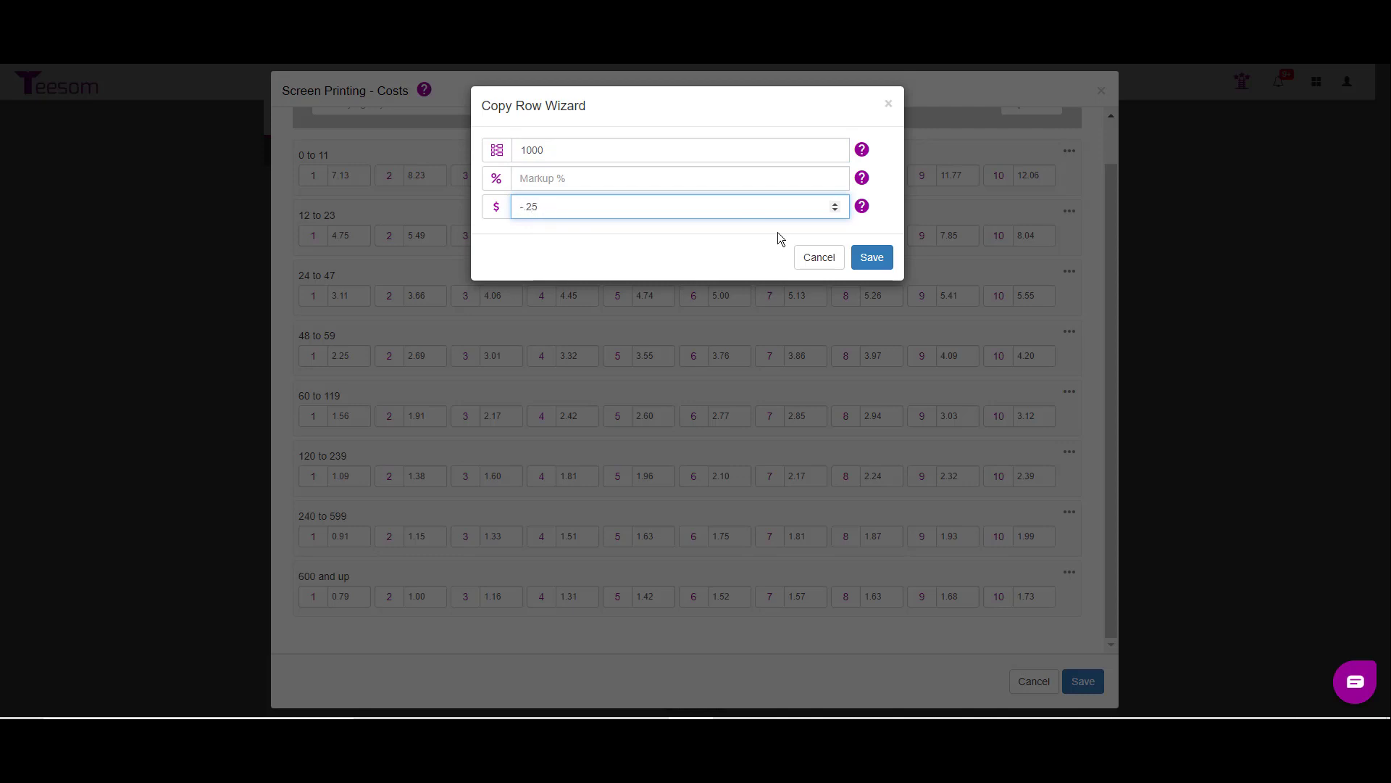
left_click(873, 258)
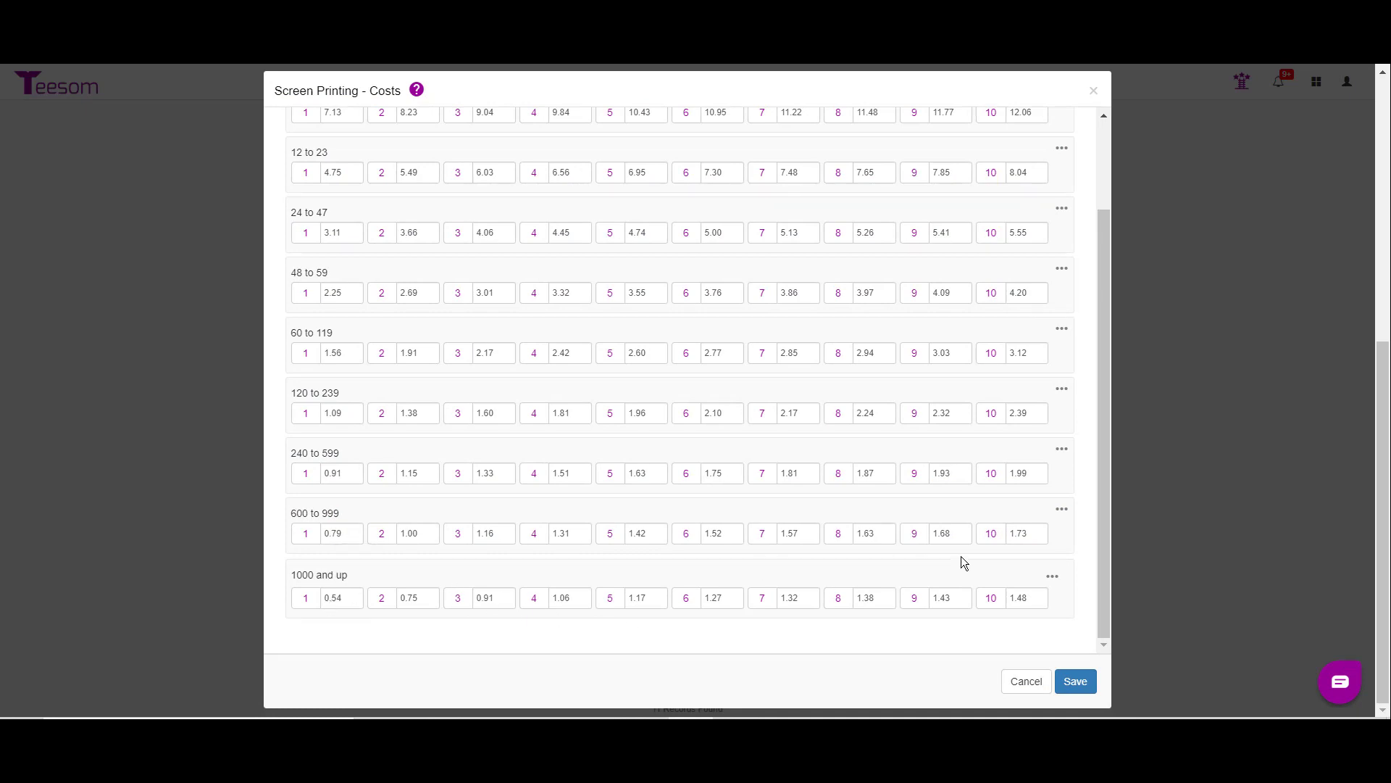
Step: Delete the copied 1000 and up row from the screen printing costs
left_click(1053, 576)
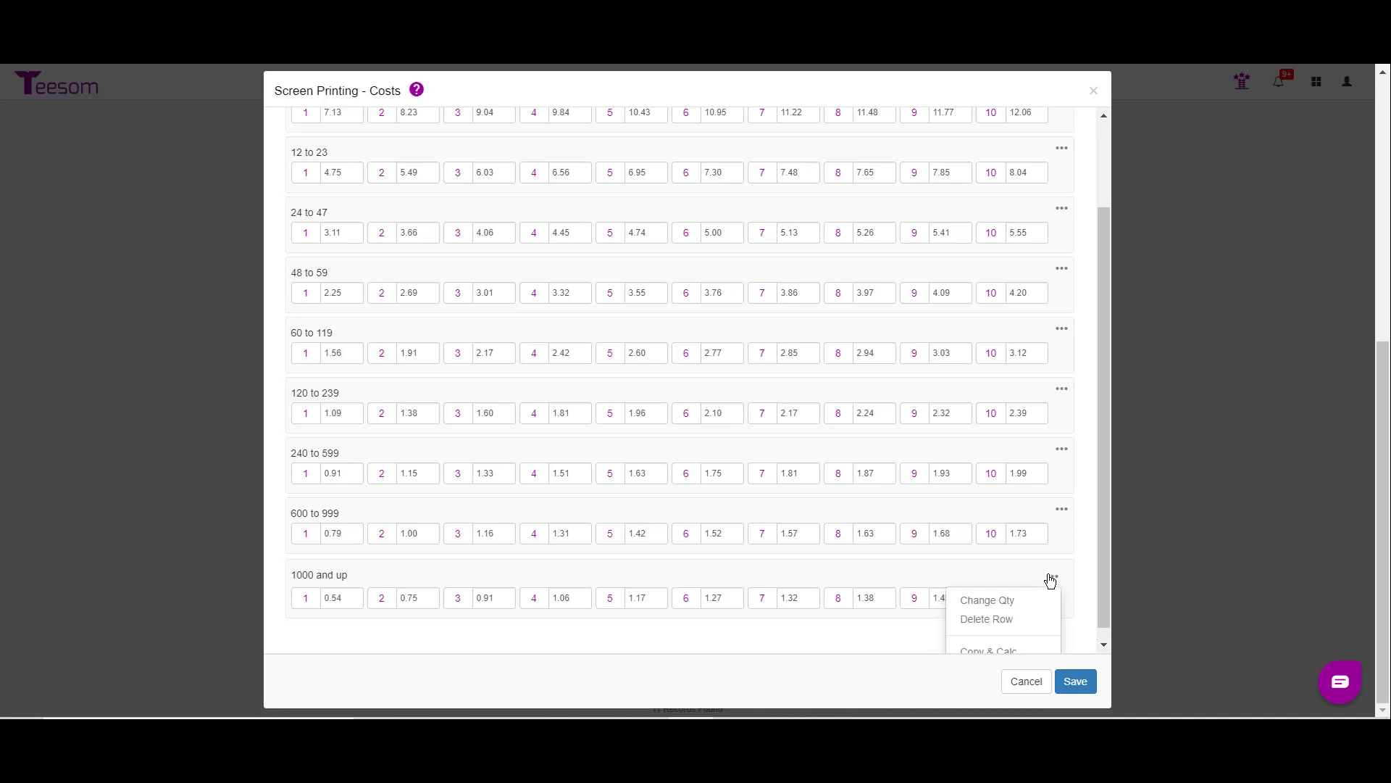
left_click(1024, 618)
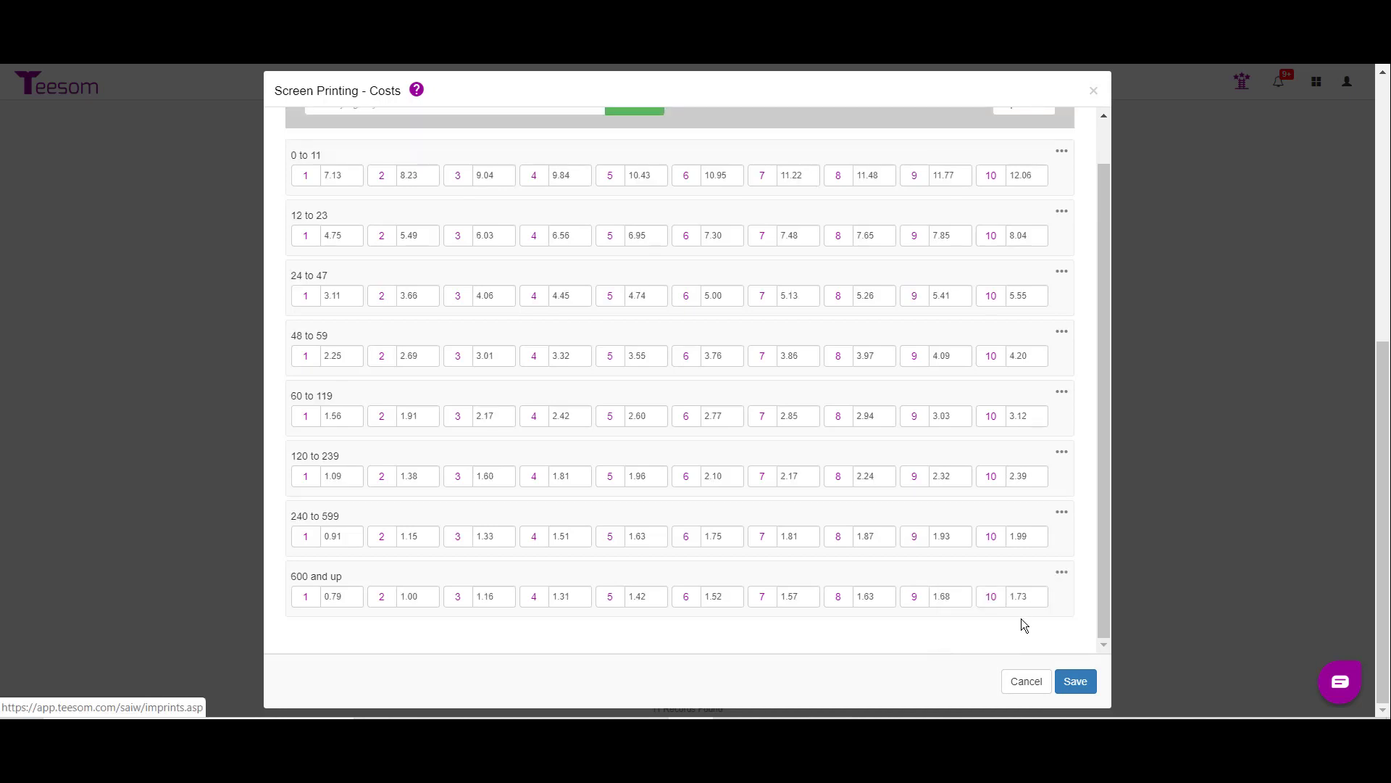
Step: Copy the 600 and up row into a quantity 1000 row with a -70% markup and no amount, and save the costs
left_click(1059, 575)
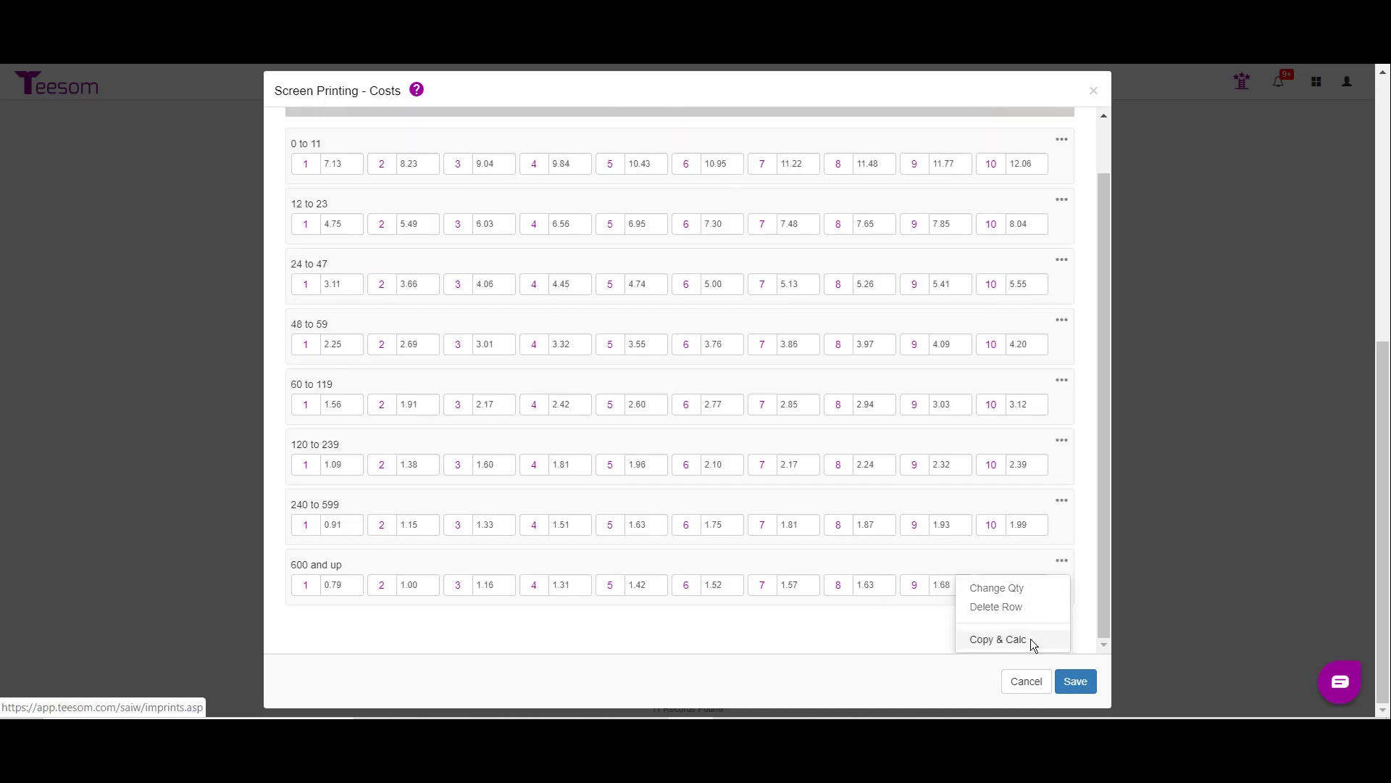
left_click(998, 640)
left_click_drag(540, 206, 449, 198)
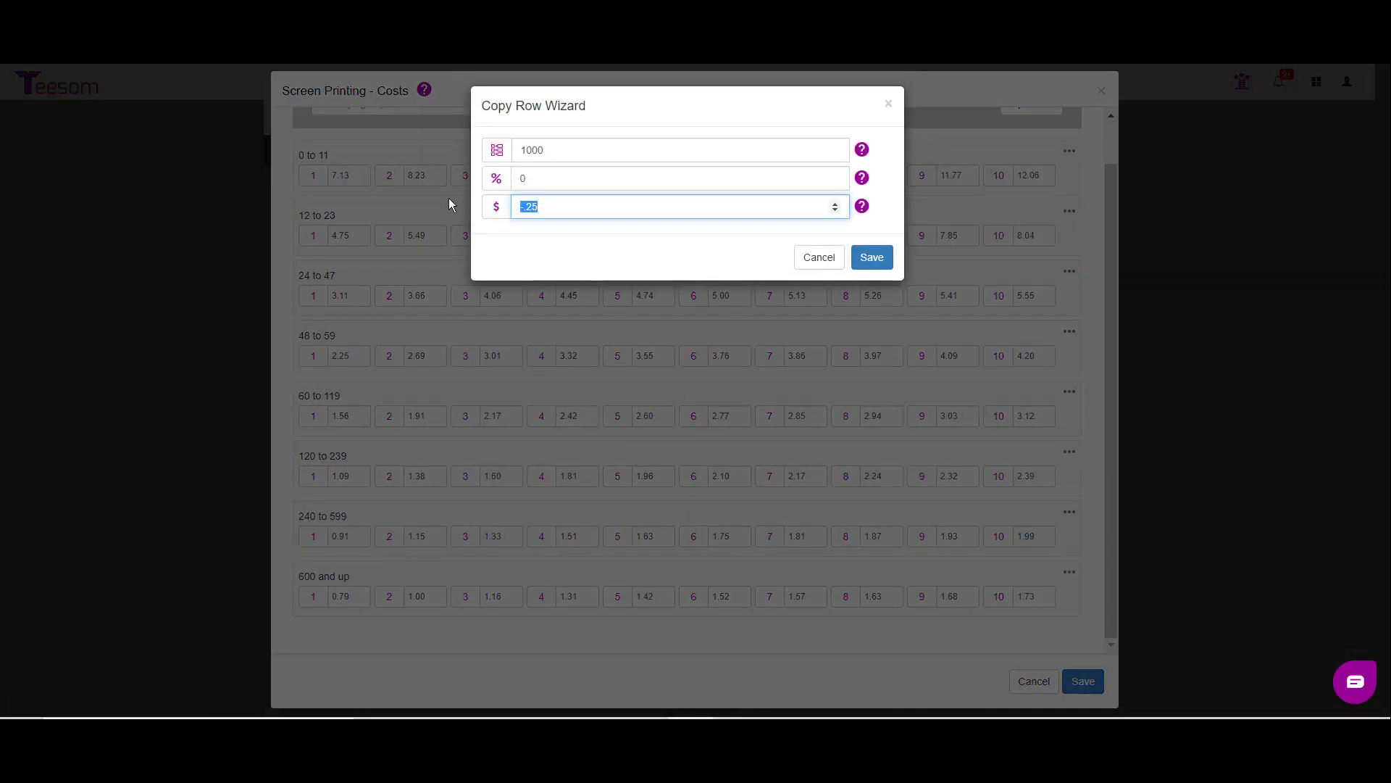
key("BackSpace")
double_click(546, 182)
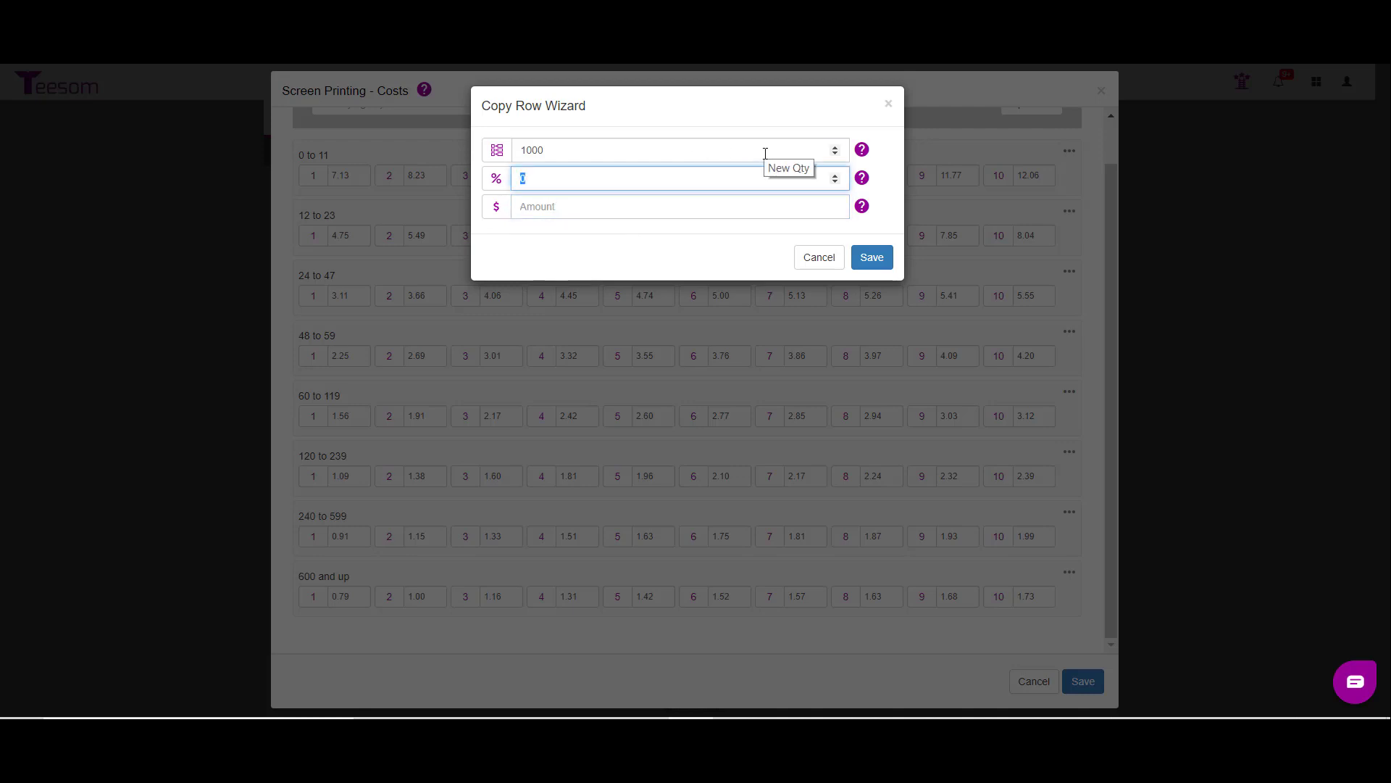
type("-70")
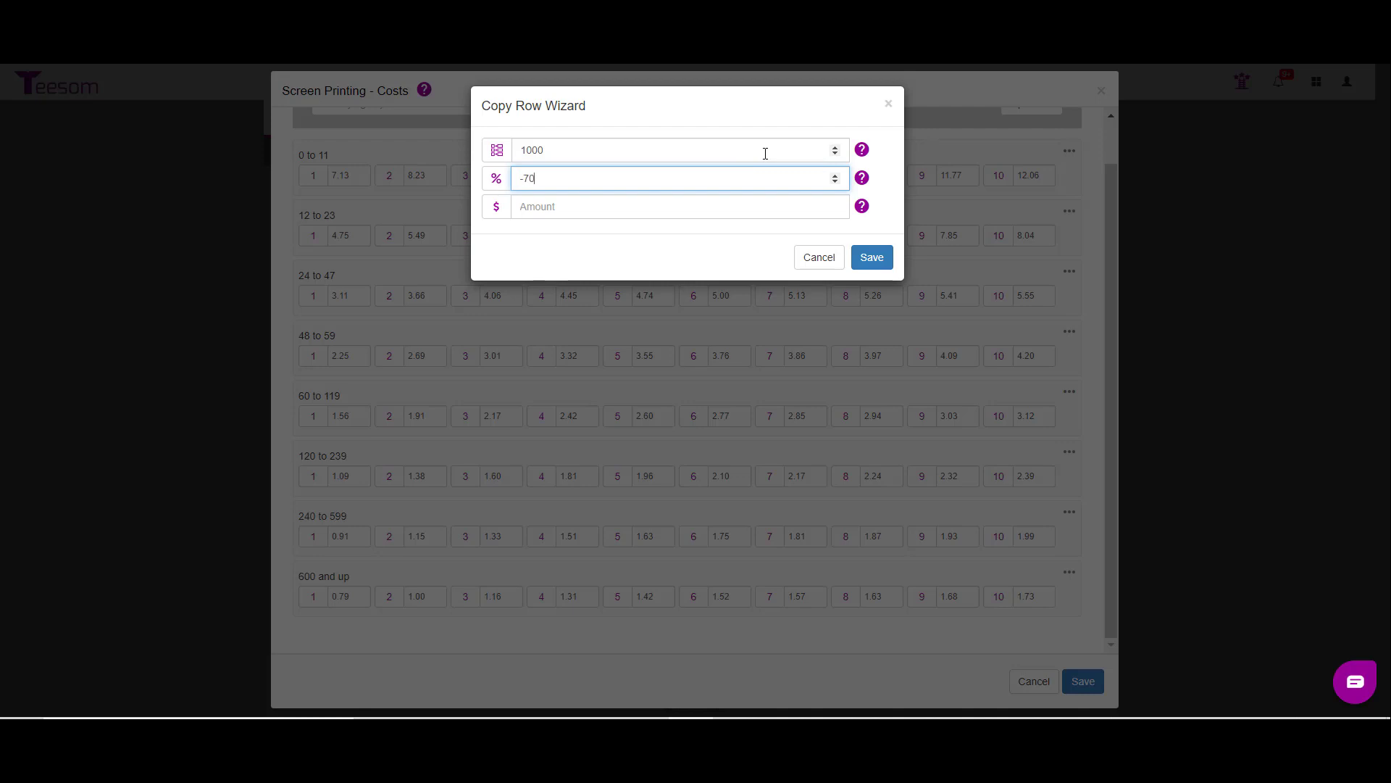
left_click(885, 263)
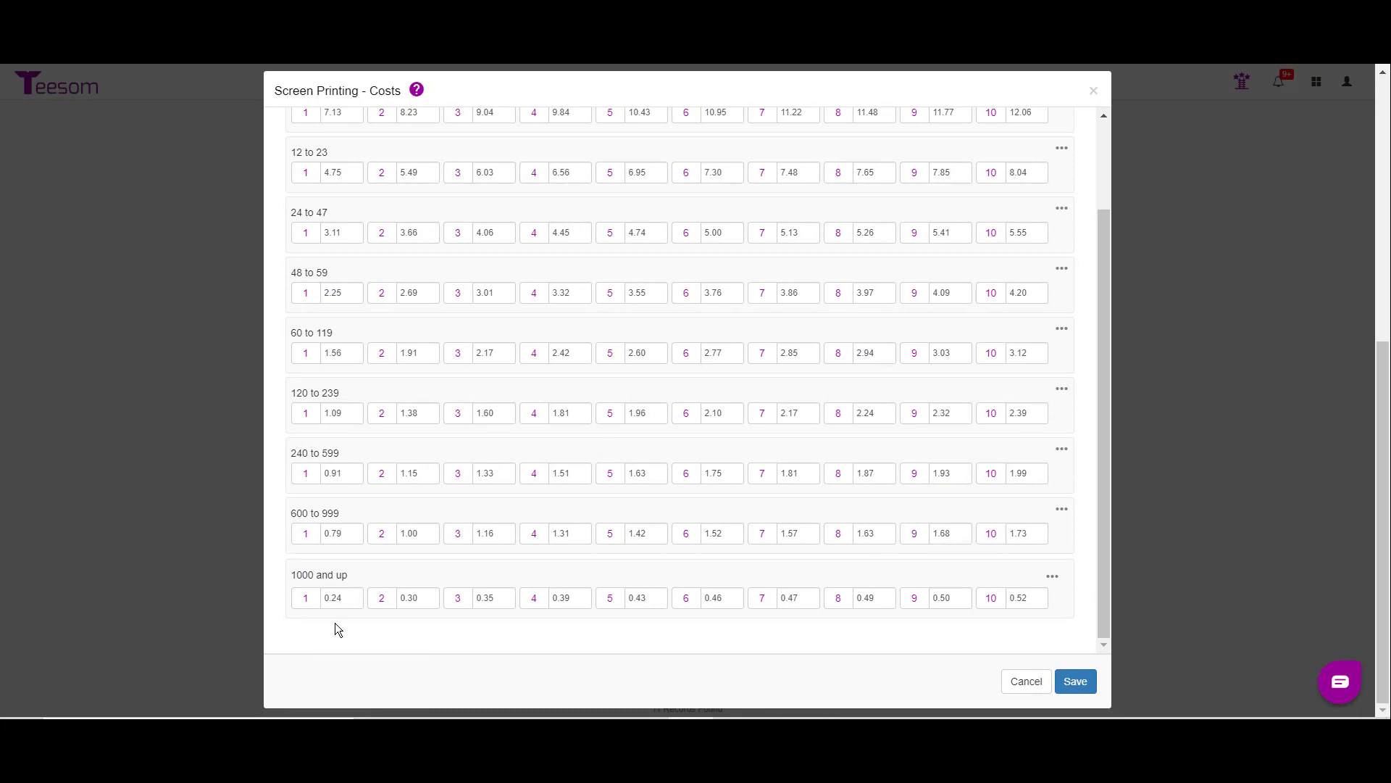
left_click(1076, 683)
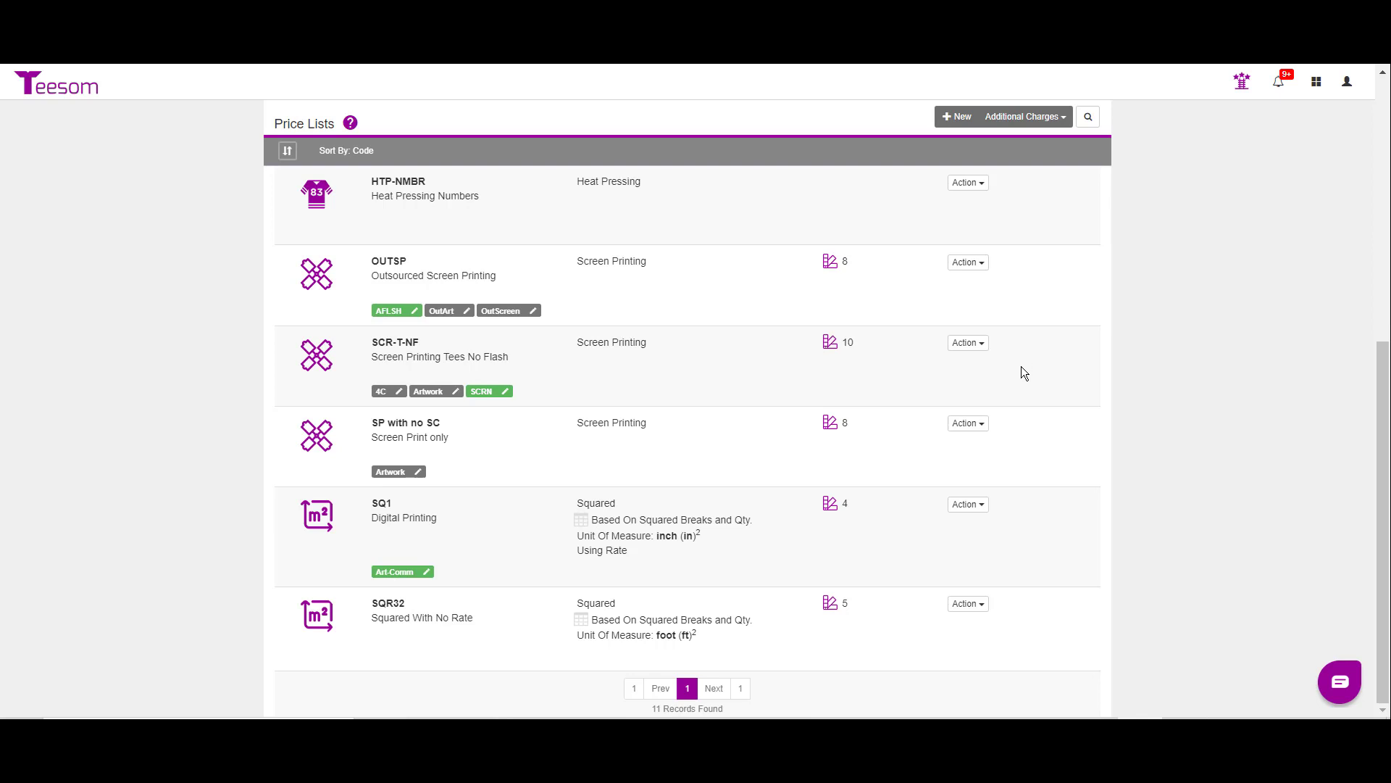
Step: Export the cost table of the SCR-T-NF price list to a CSV file
left_click(968, 345)
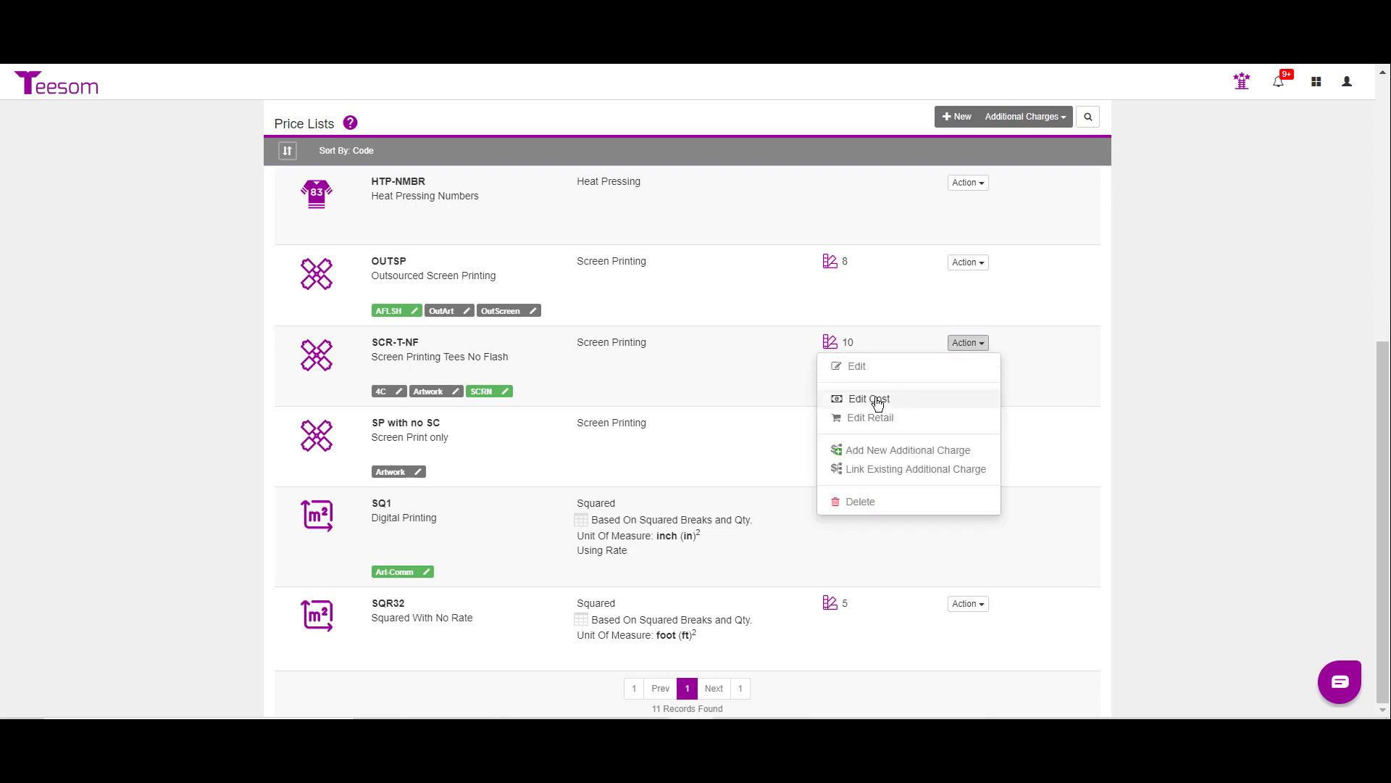
left_click(877, 400)
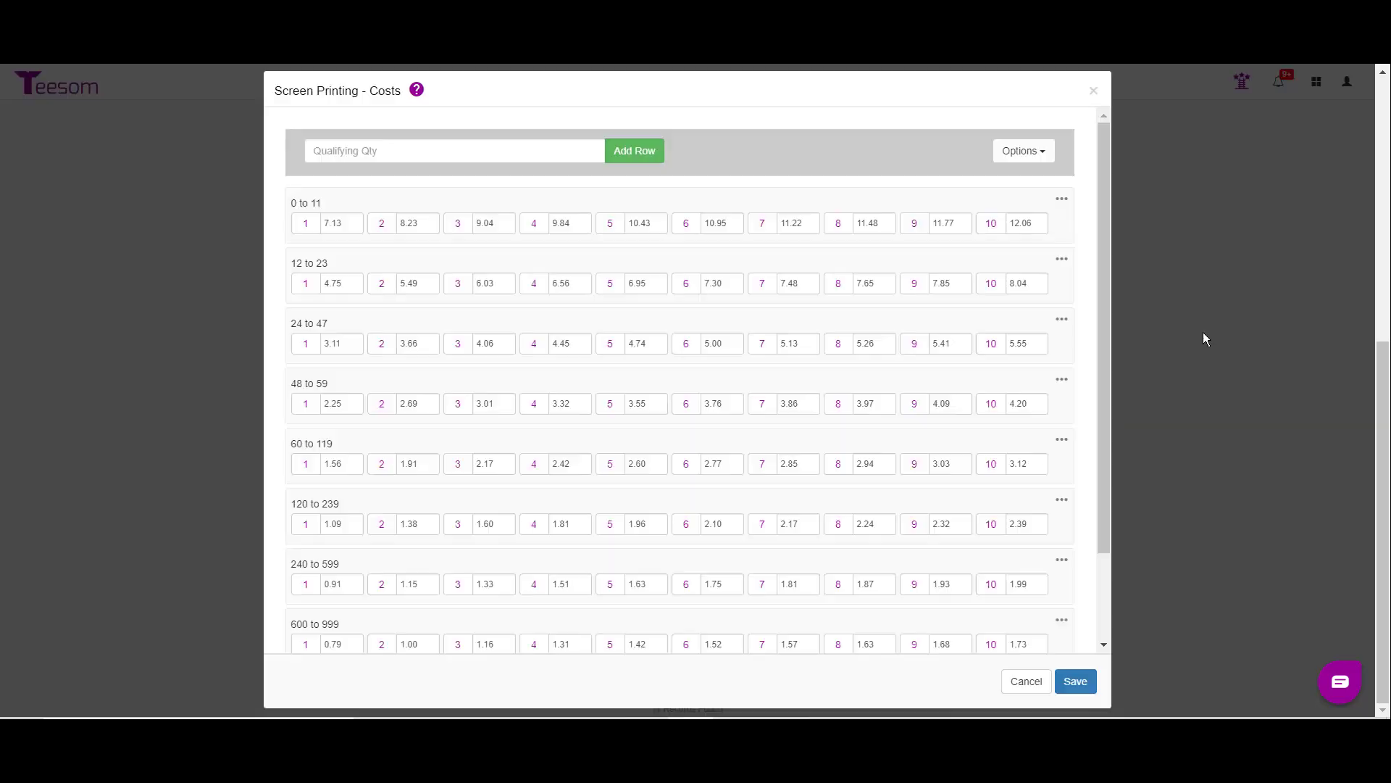
left_click(1019, 152)
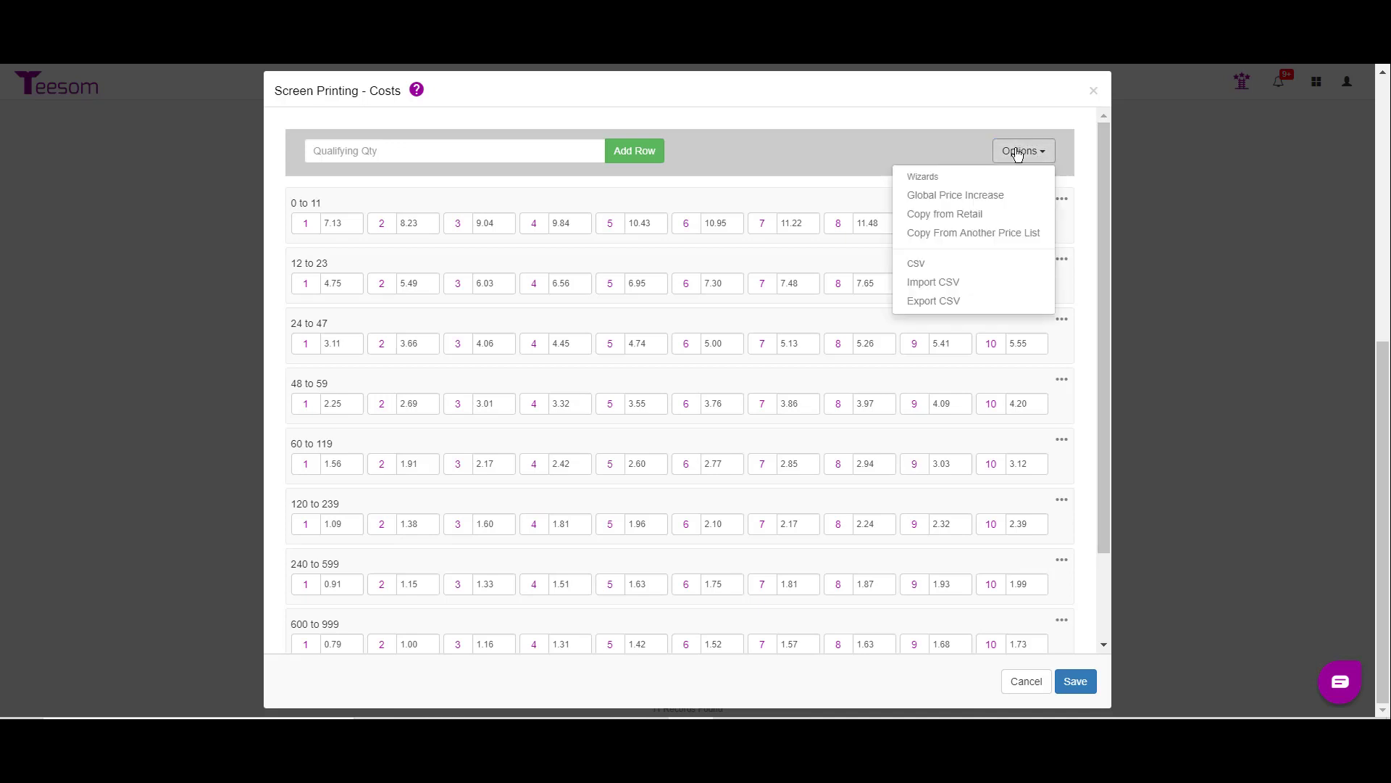
left_click(934, 302)
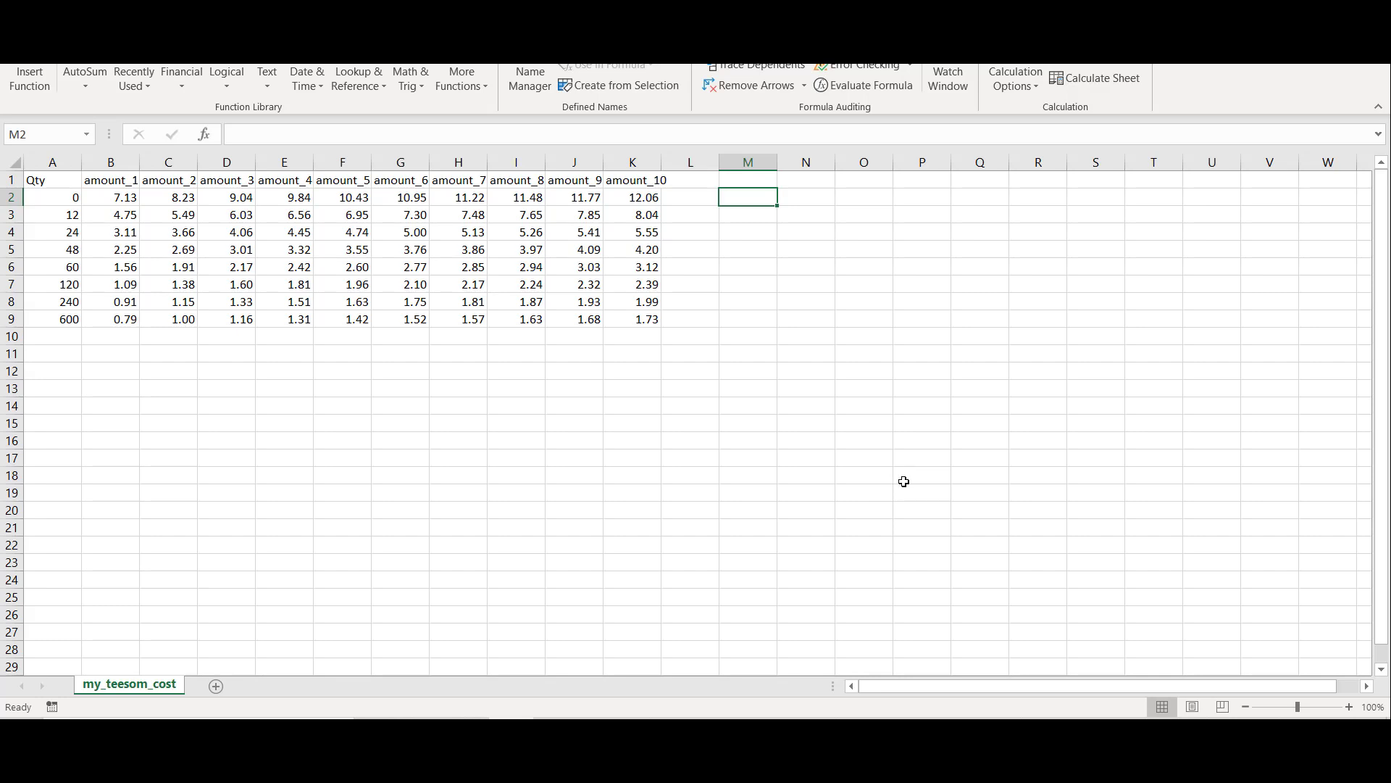
Step: In the exported cost sheet in Excel, enter .45 in cell M2 and copy that cell
type(".45")
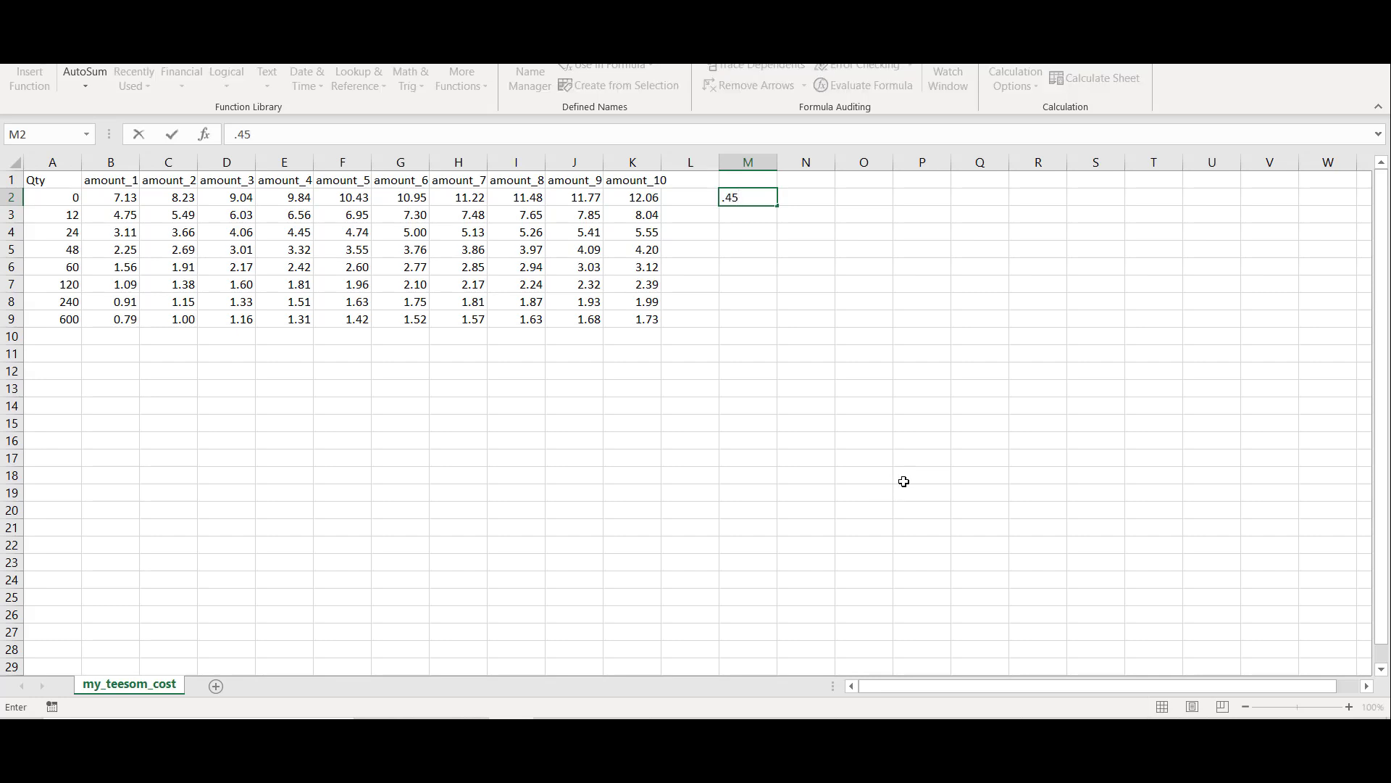
left_click(858, 409)
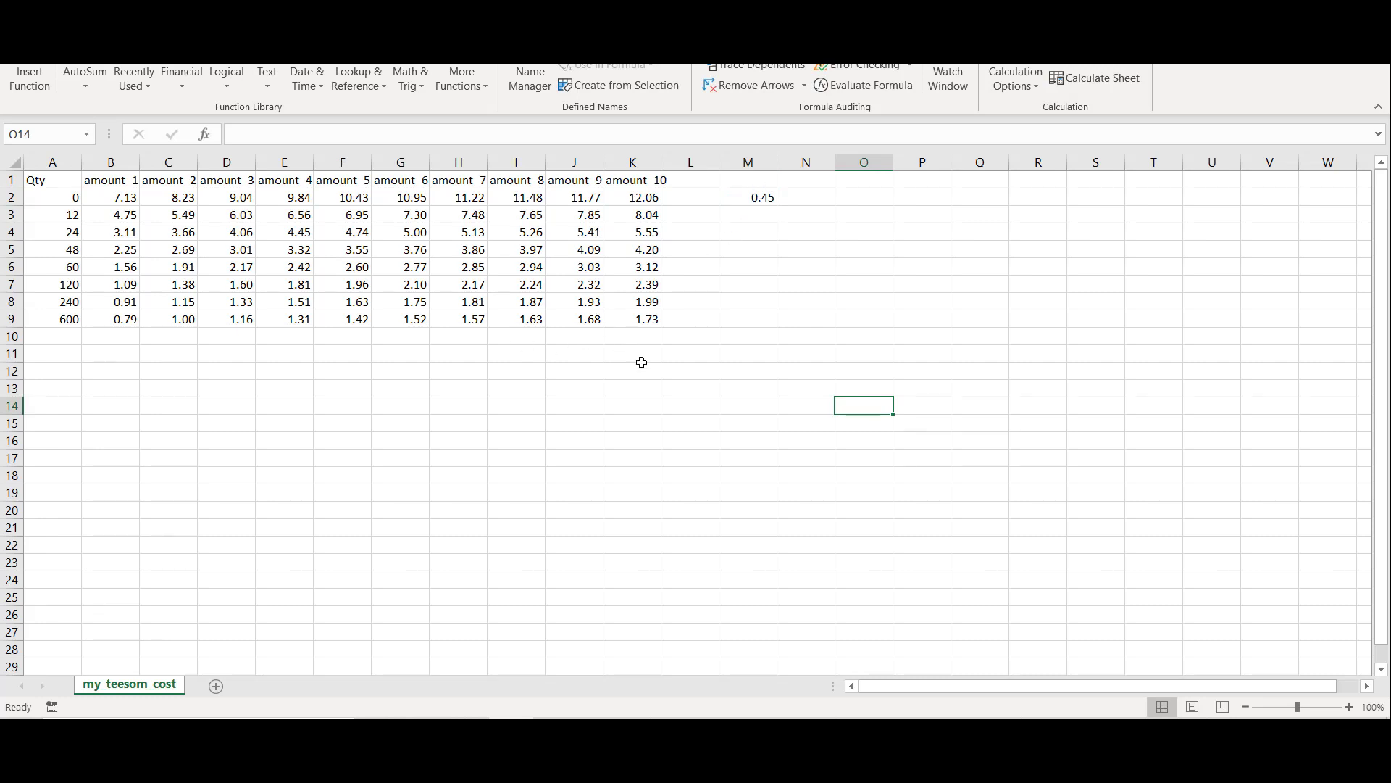
left_click(765, 197)
right_click(765, 197)
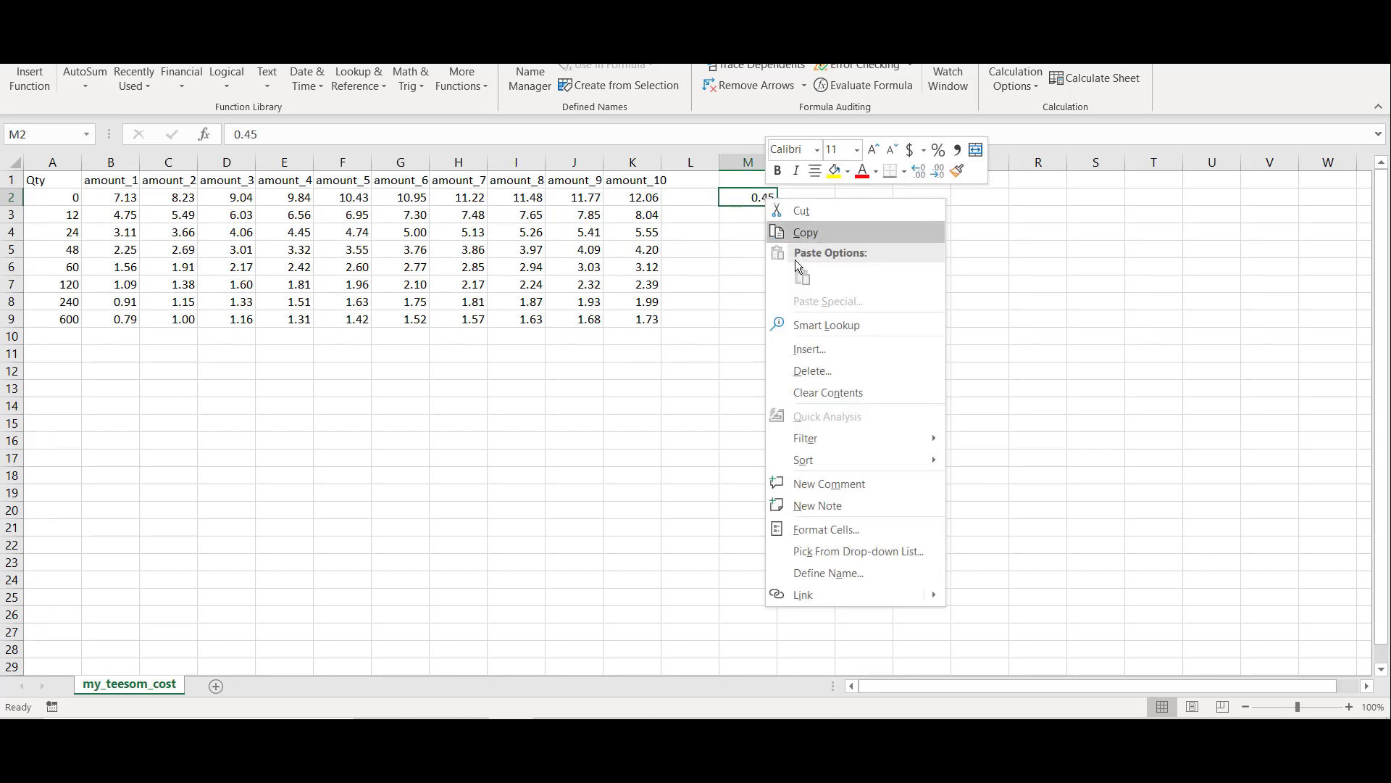
left_click(805, 233)
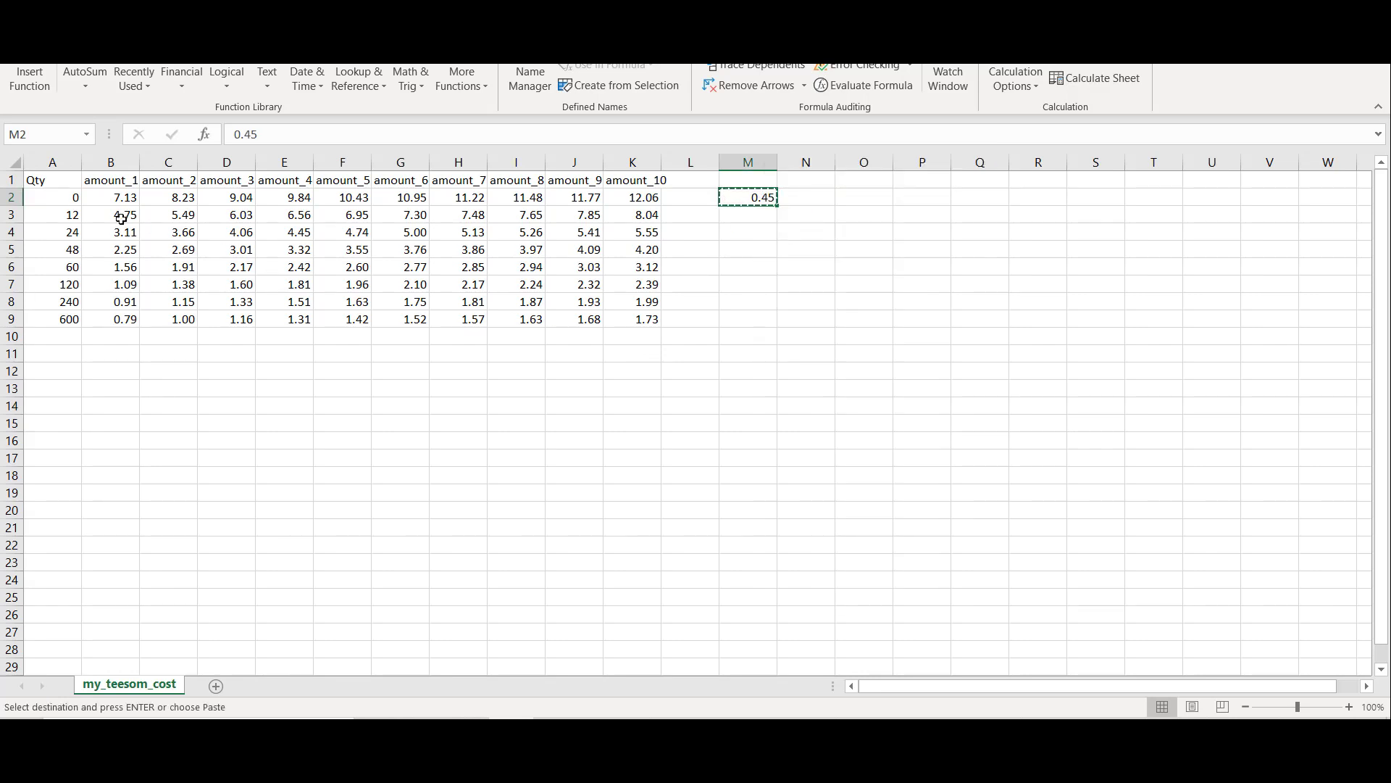
Step: Multiply all amounts in B2:K9 by the copied factor with Paste Special, and undo the multiplication
left_click_drag(110, 197, 637, 316)
right_click(645, 299)
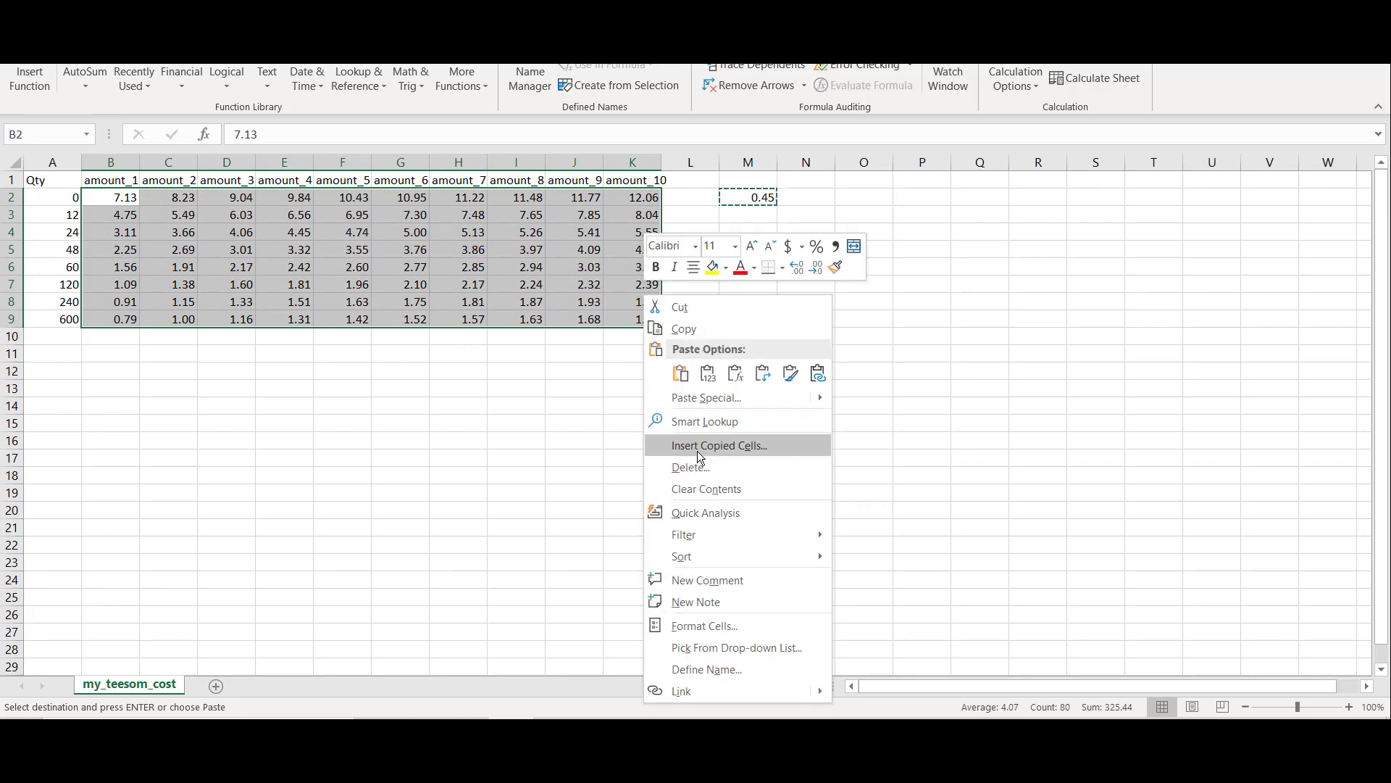
left_click(717, 399)
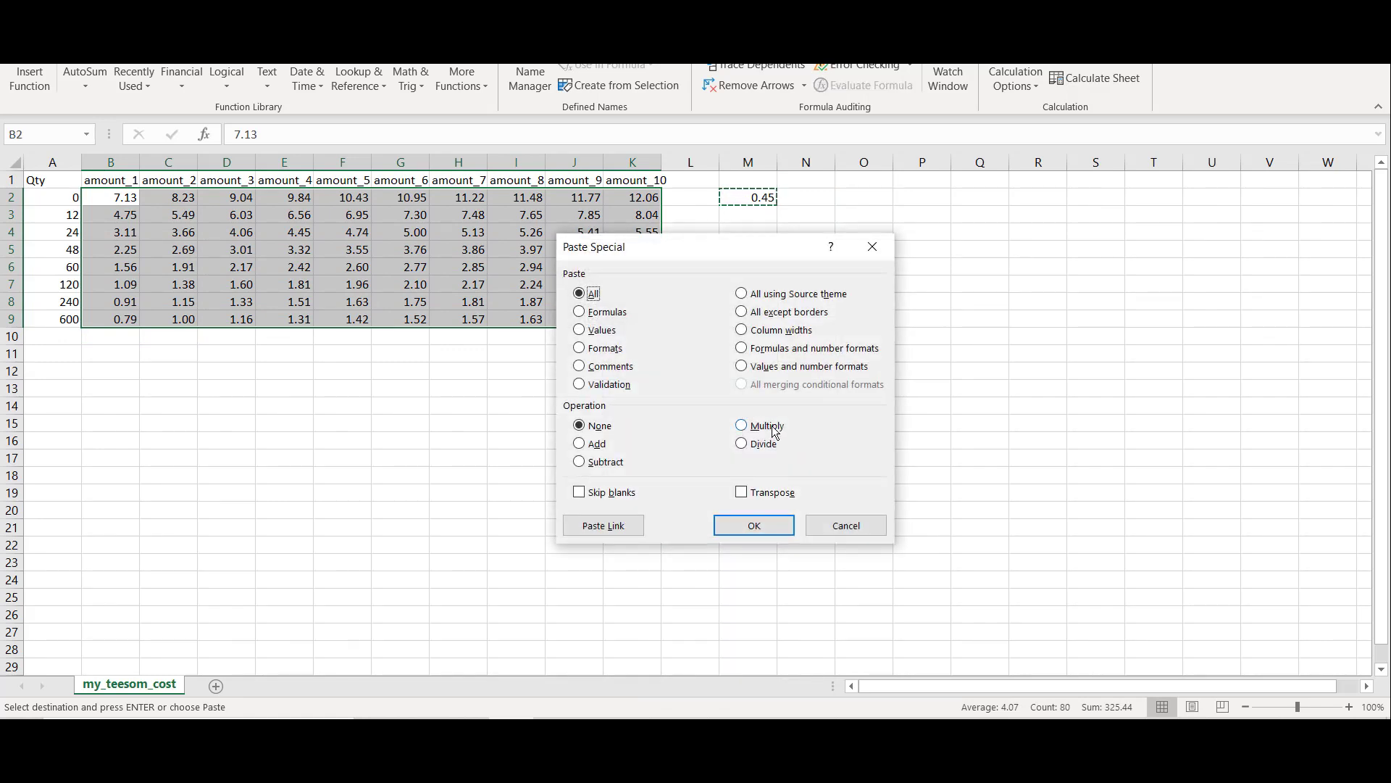
left_click(772, 428)
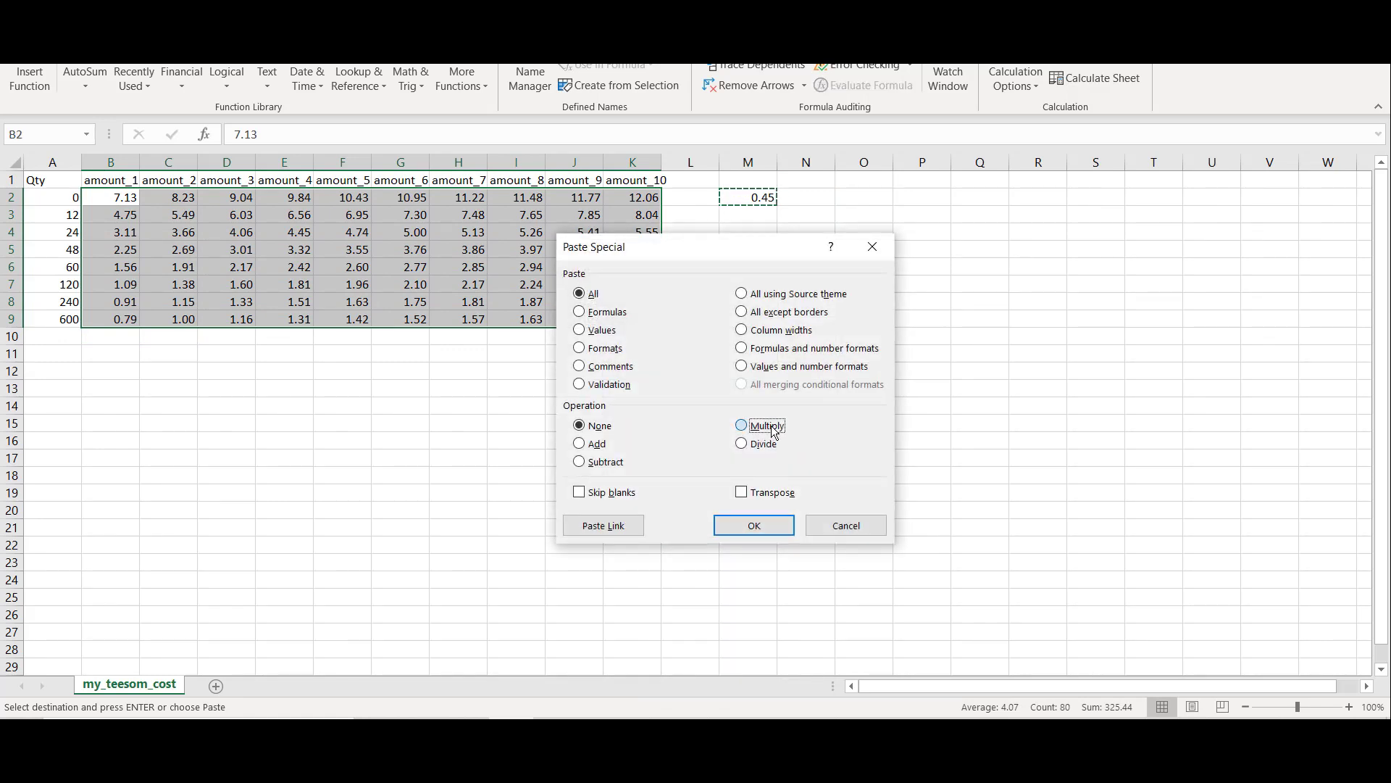
left_click(754, 526)
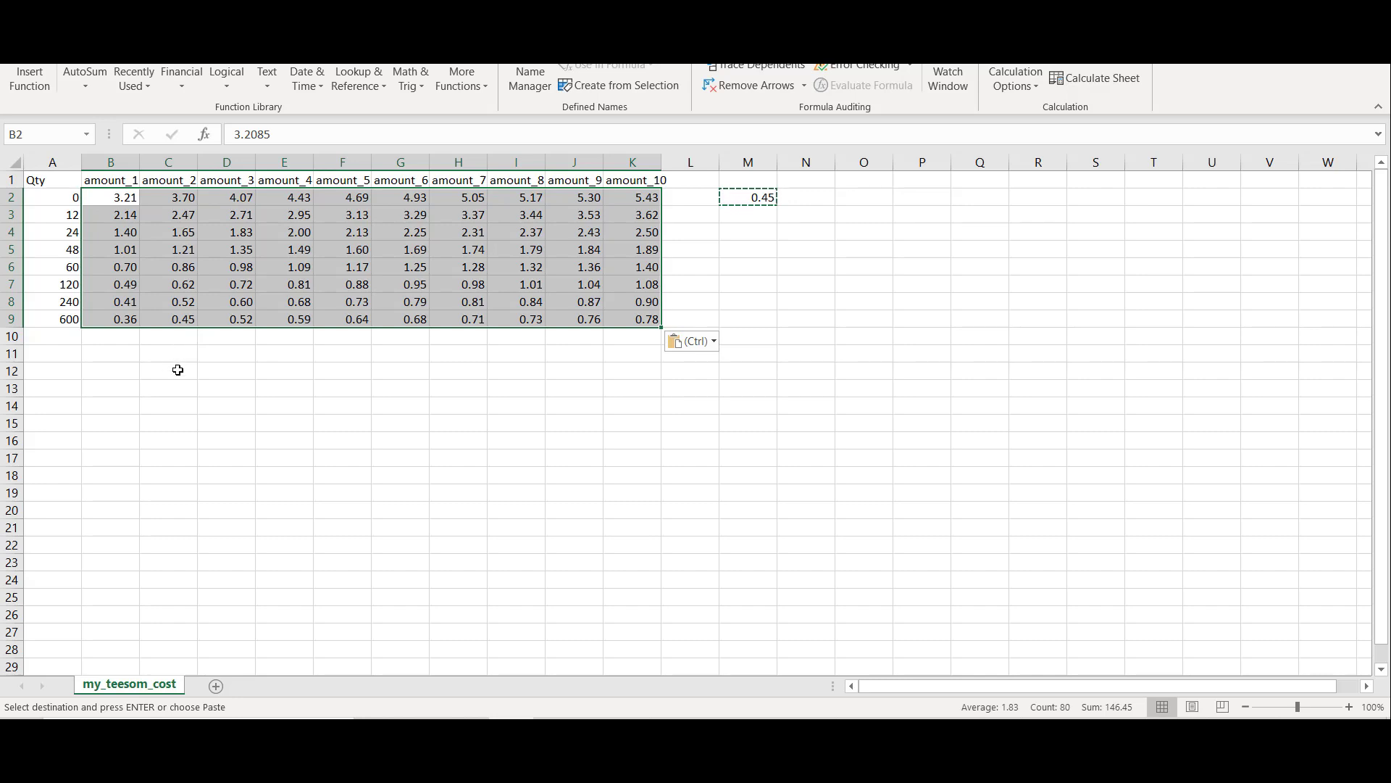
key("ctrl+z")
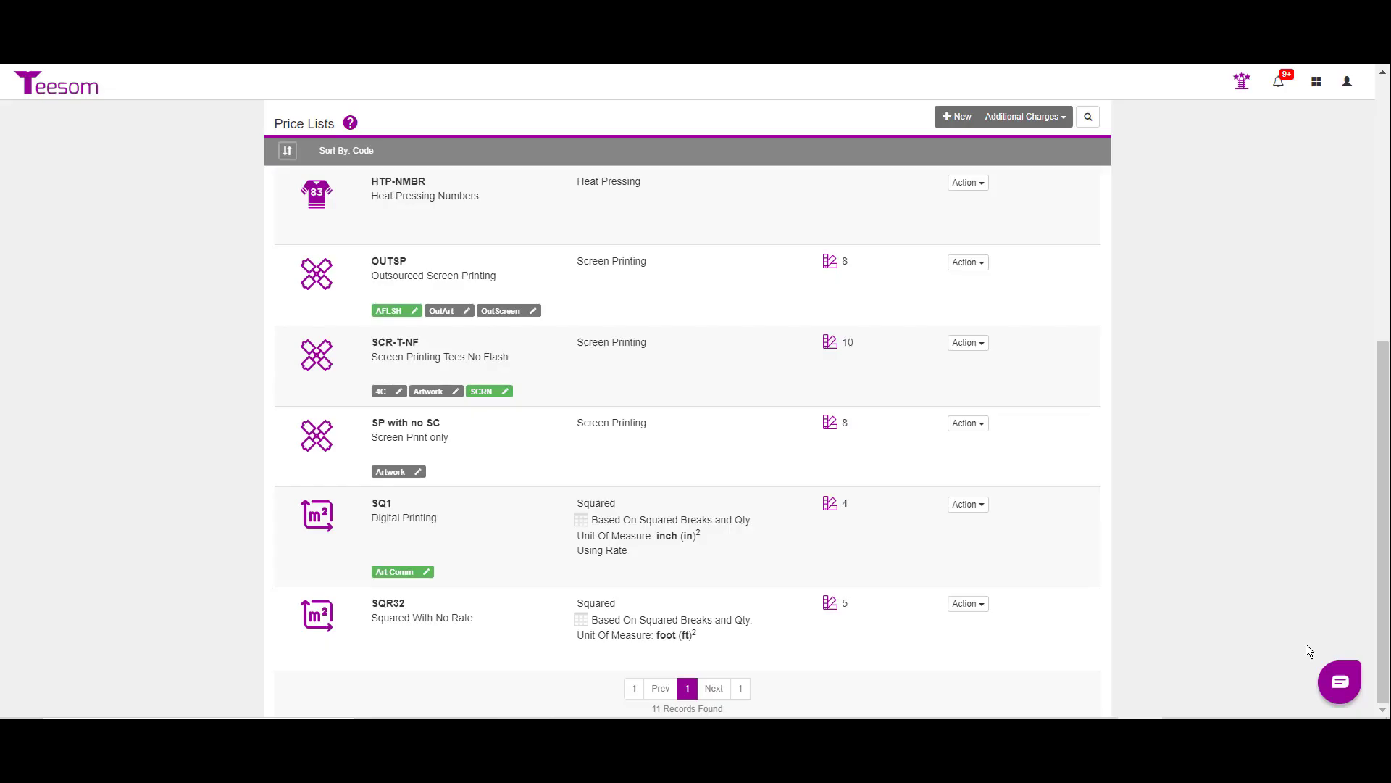
Step: Back in Teesom, fill the SCR-T-NF cost table with prices copied from retail
left_click(957, 345)
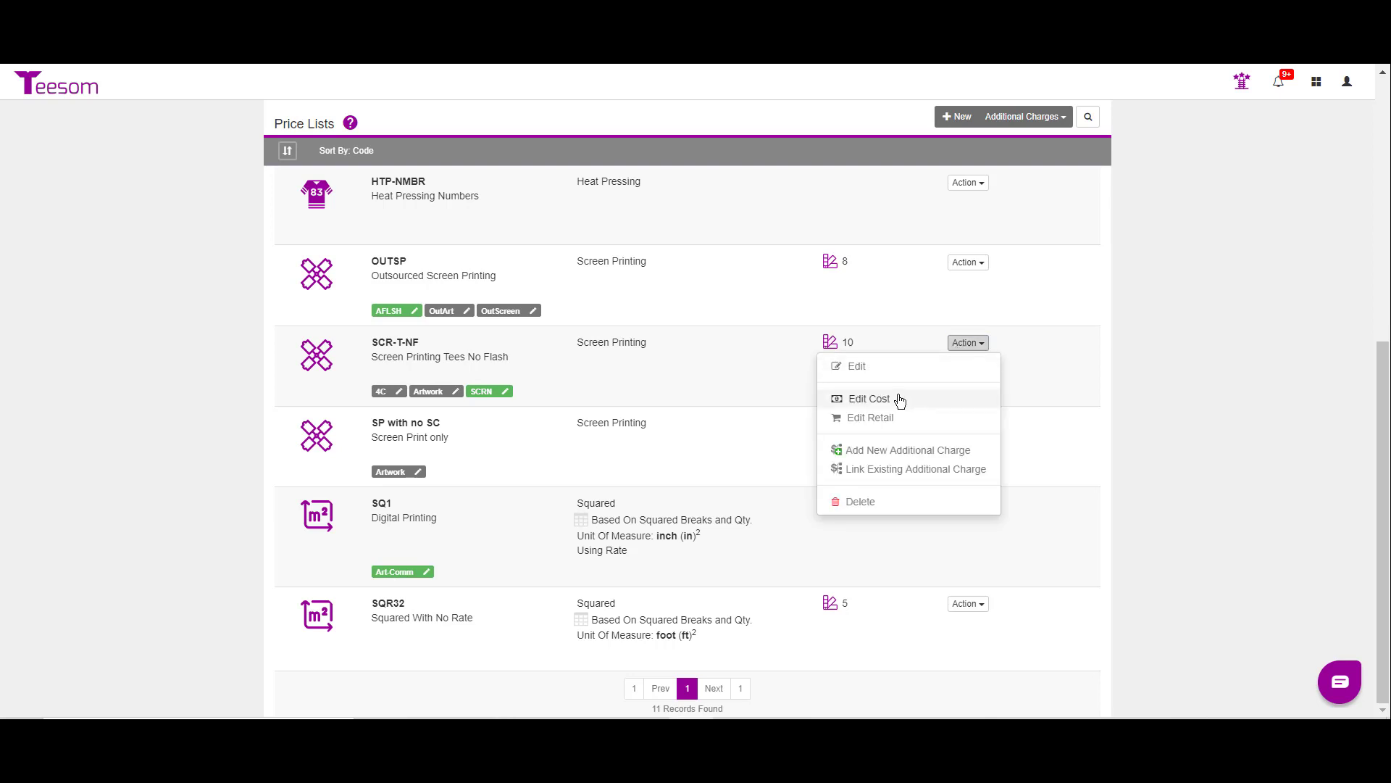
left_click(900, 401)
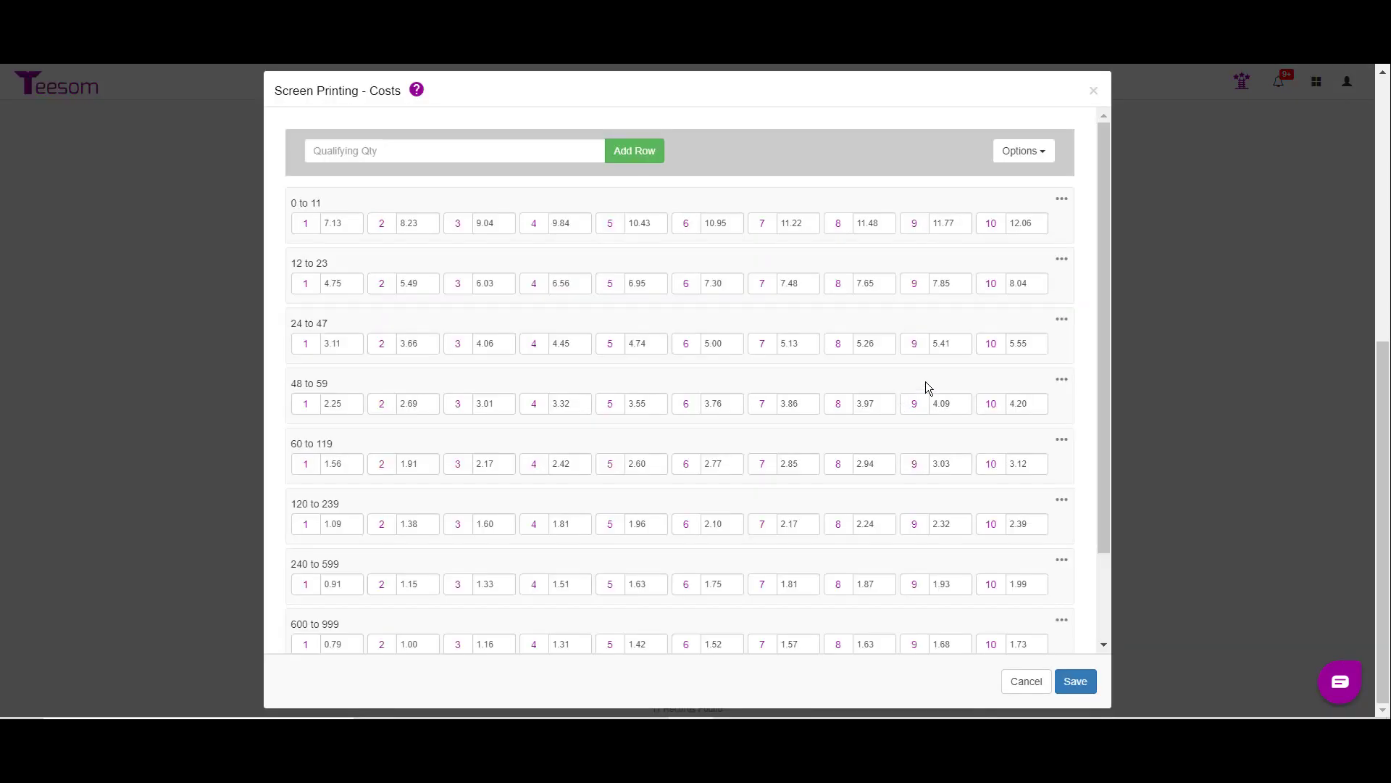
left_click(1015, 152)
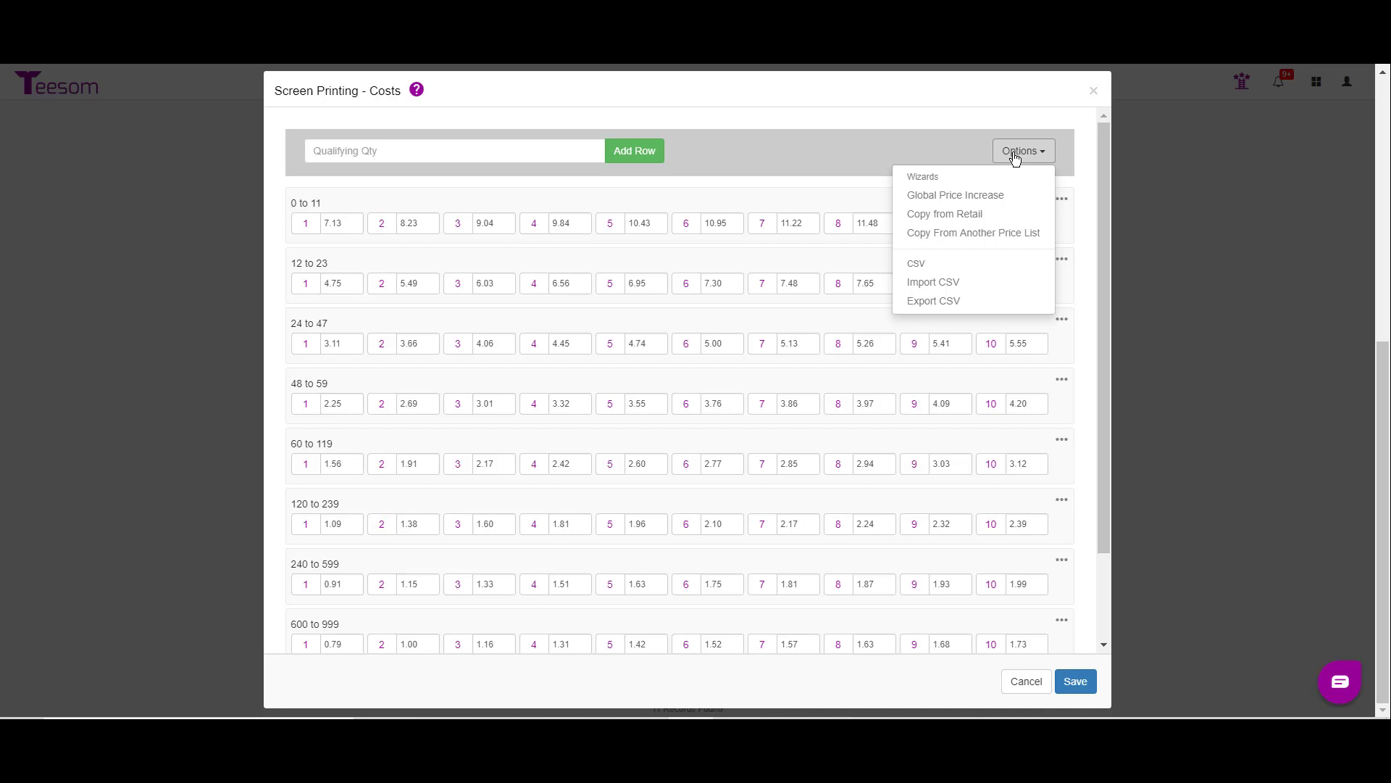
left_click(955, 217)
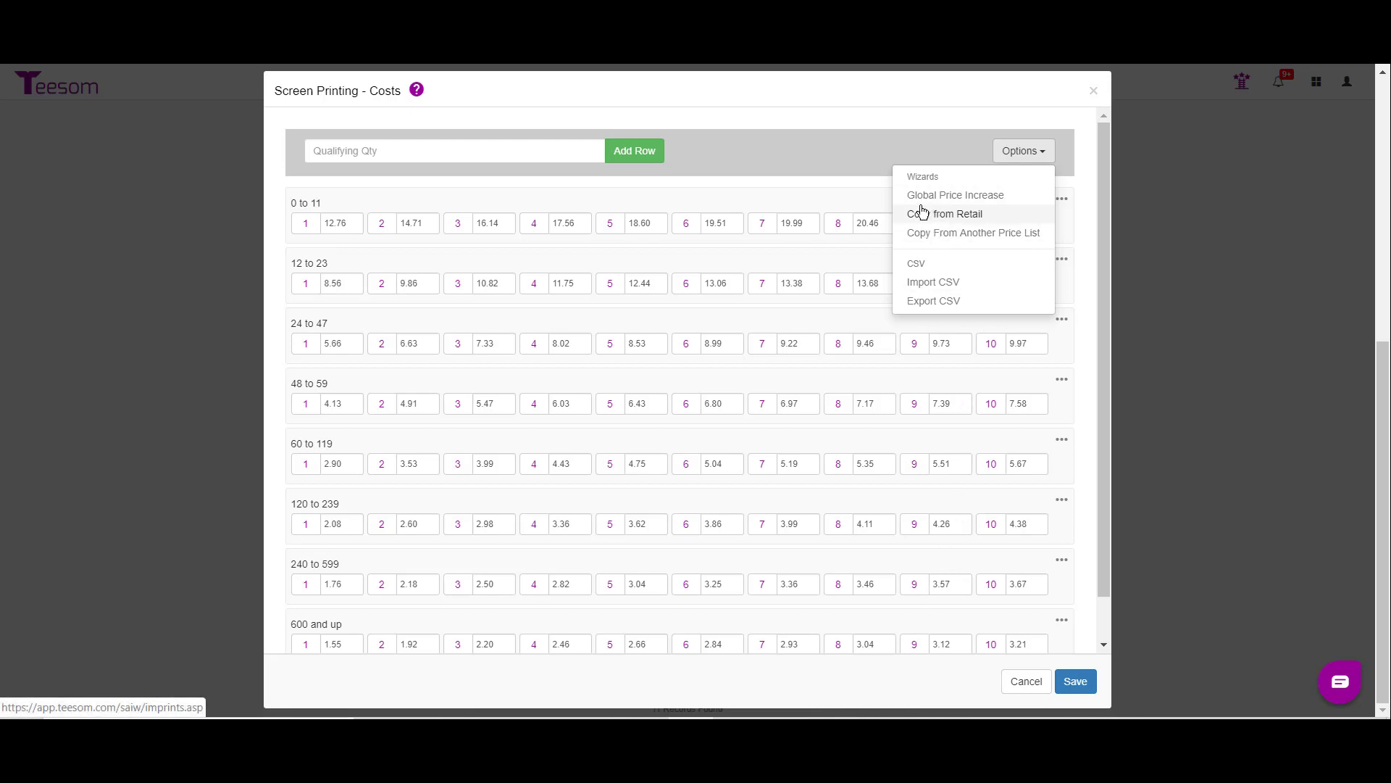
Step: Apply a global price change with a -25% markup to all screen printing costs
left_click(954, 200)
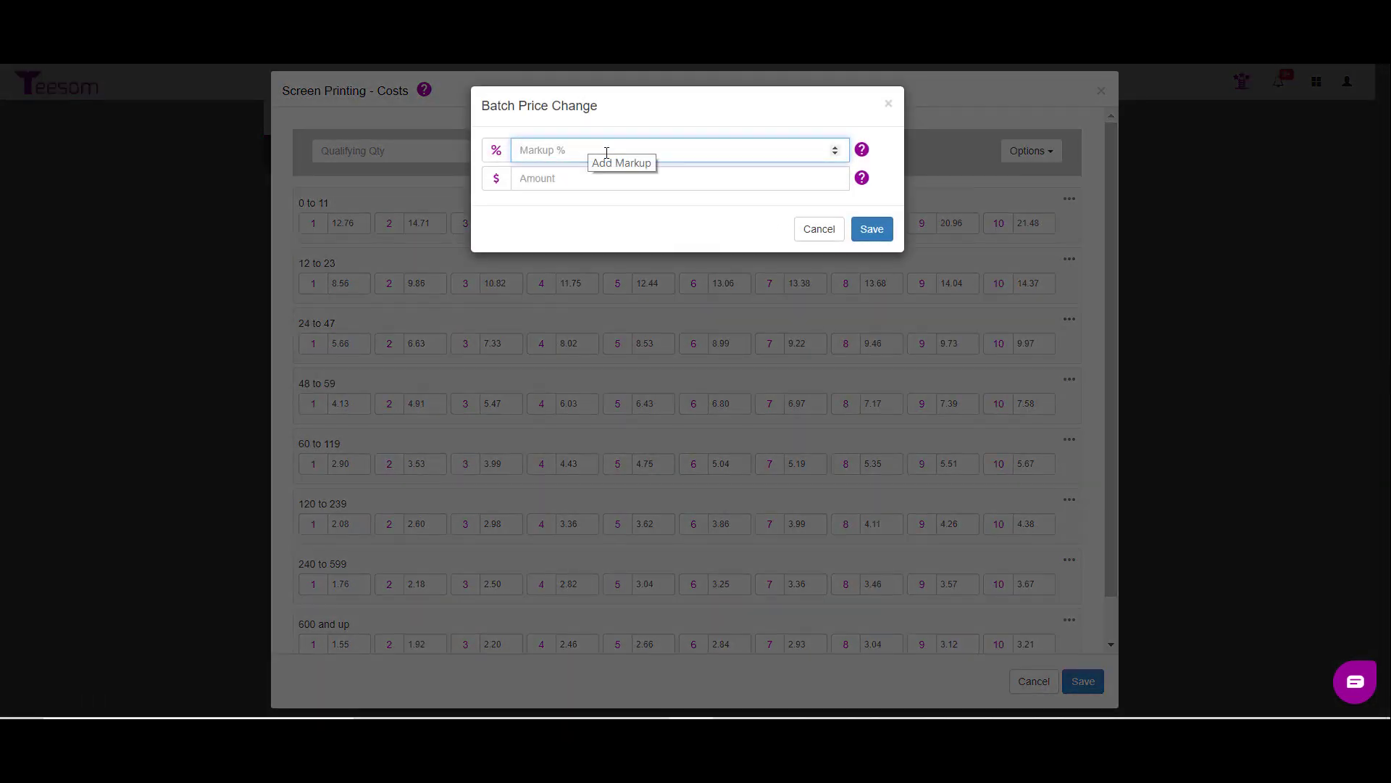
type("-25")
left_click(872, 229)
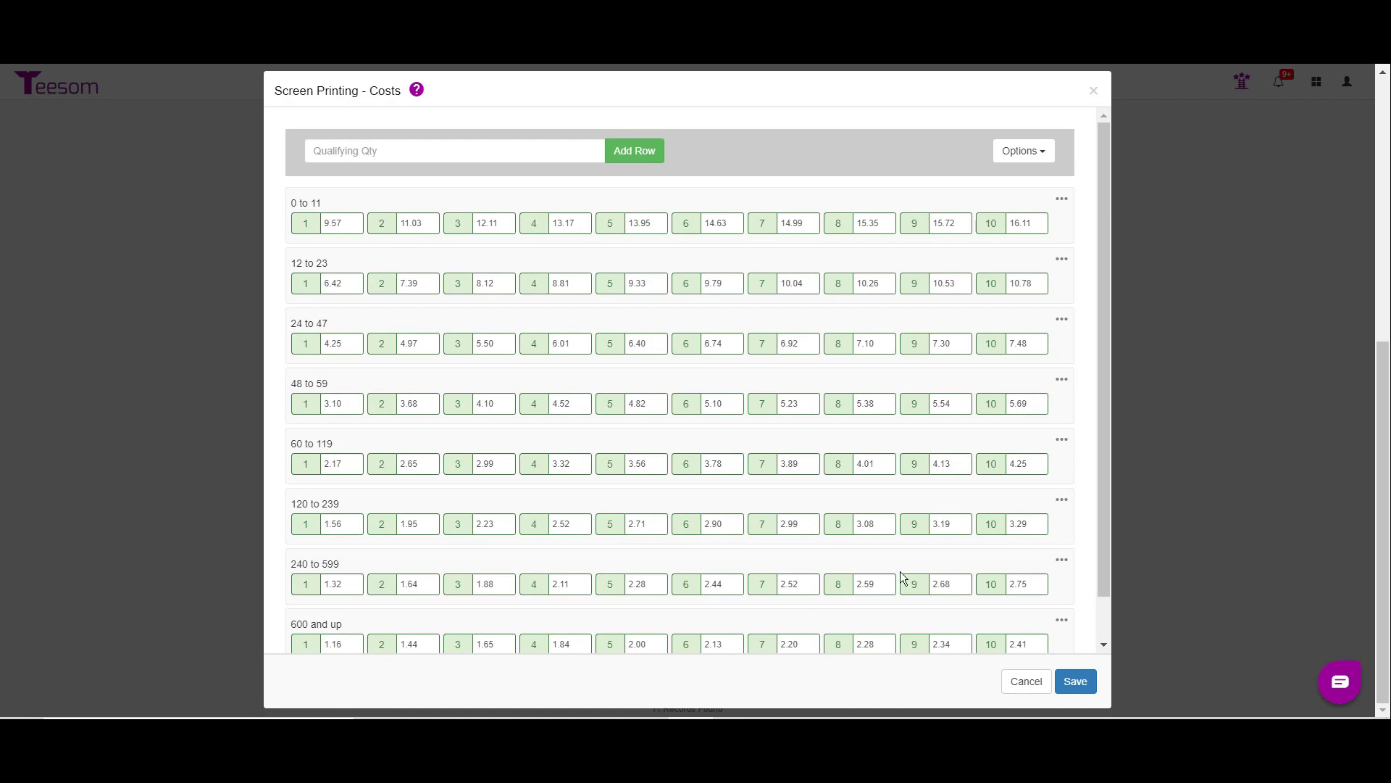
Step: Apply a global price change with a flat amount of -1.25 to all costs, and save the cost table
left_click(1024, 150)
left_click(954, 195)
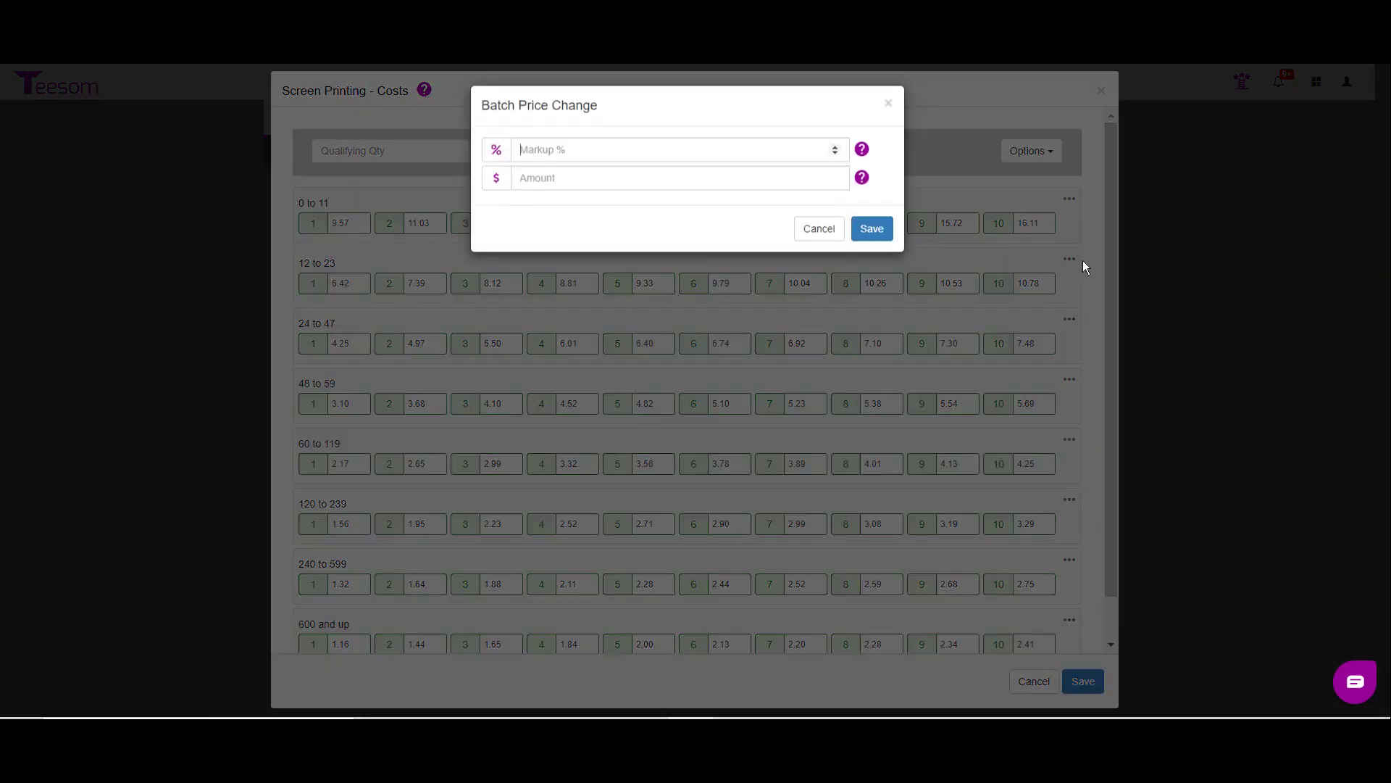
left_click(548, 182)
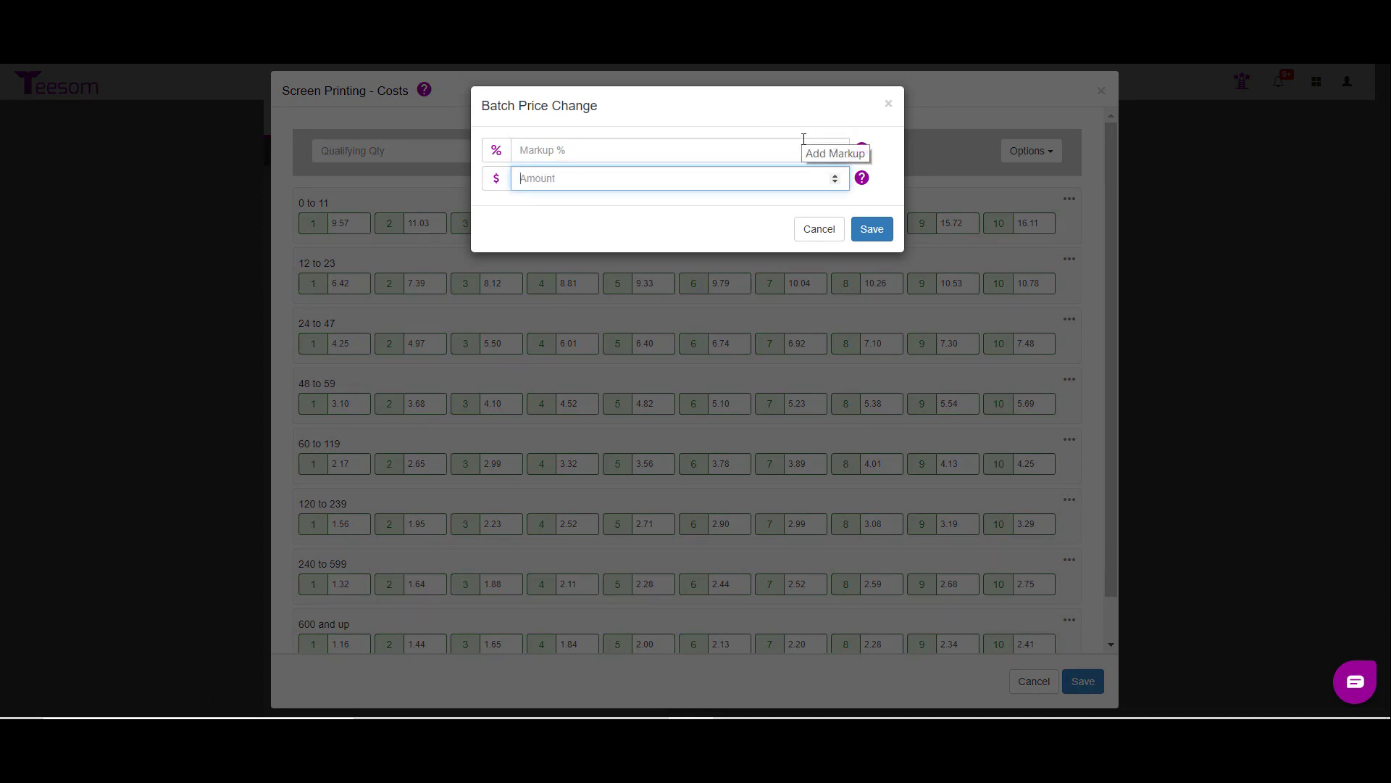
type("-.25")
key("ctrl+a")
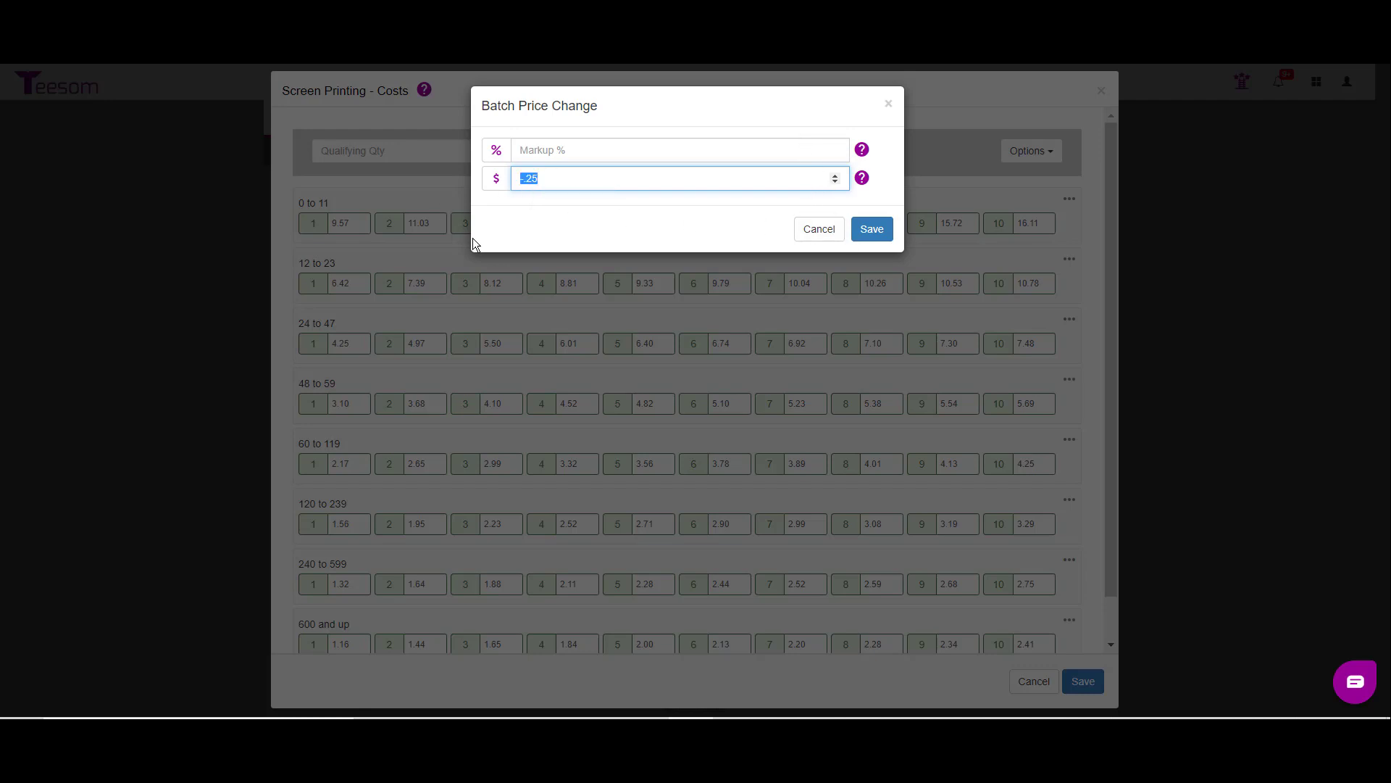
type("-1.25")
left_click(877, 230)
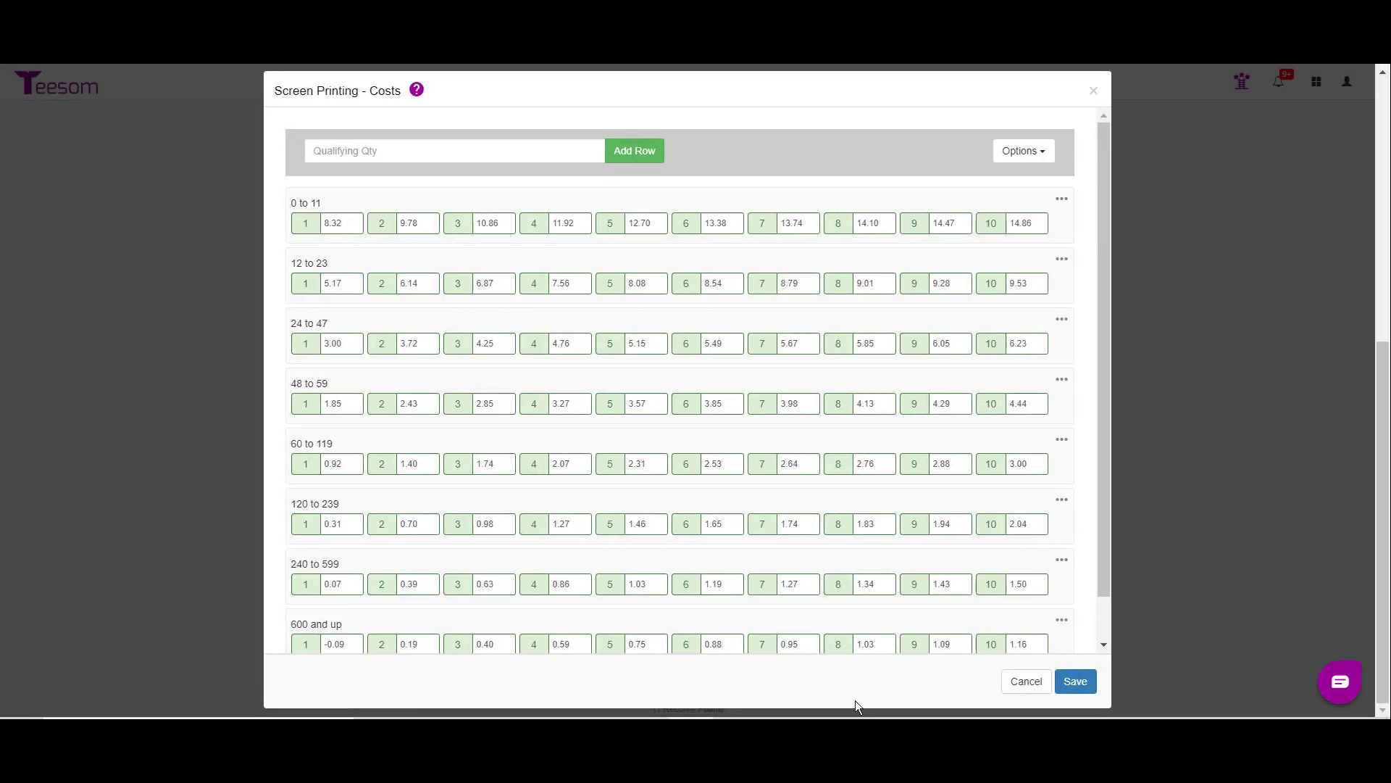
left_click(1074, 681)
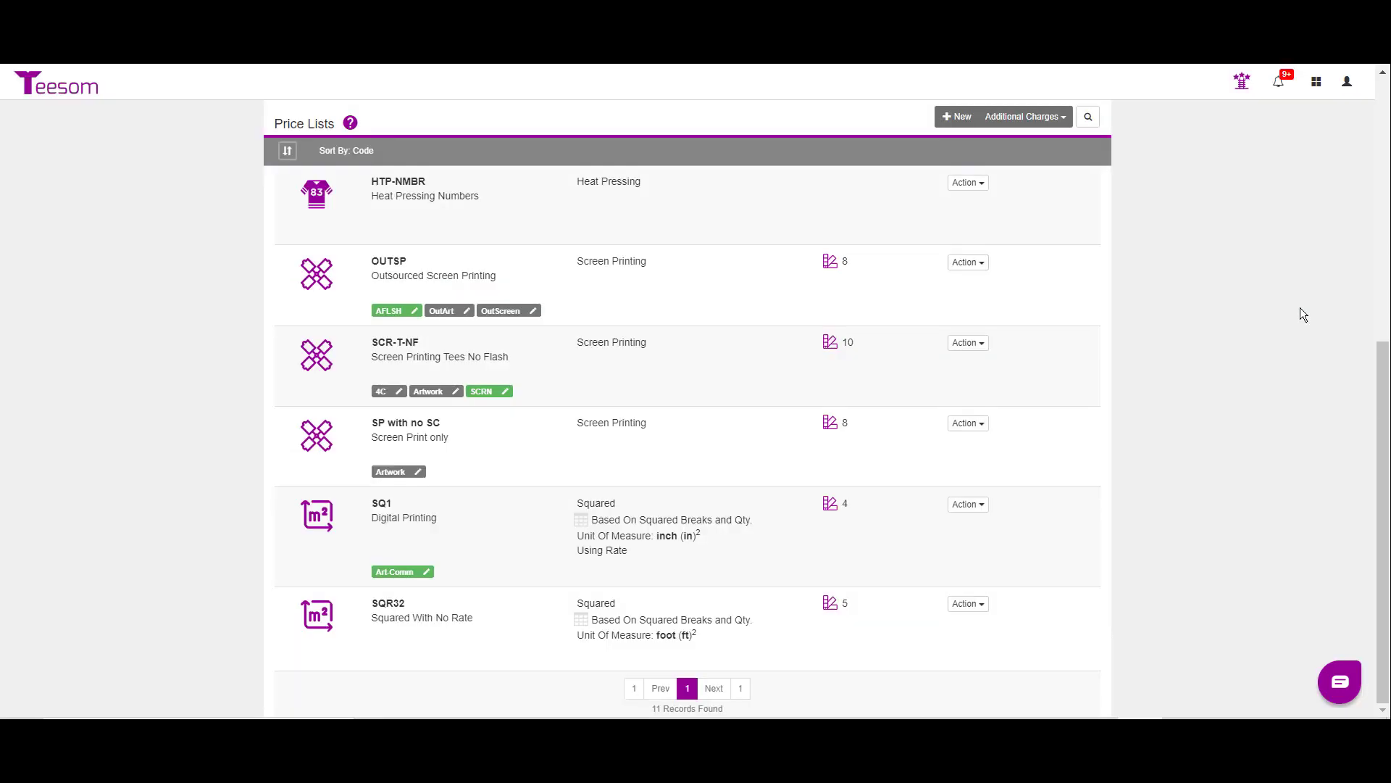
Step: Enter a flat amount of .25 with no markup in the global price increase for the SCR-T-NF retail prices
left_click(971, 348)
left_click(883, 427)
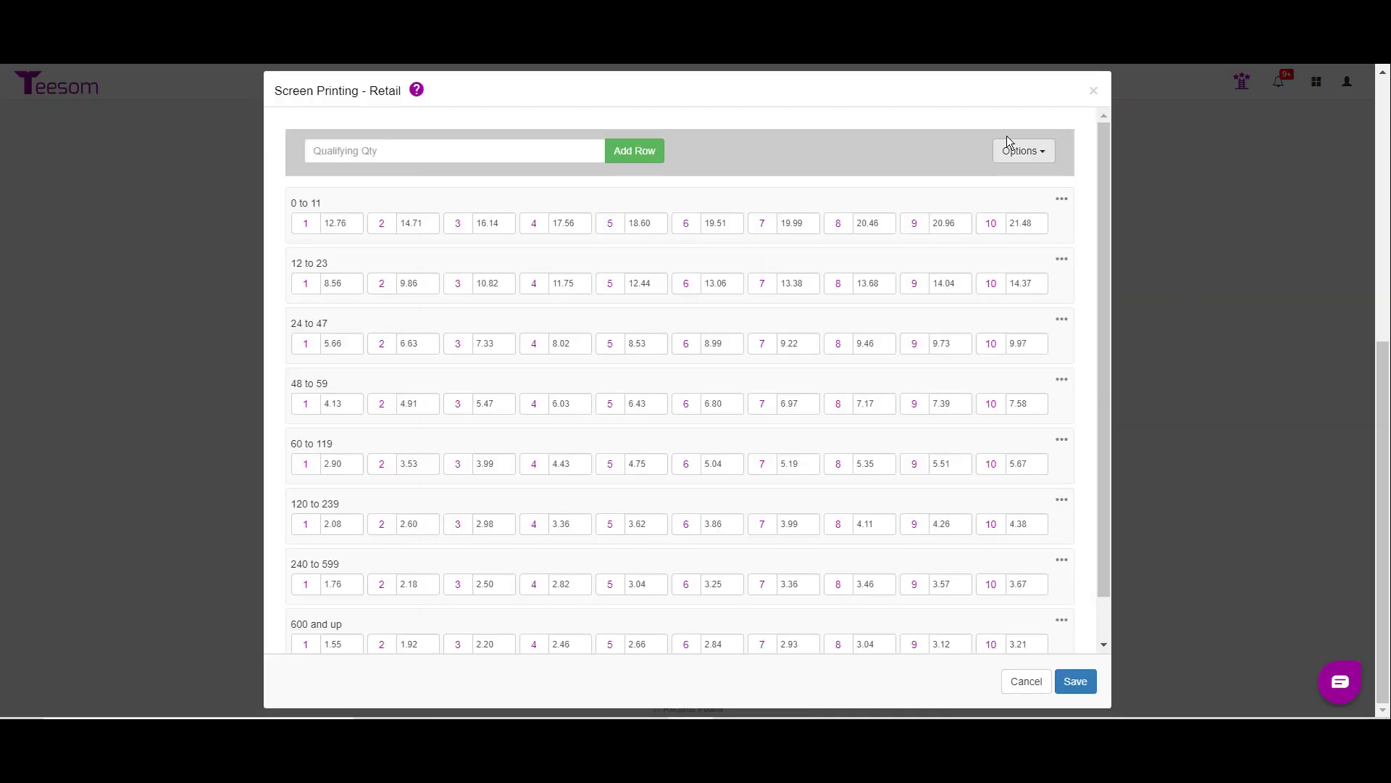
left_click(1004, 155)
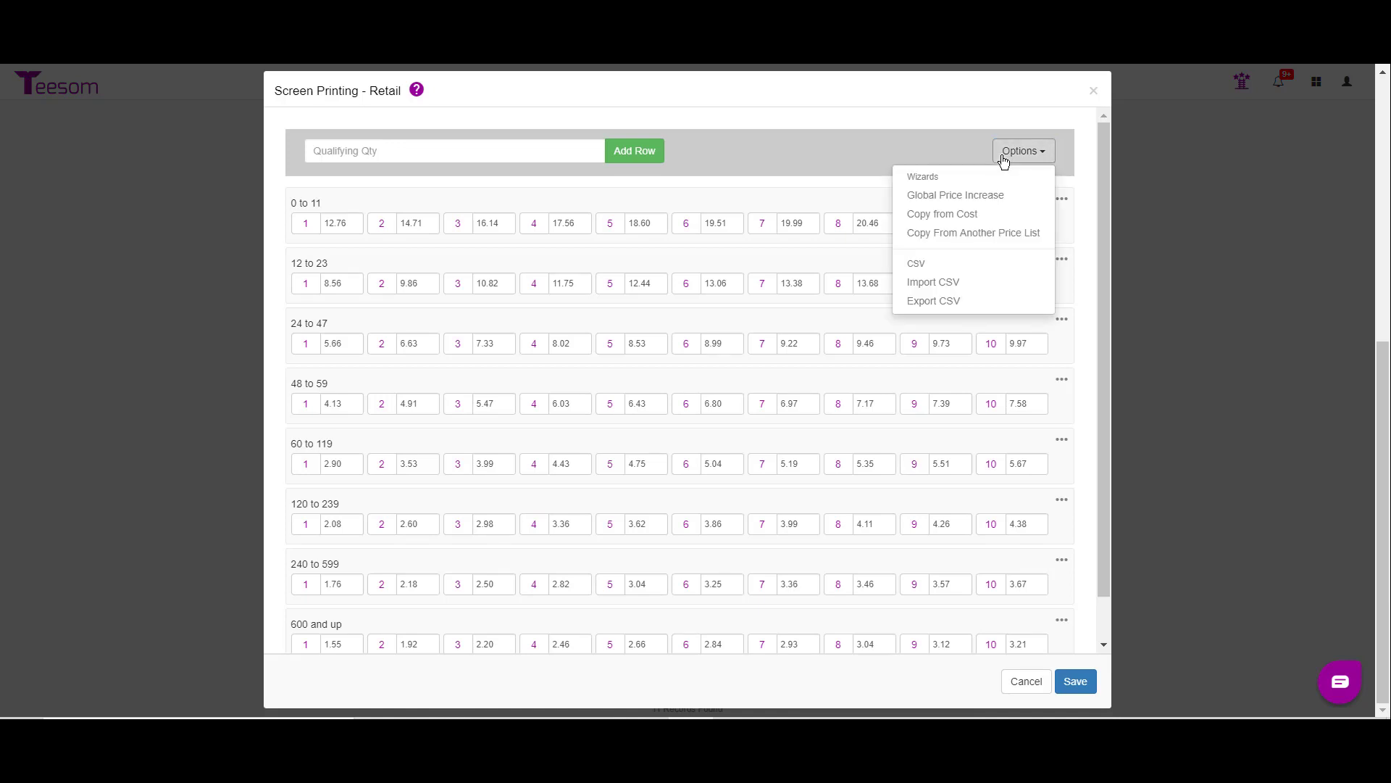
left_click(964, 198)
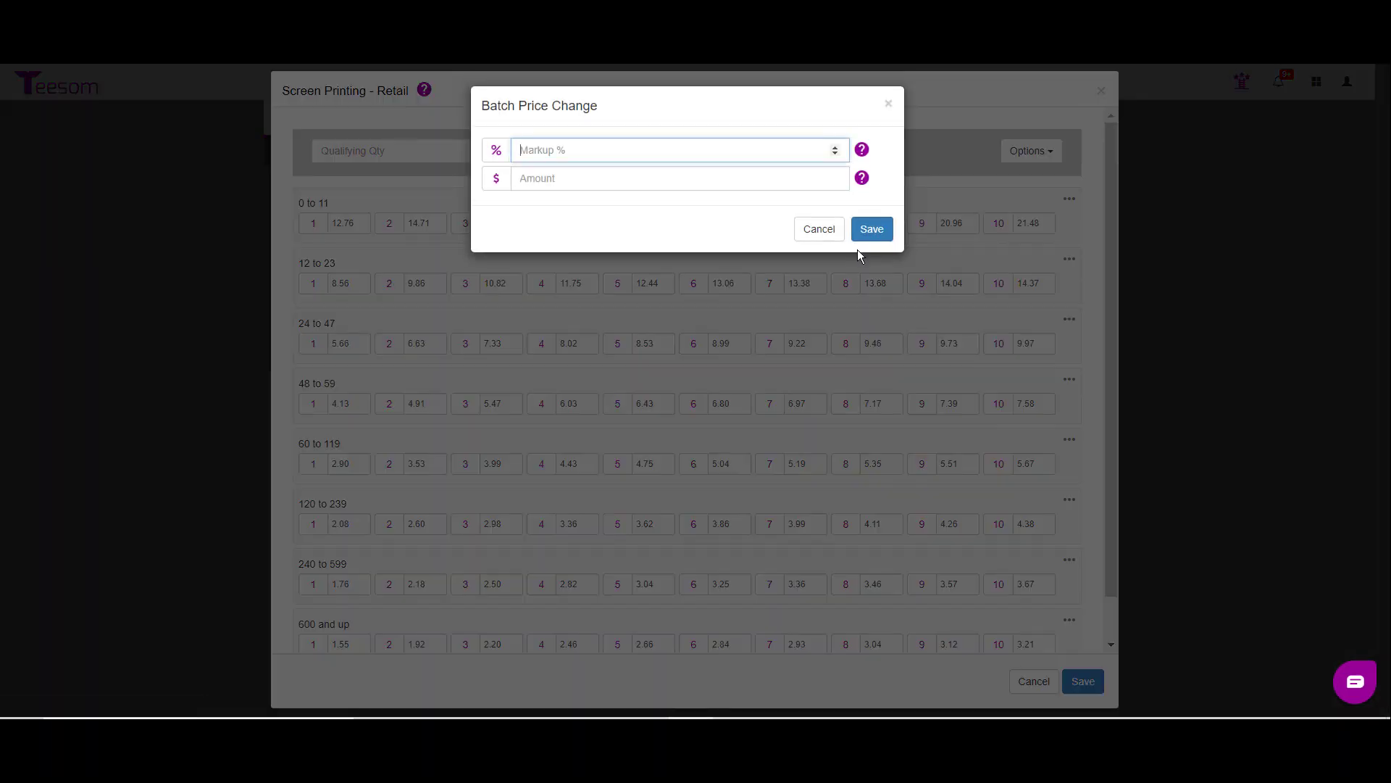
left_click(548, 179)
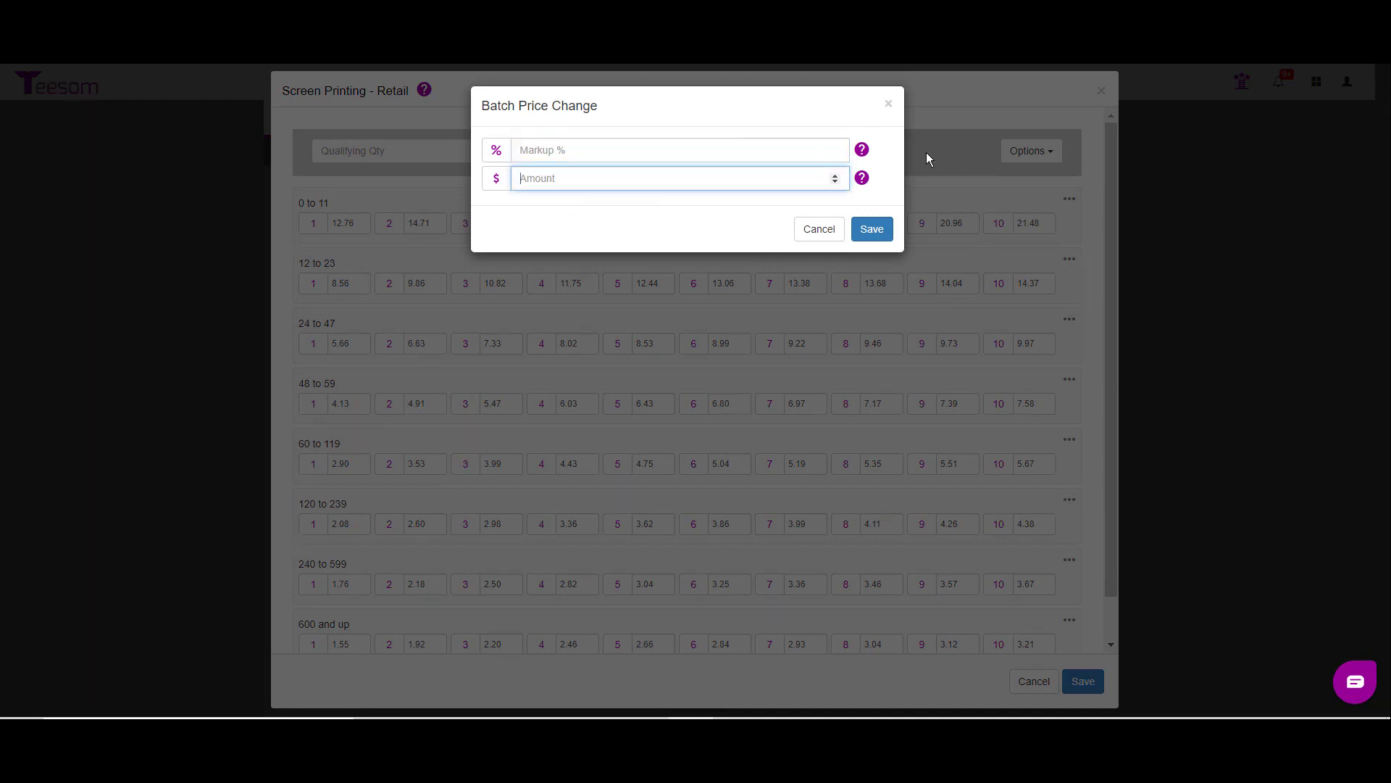
left_click(601, 152)
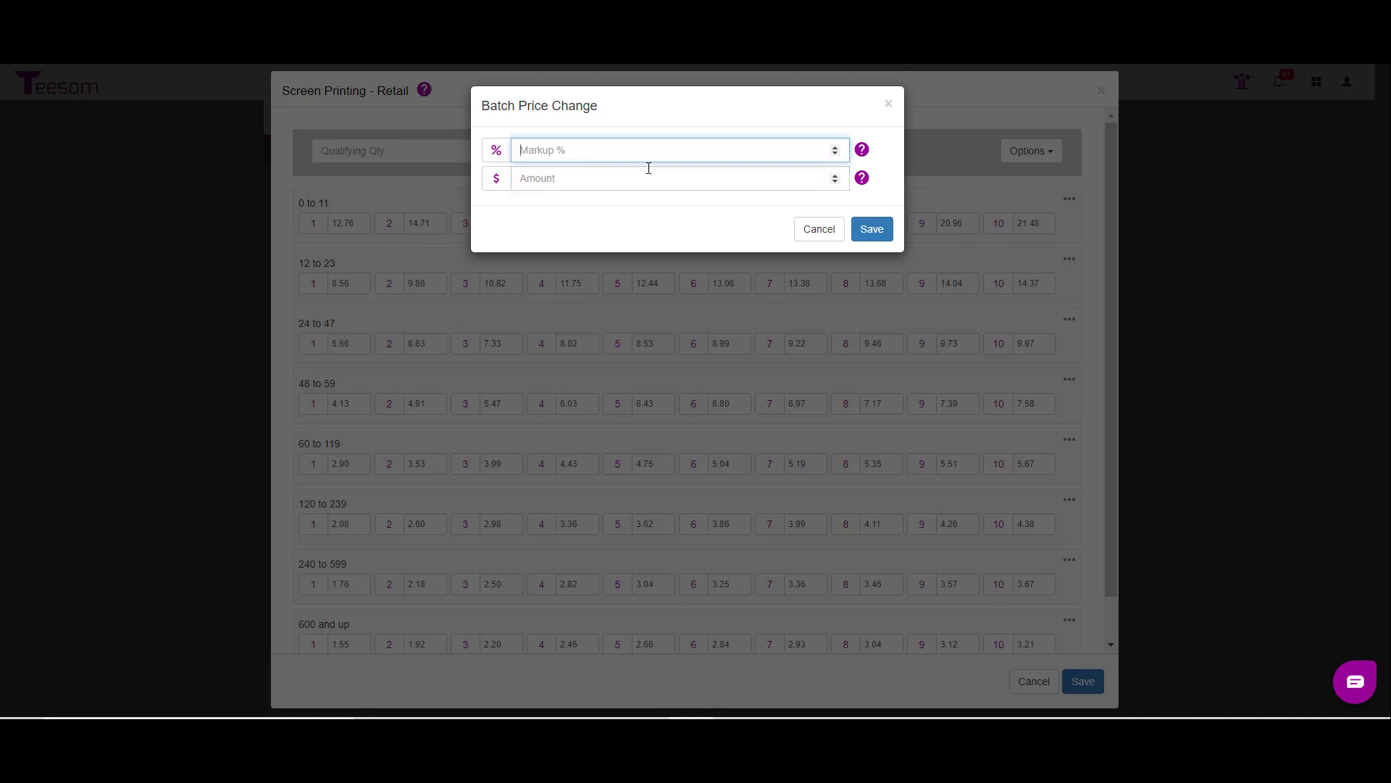
type("1")
key("BackSpace")
type("2")
key("BackSpace")
left_click(622, 183)
type(".25")
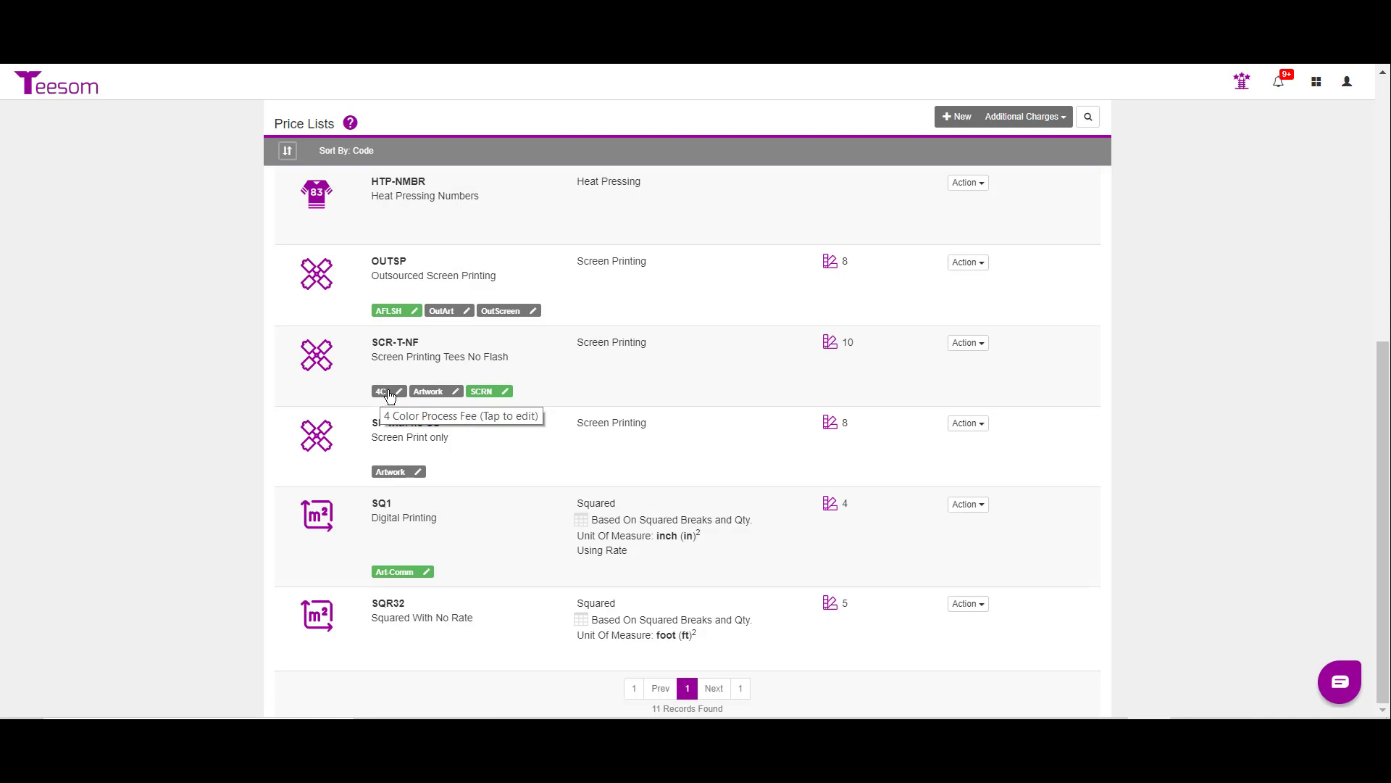
Step: Open the 4 Color Process Fee charge linked to SCR-T-NF and save it
left_click(395, 392)
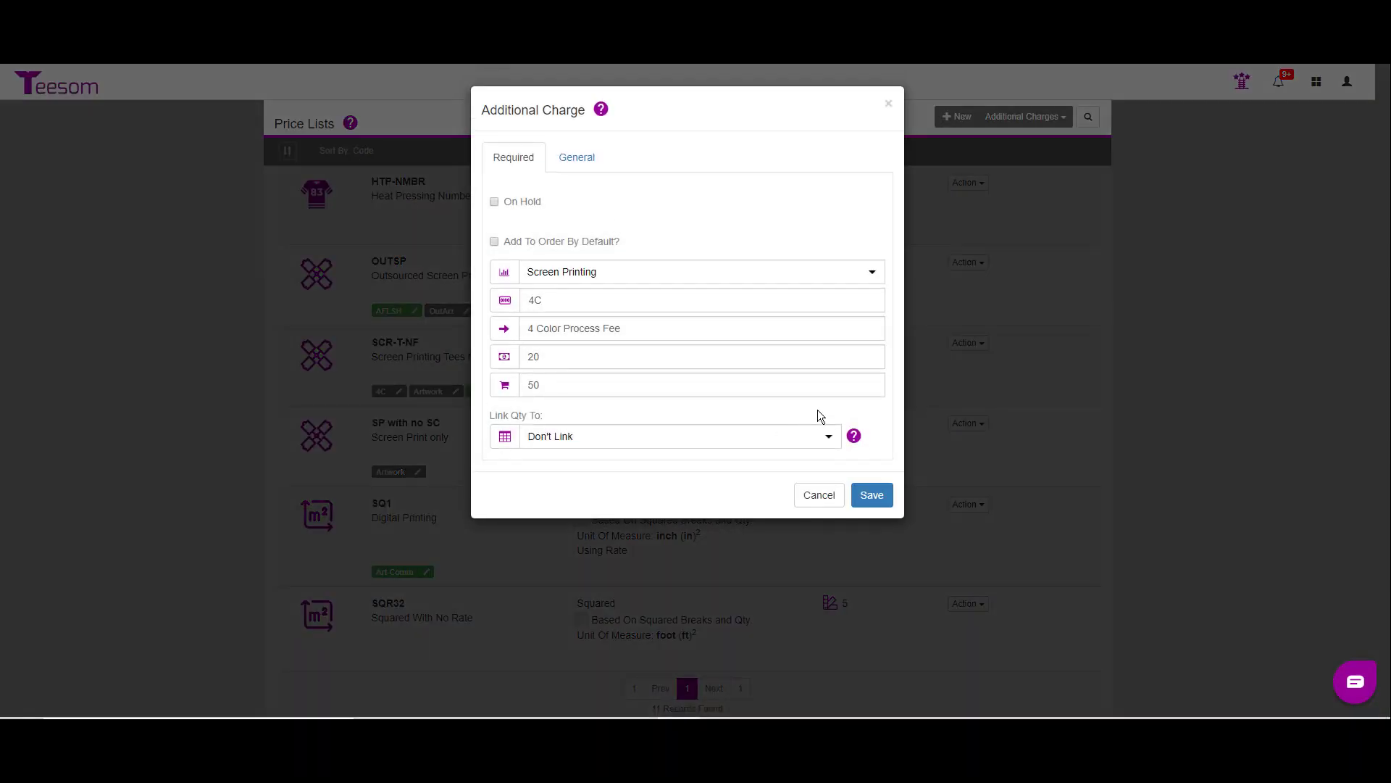
left_click(868, 499)
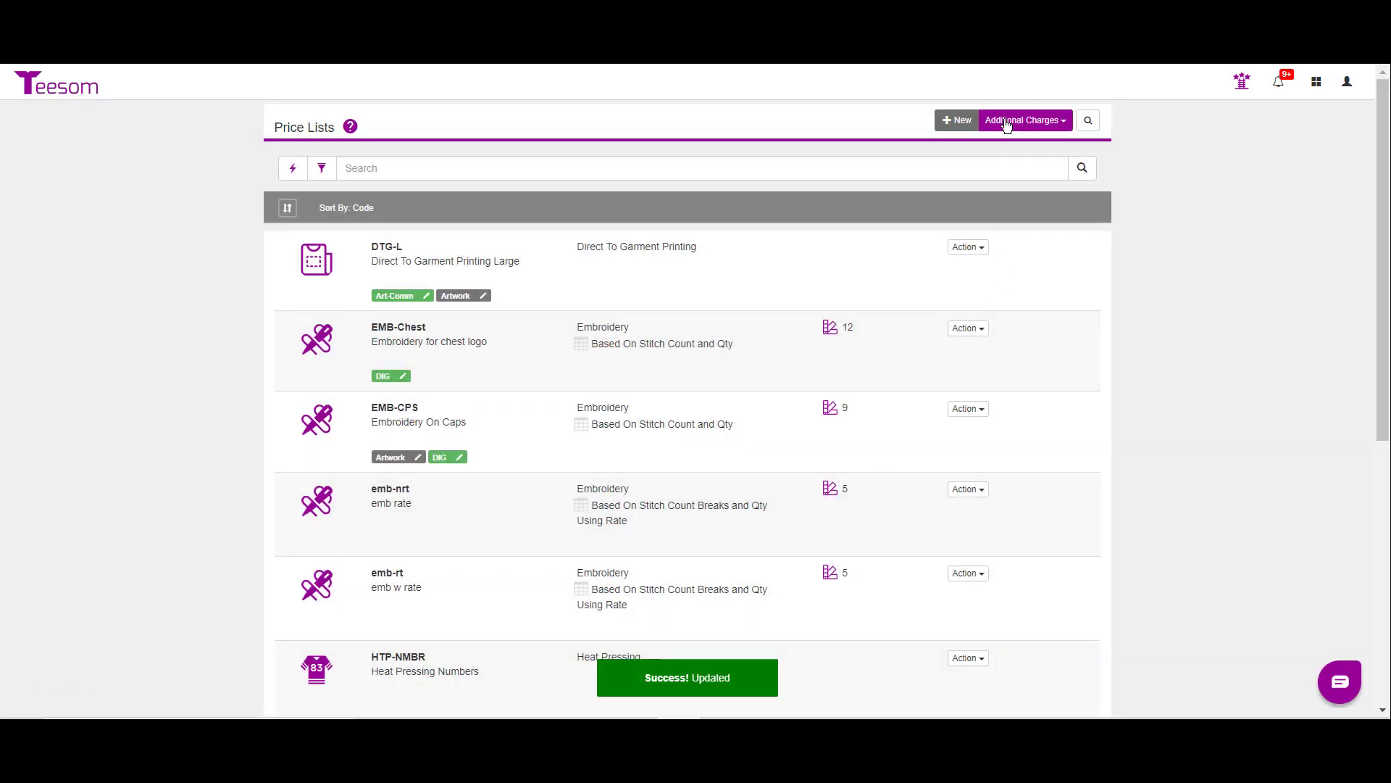
Step: Start a new additional charge in the Screen Printing sales category with the code Wash
left_click(1004, 125)
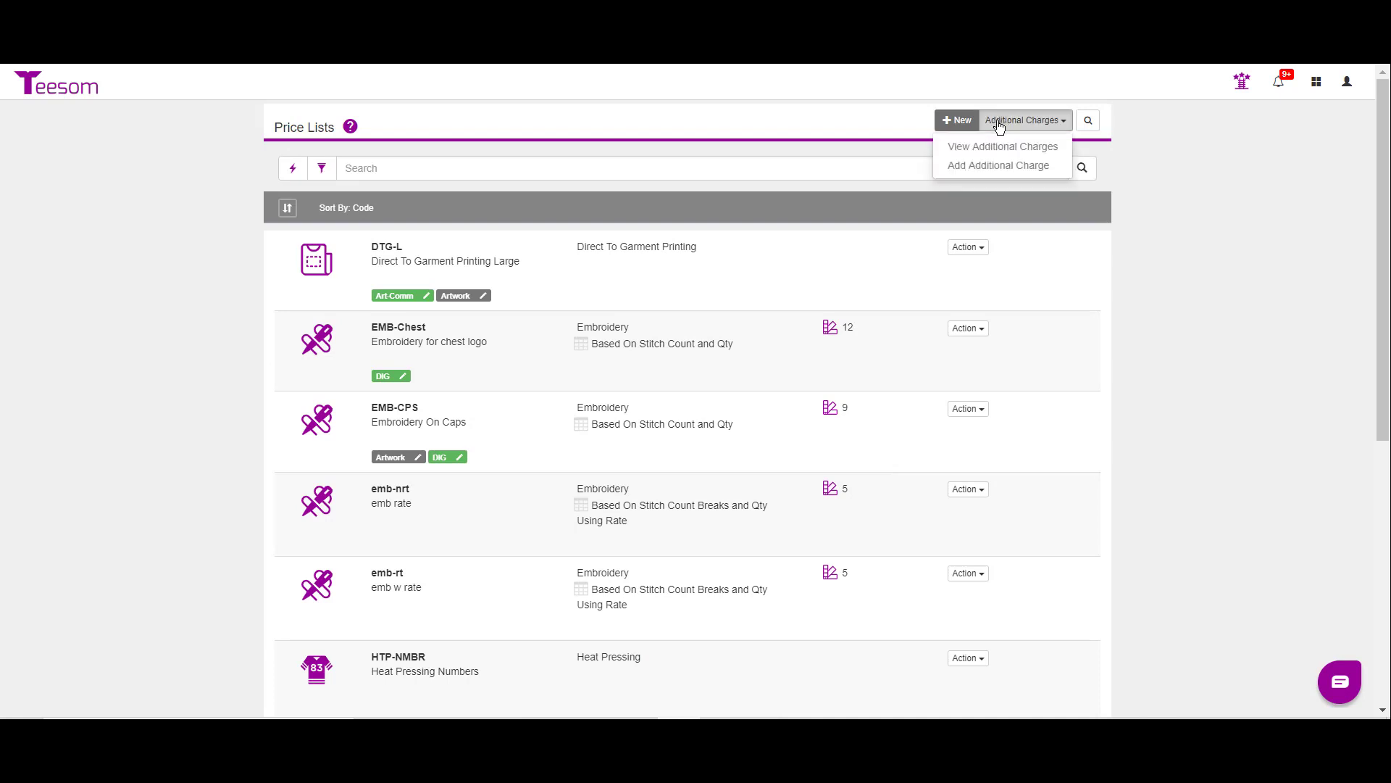
left_click(1010, 174)
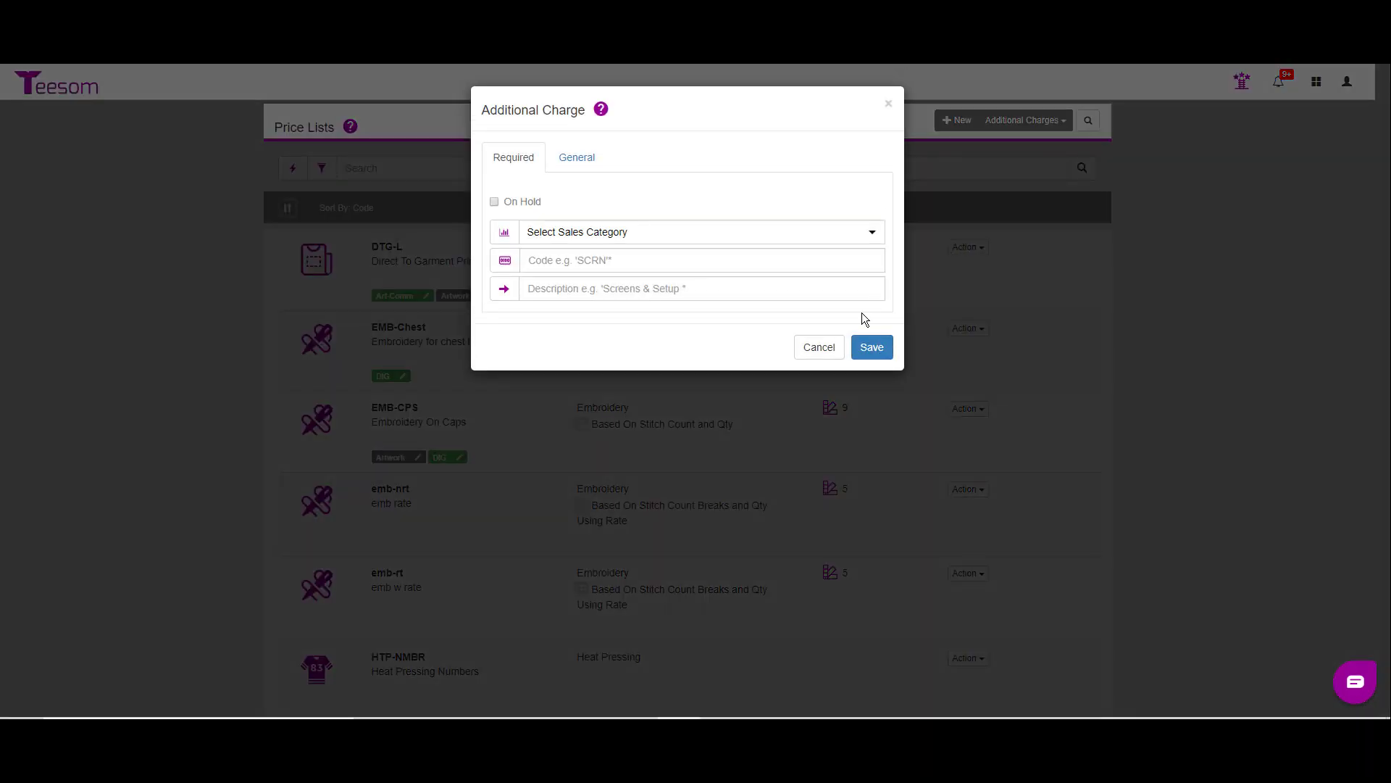
left_click(626, 229)
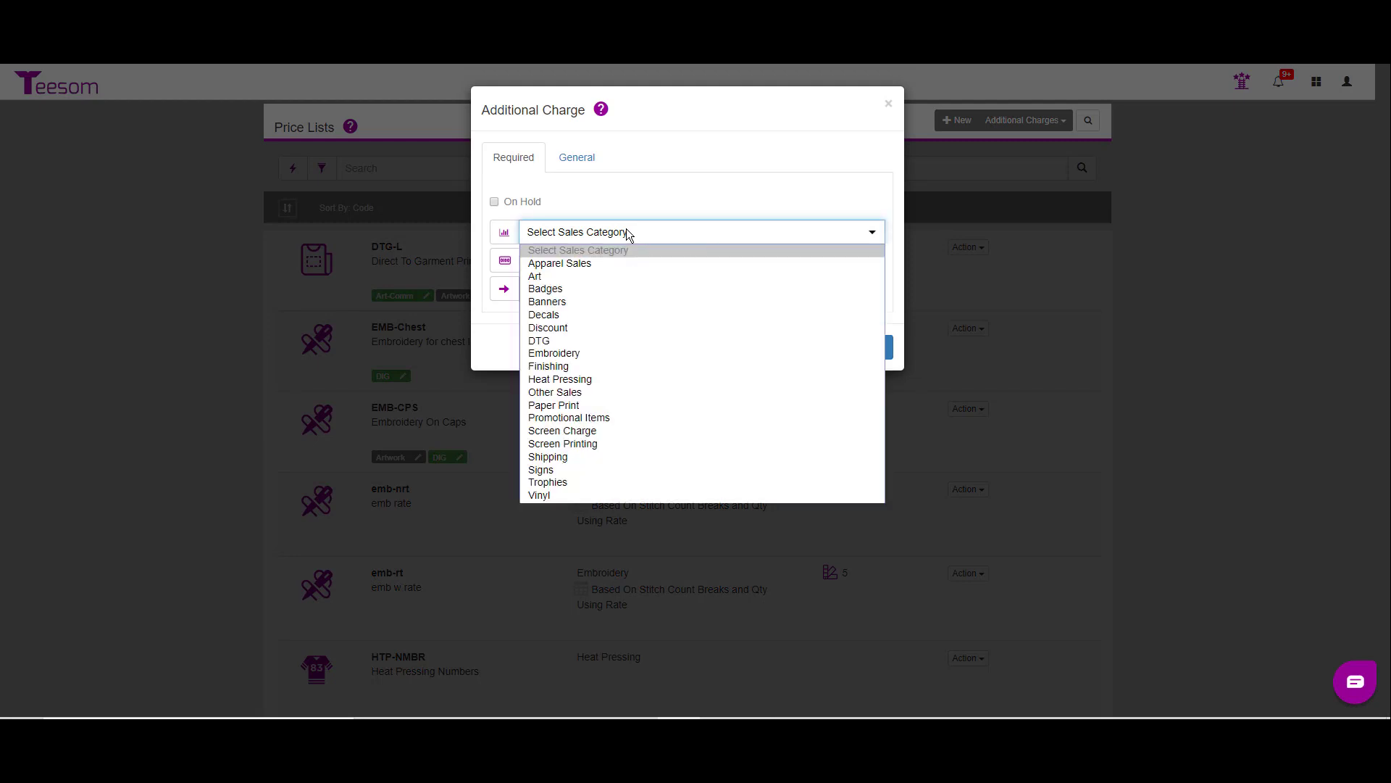
left_click(591, 448)
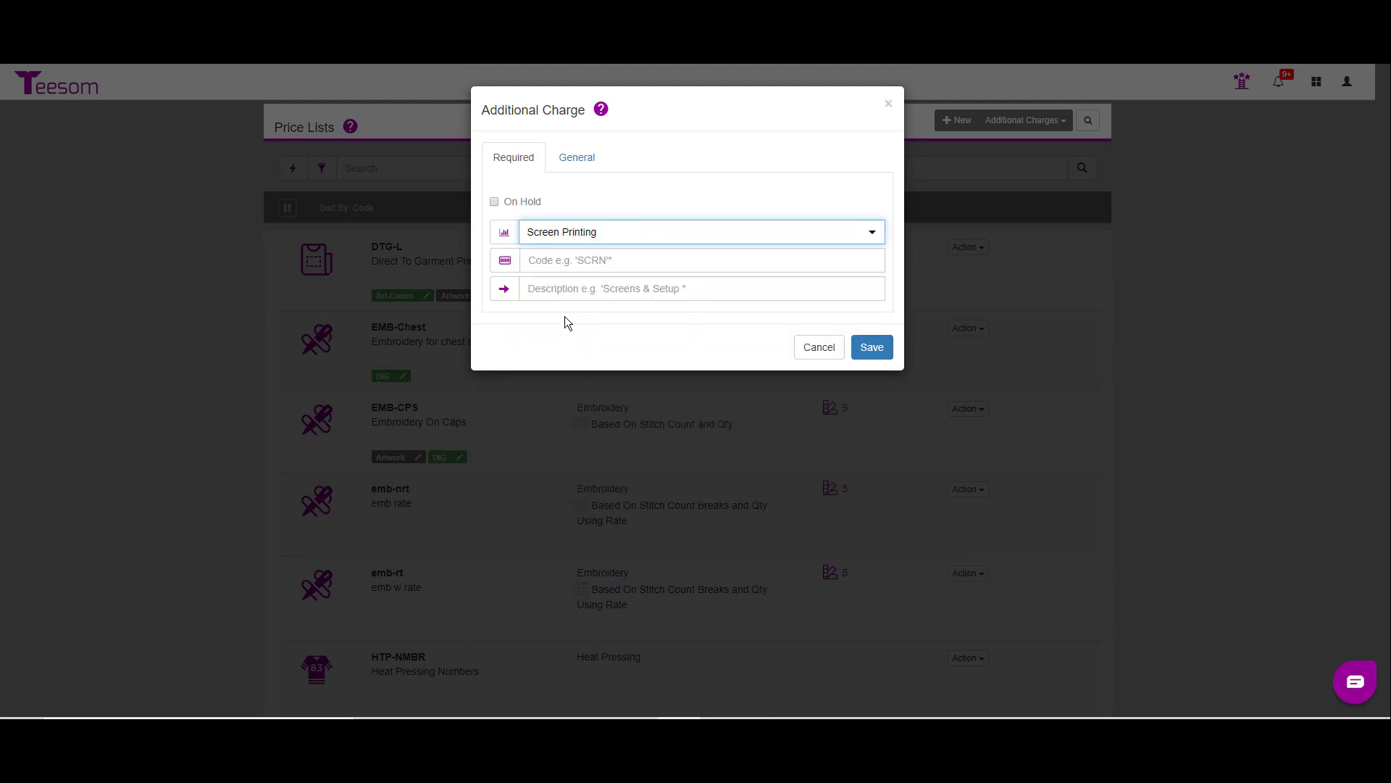
left_click(562, 261)
type("Wash")
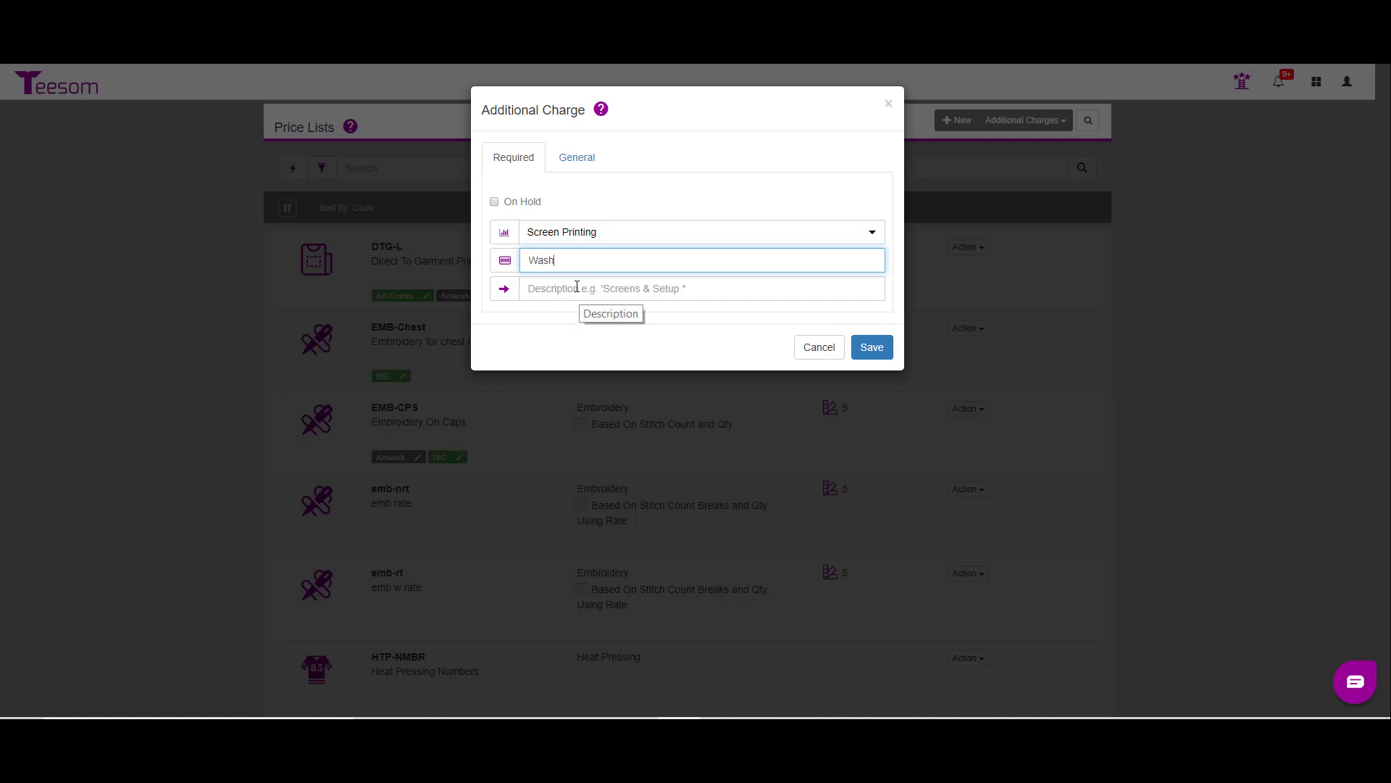
Step: Describe the Wash charge as "Washout fee for color change" and save it
left_click(587, 290)
type("Was")
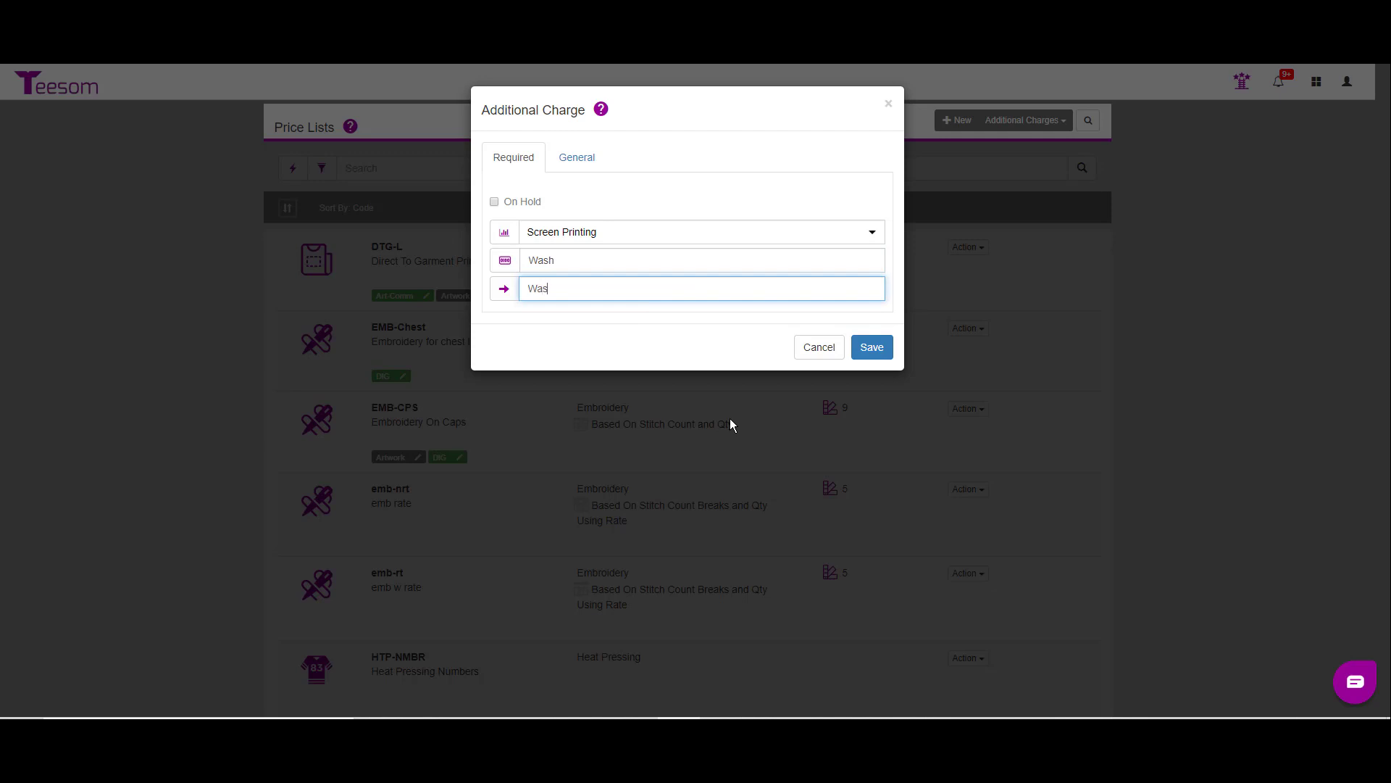
type("hout fee for color change")
left_click(561, 159)
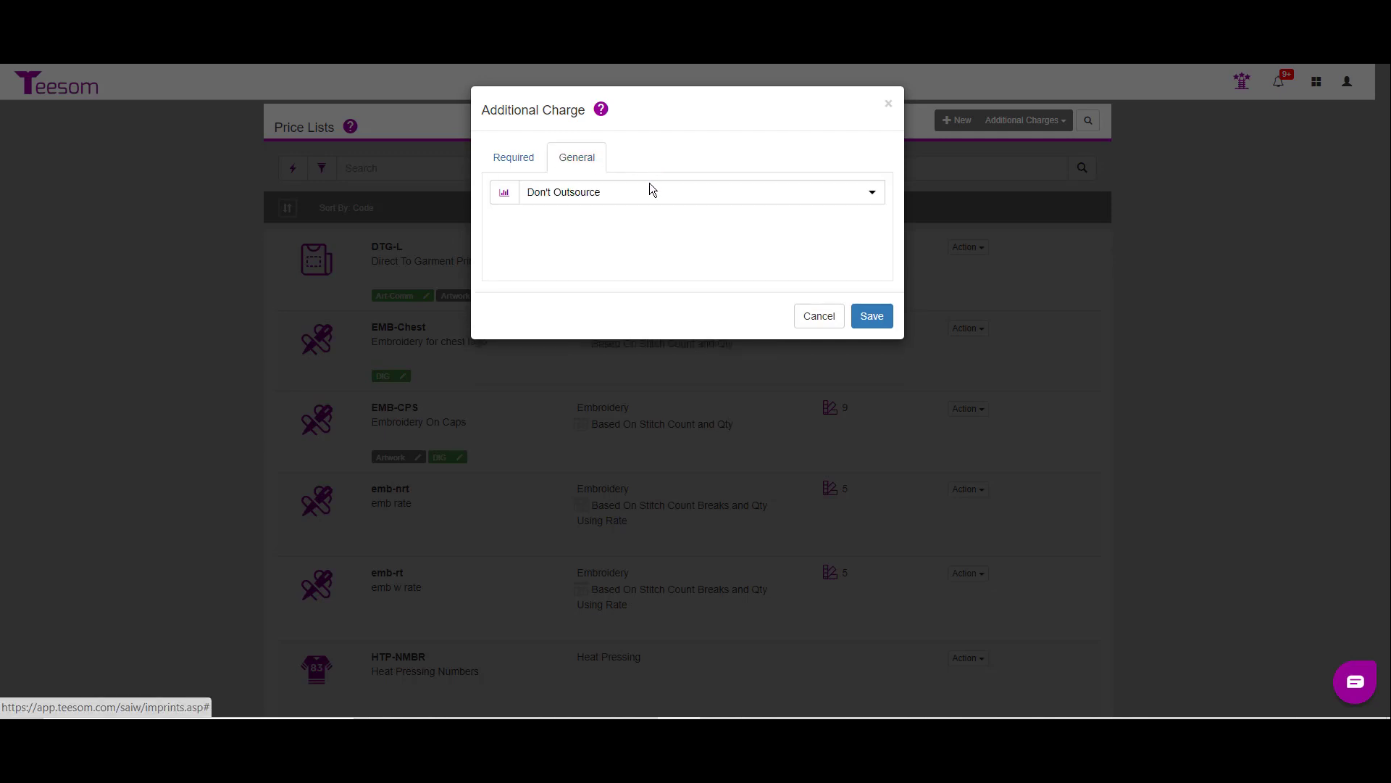
left_click(519, 161)
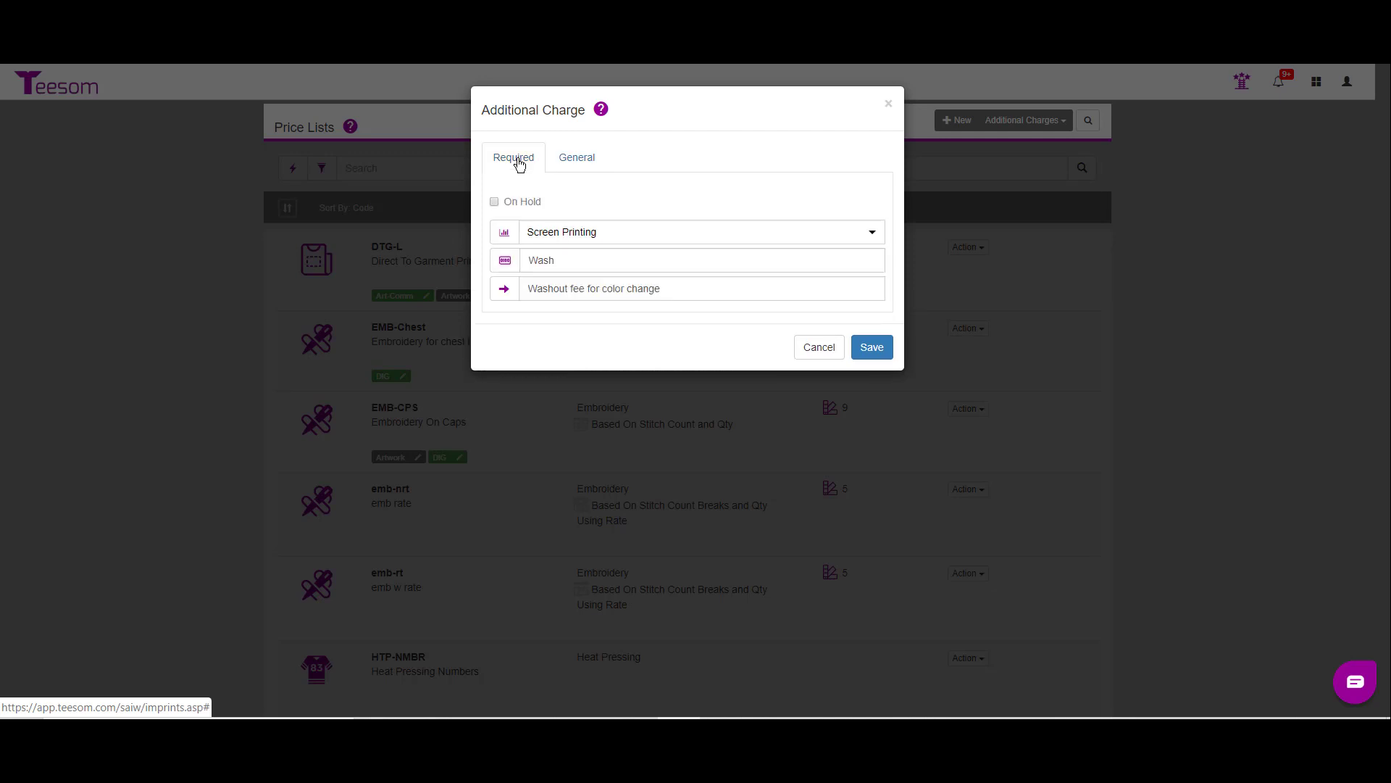
left_click(872, 349)
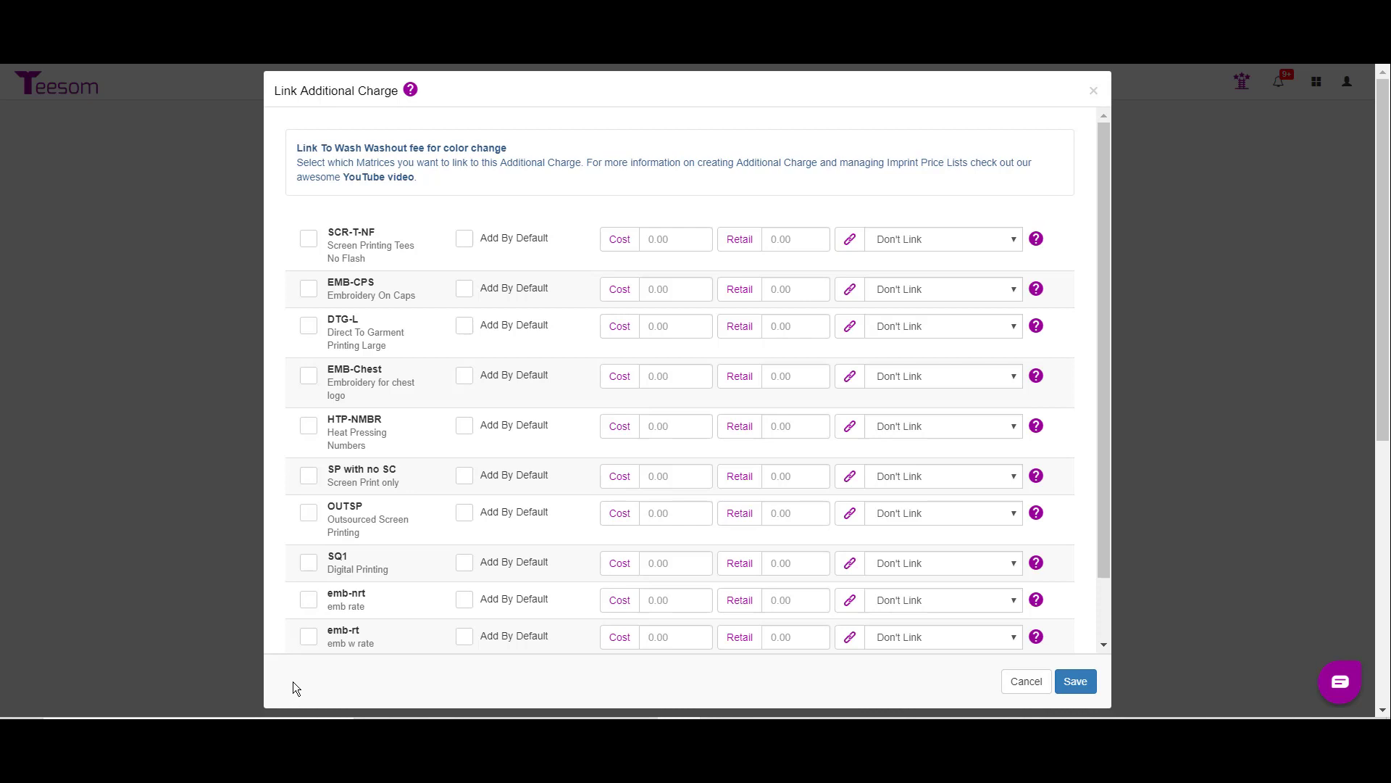
Step: Link the Wash charge to SCR-T-NF with cost 1.00, retail 2.00 and quantity linked to Number Of Colors, save, and close the charges list
left_click(309, 239)
left_click(672, 237)
type("1.00")
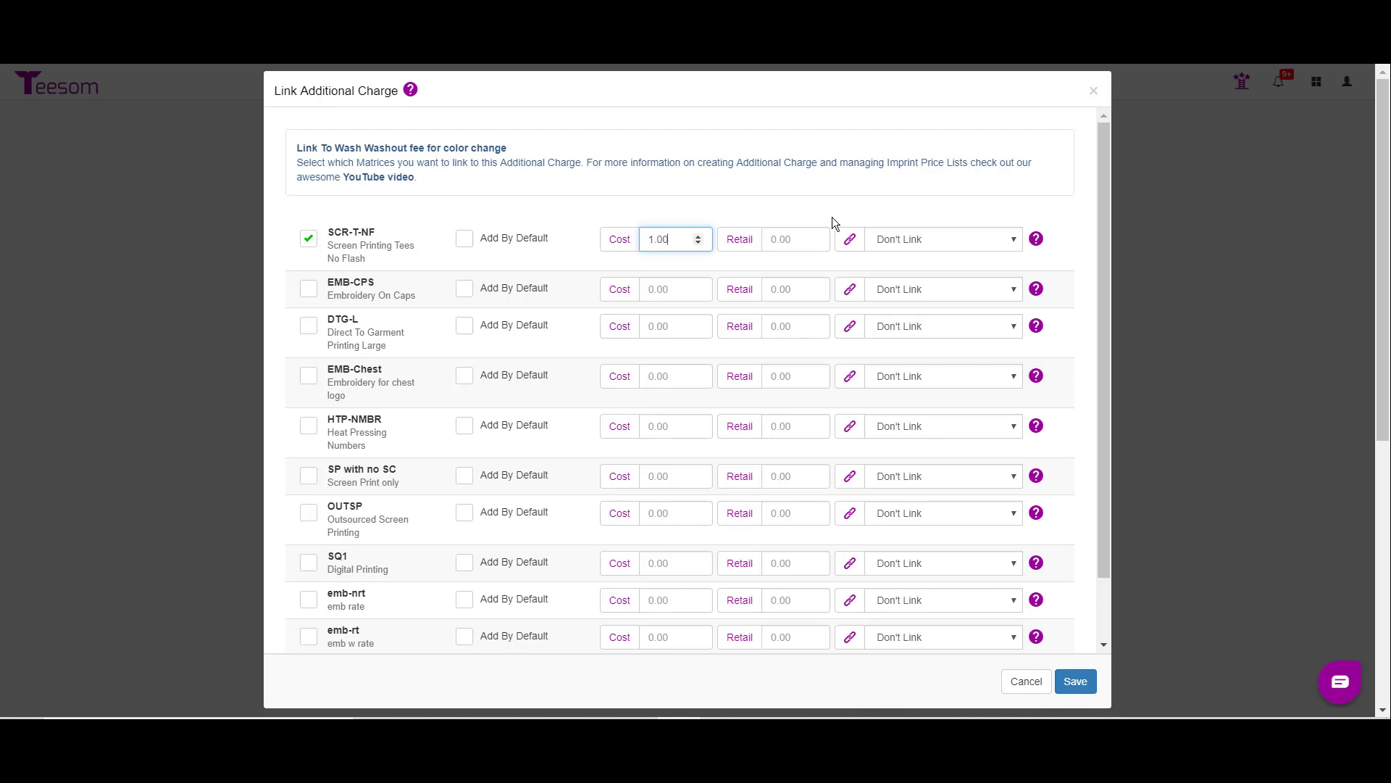
key("Tab")
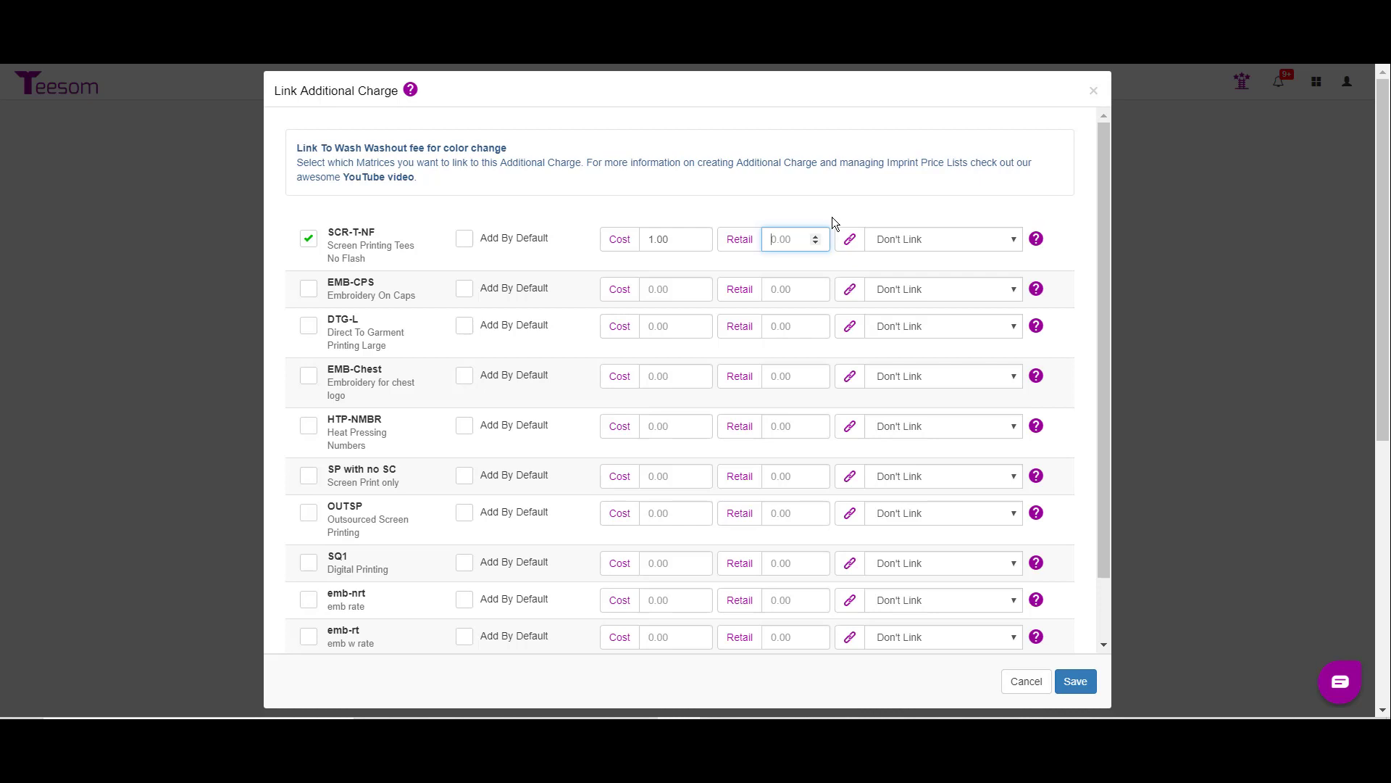
type("2.00")
left_click(928, 242)
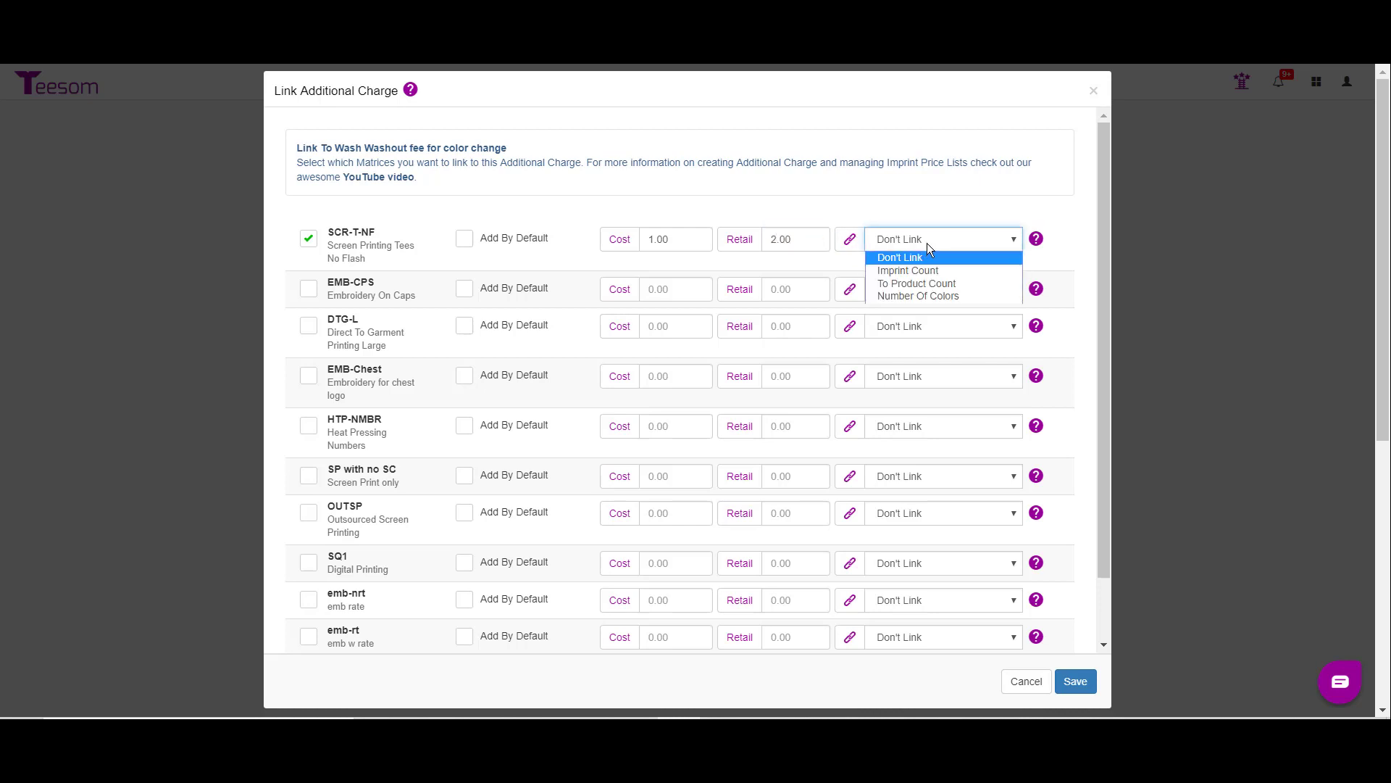
left_click(952, 297)
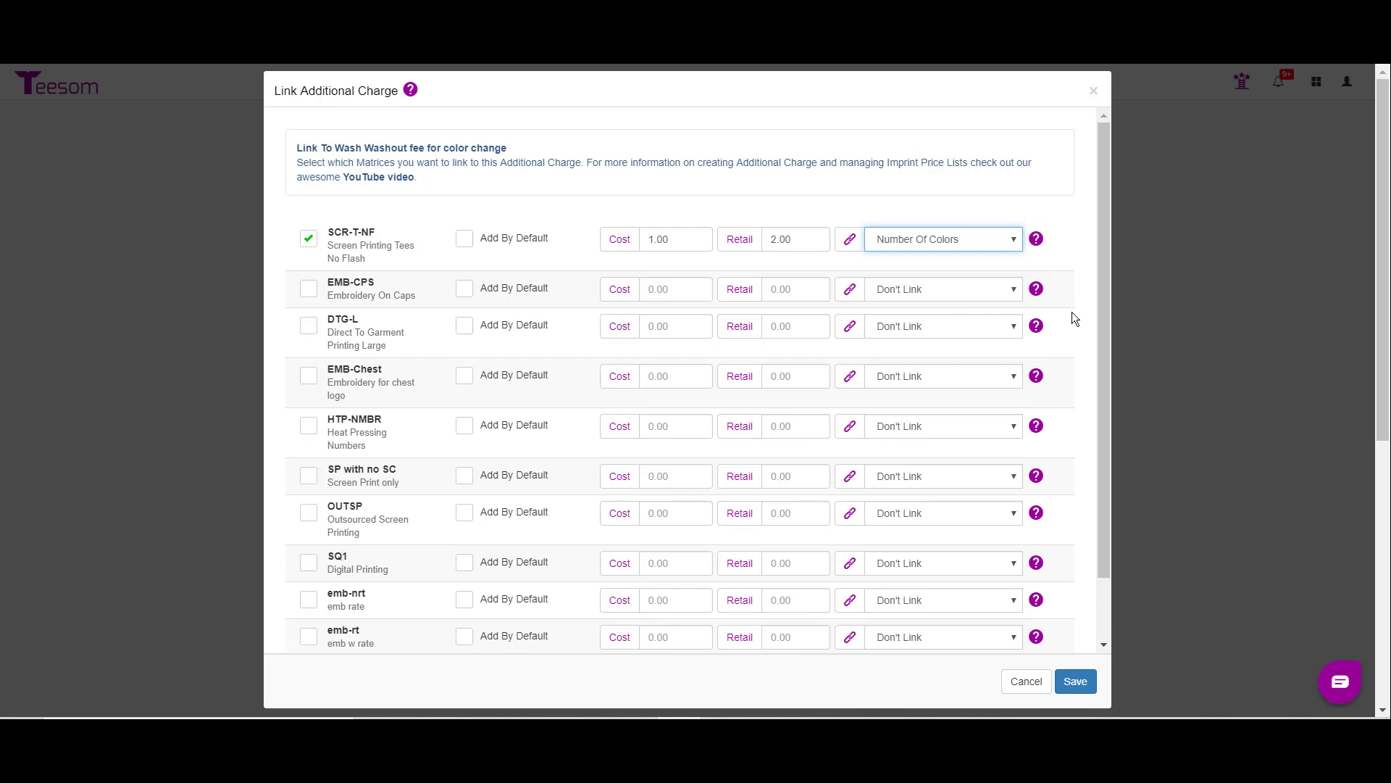
left_click(1075, 685)
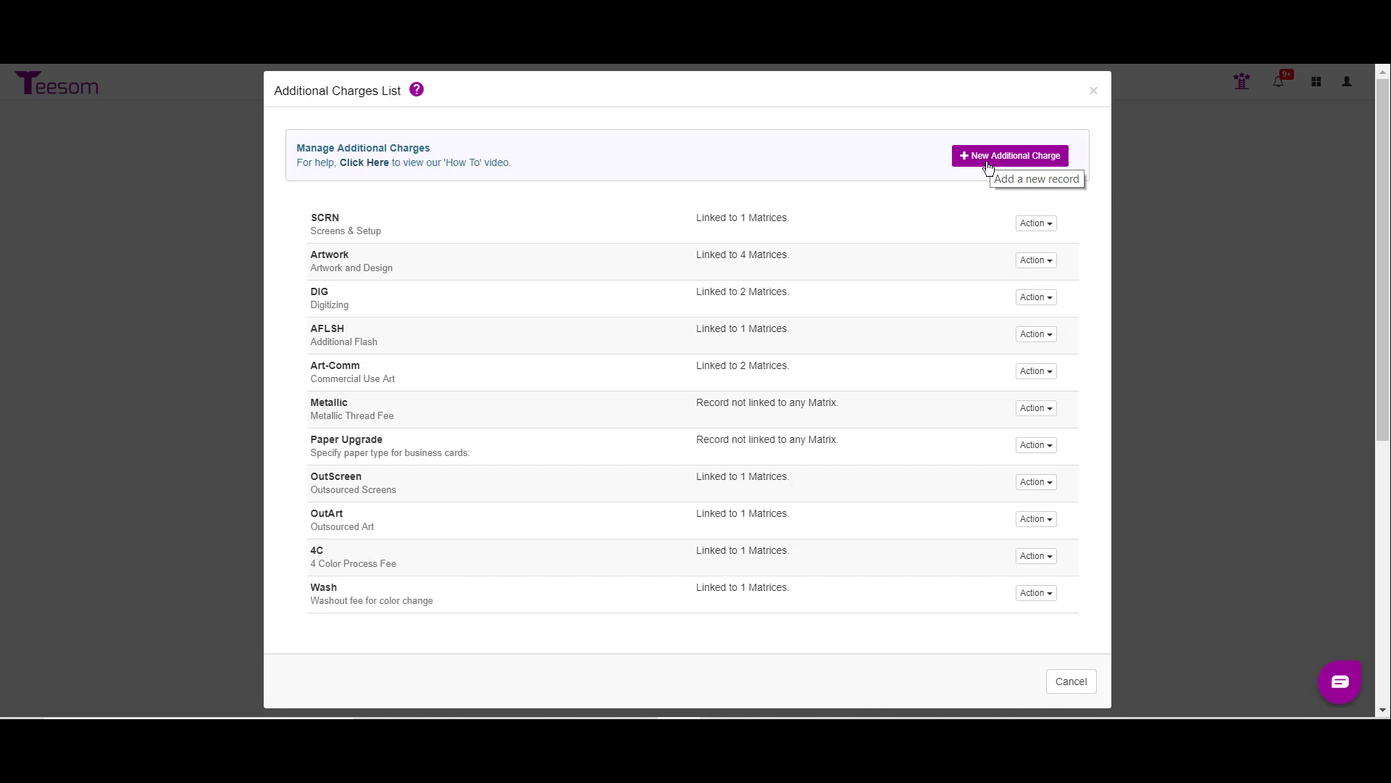
left_click(1070, 682)
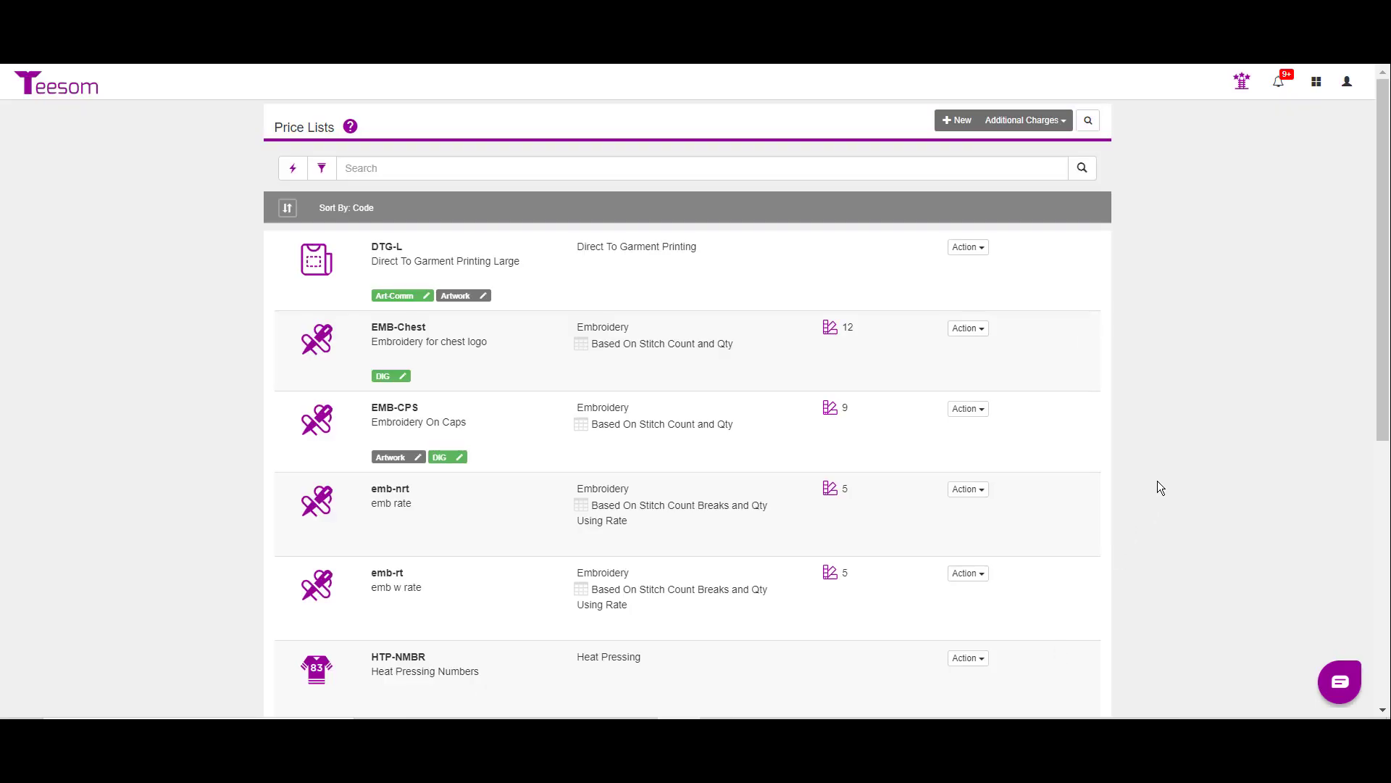
Step: Open the matrix linking for the SCRN Screens & Setup charge from the list of additional charges
left_click(1004, 121)
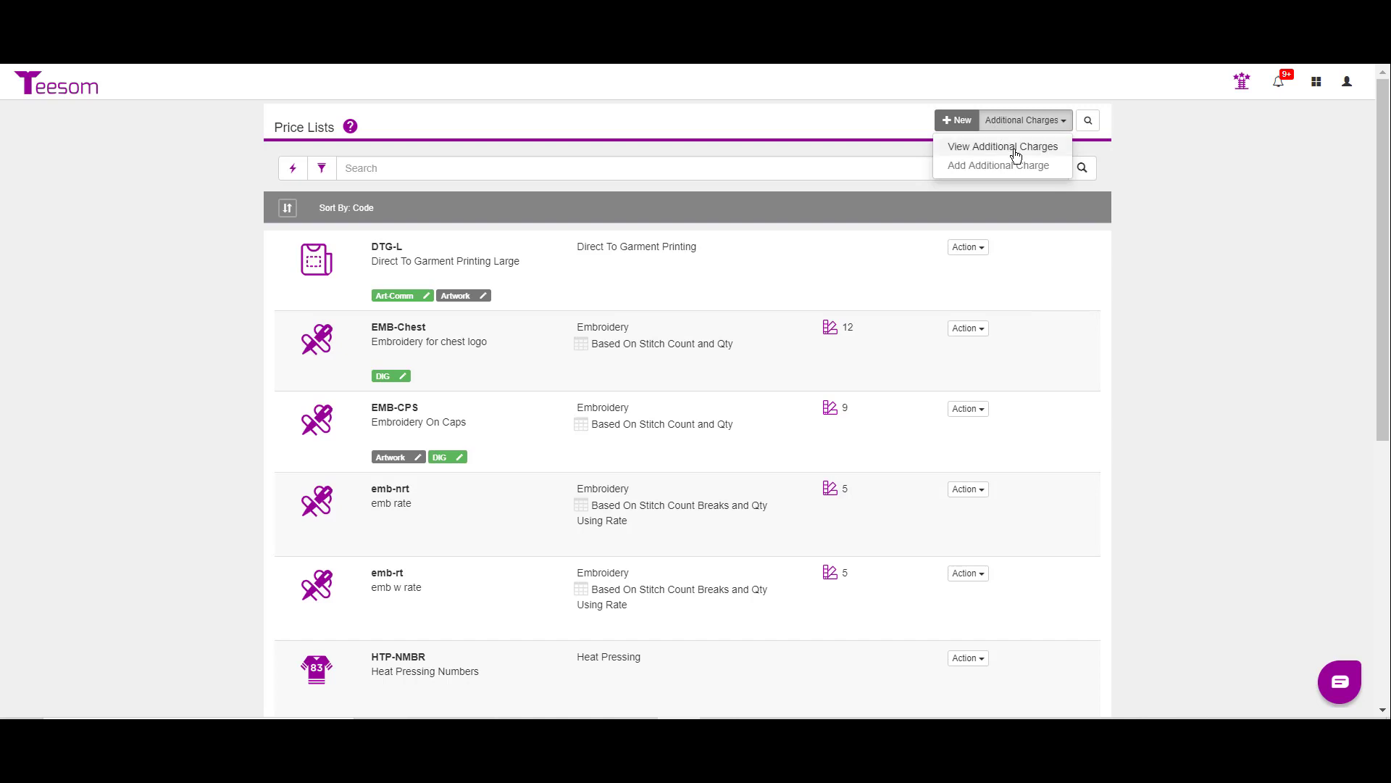
left_click(1011, 148)
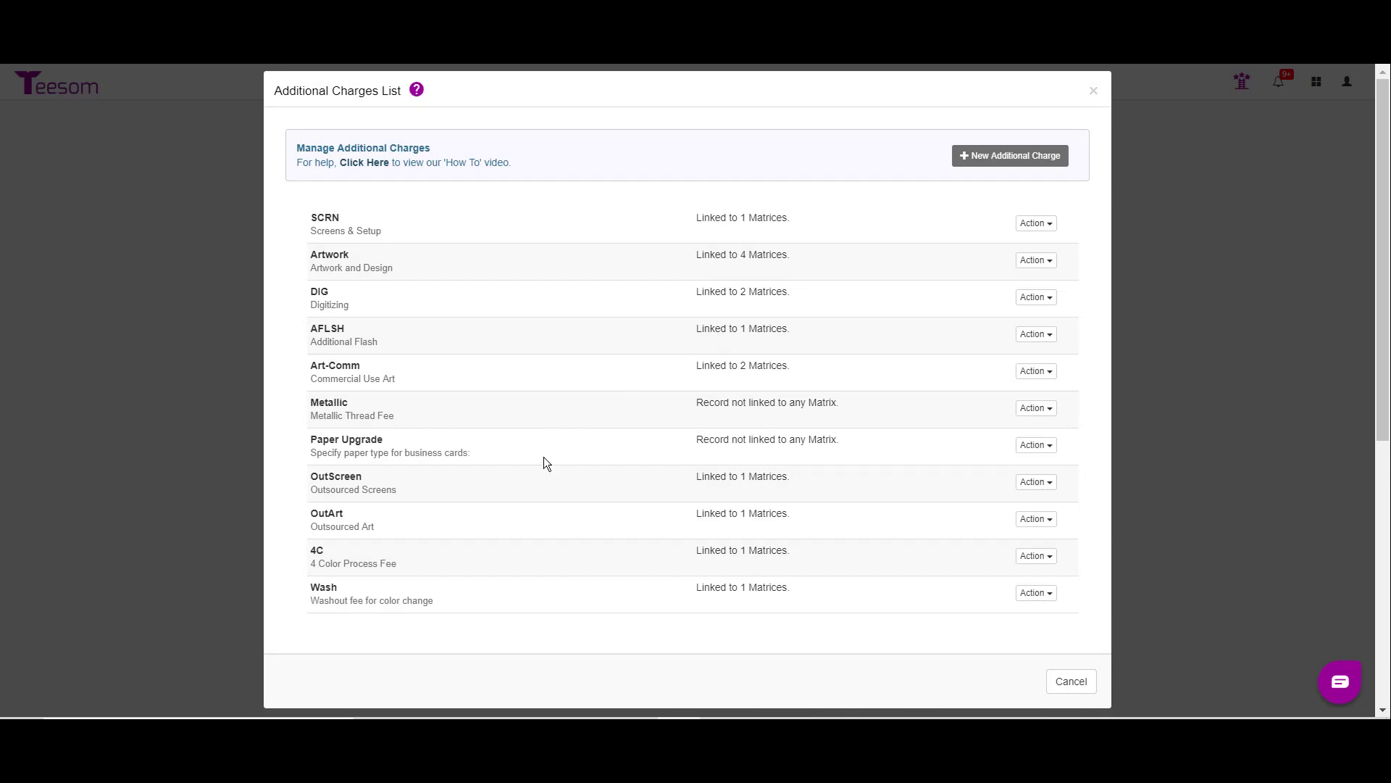
left_click(1034, 223)
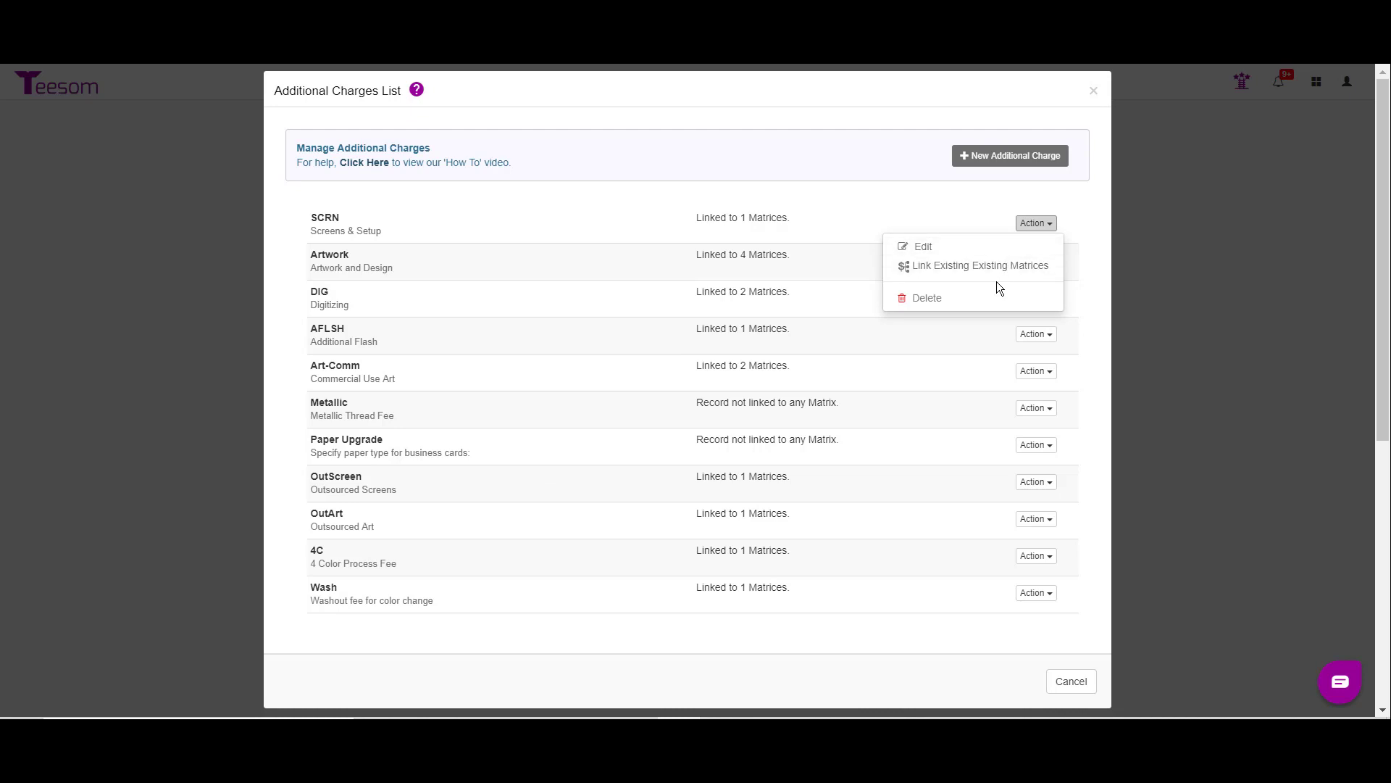
left_click(980, 267)
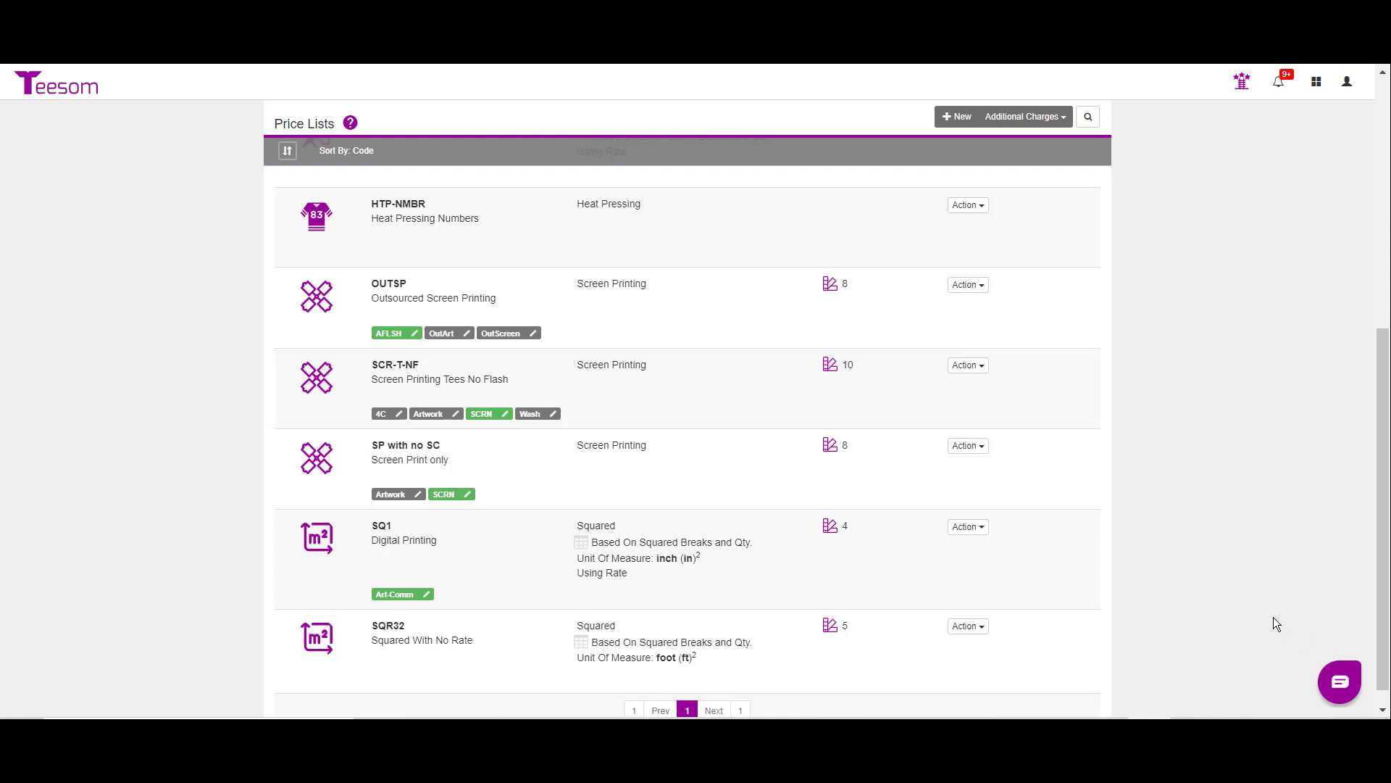
Step: Open the OUTSP price list for editing and check which vendors it can be outsourced to
left_click(978, 285)
left_click(892, 312)
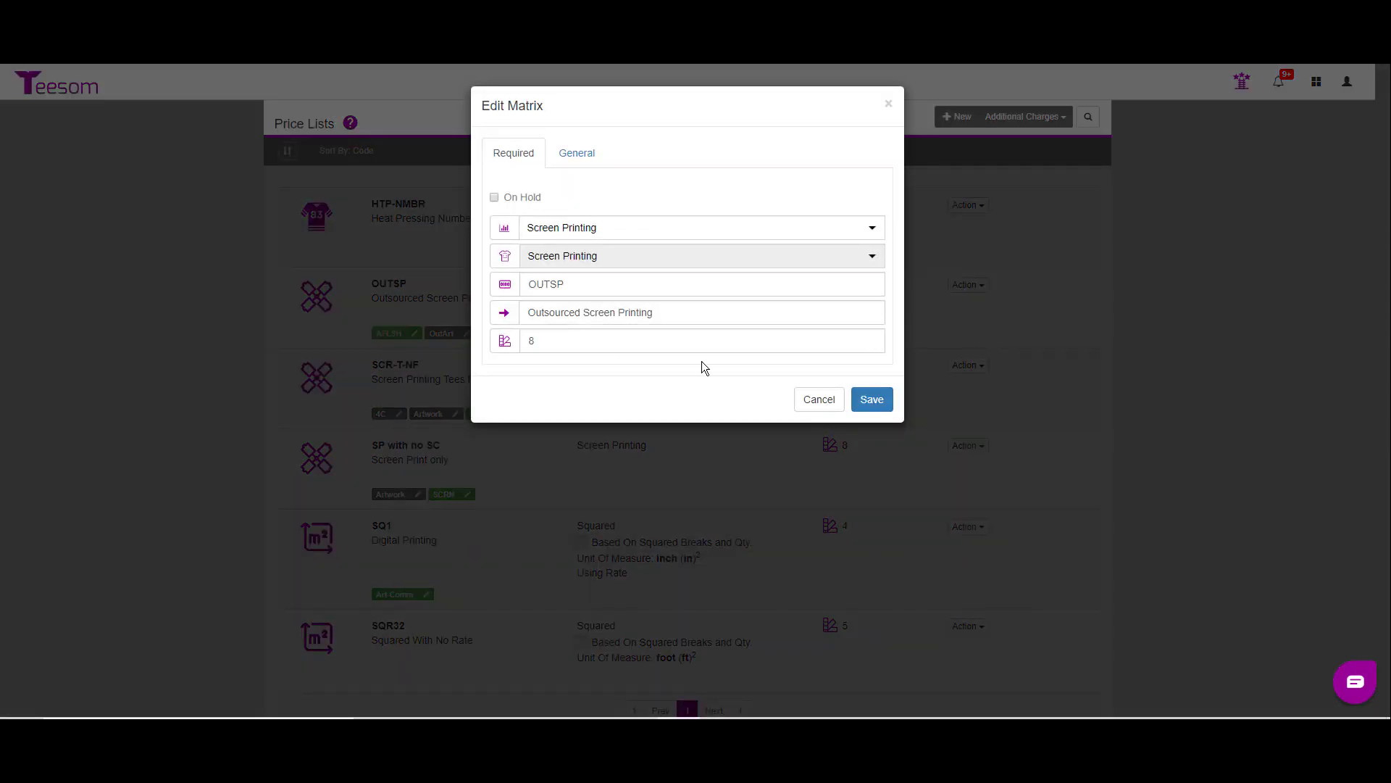
left_click(575, 152)
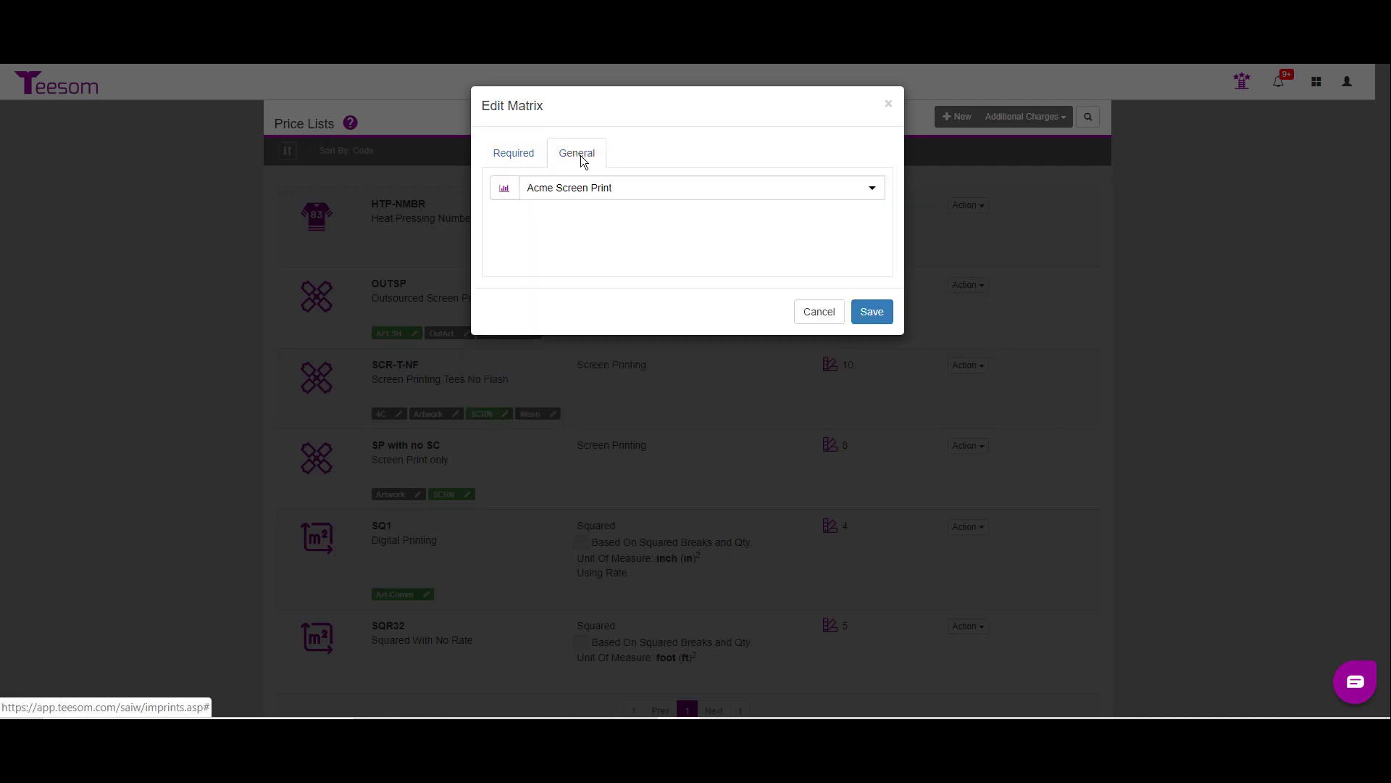
left_click(588, 188)
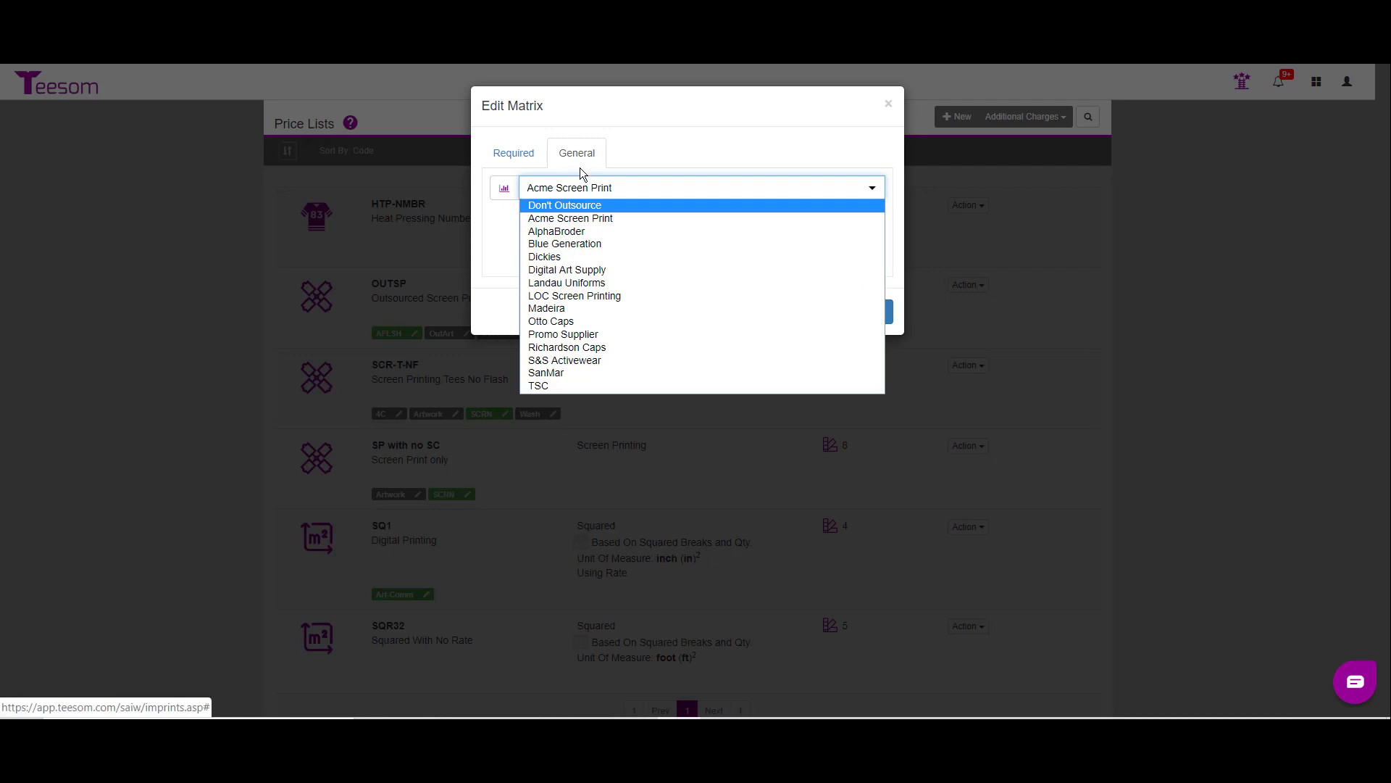
left_click(521, 155)
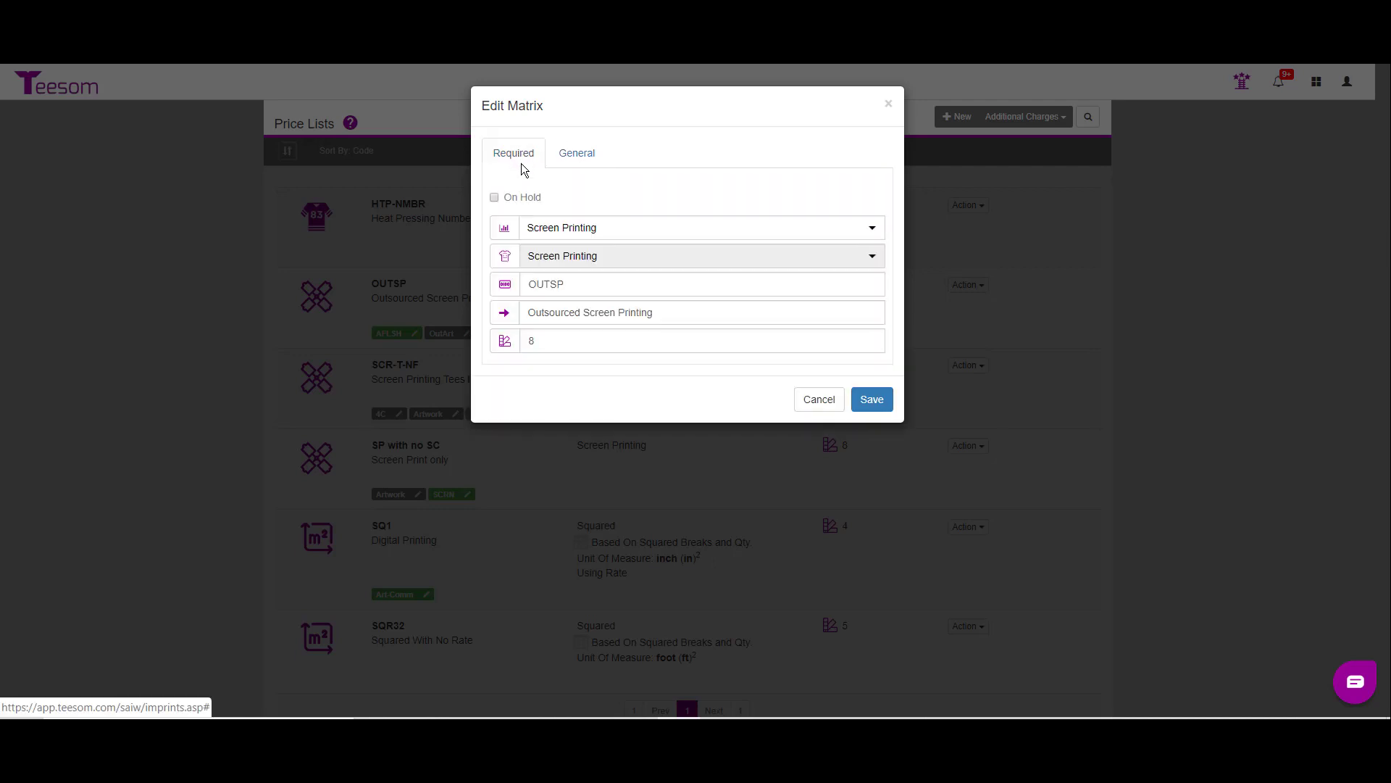
Step: Change the outsourced price list's code to OUTSP--ACME and its description to Screen Printing, and save it
double_click(580, 287)
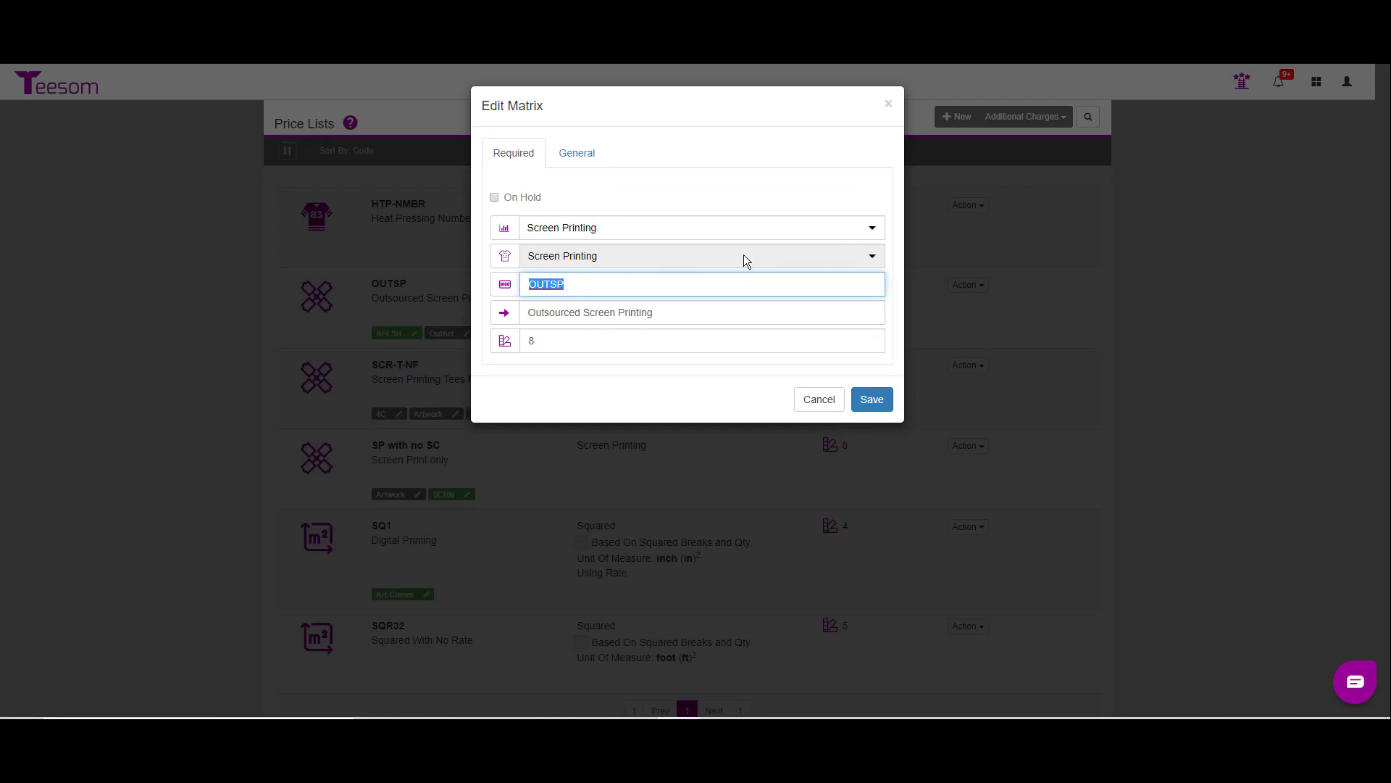
left_click(584, 288)
type("--ac")
key("BackSpace")
type("ACME")
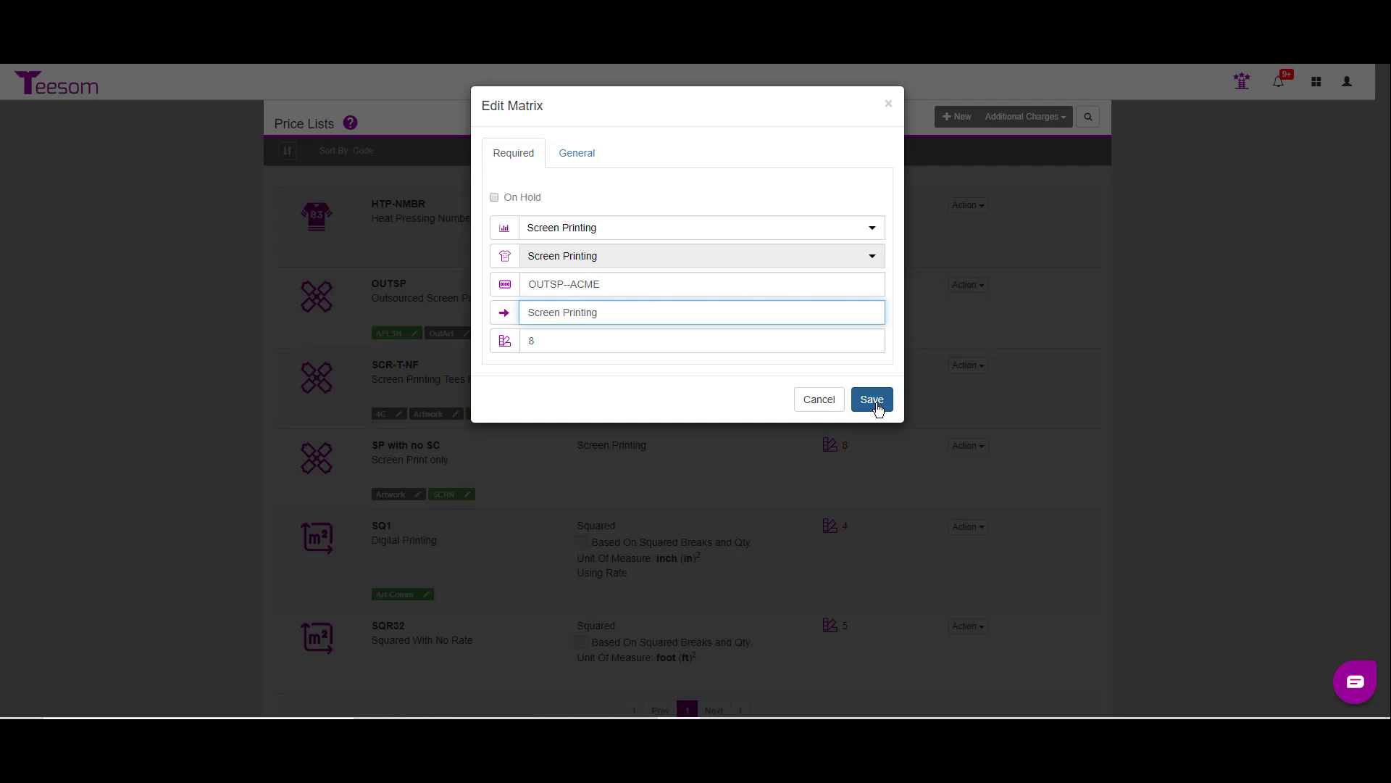
left_click(872, 399)
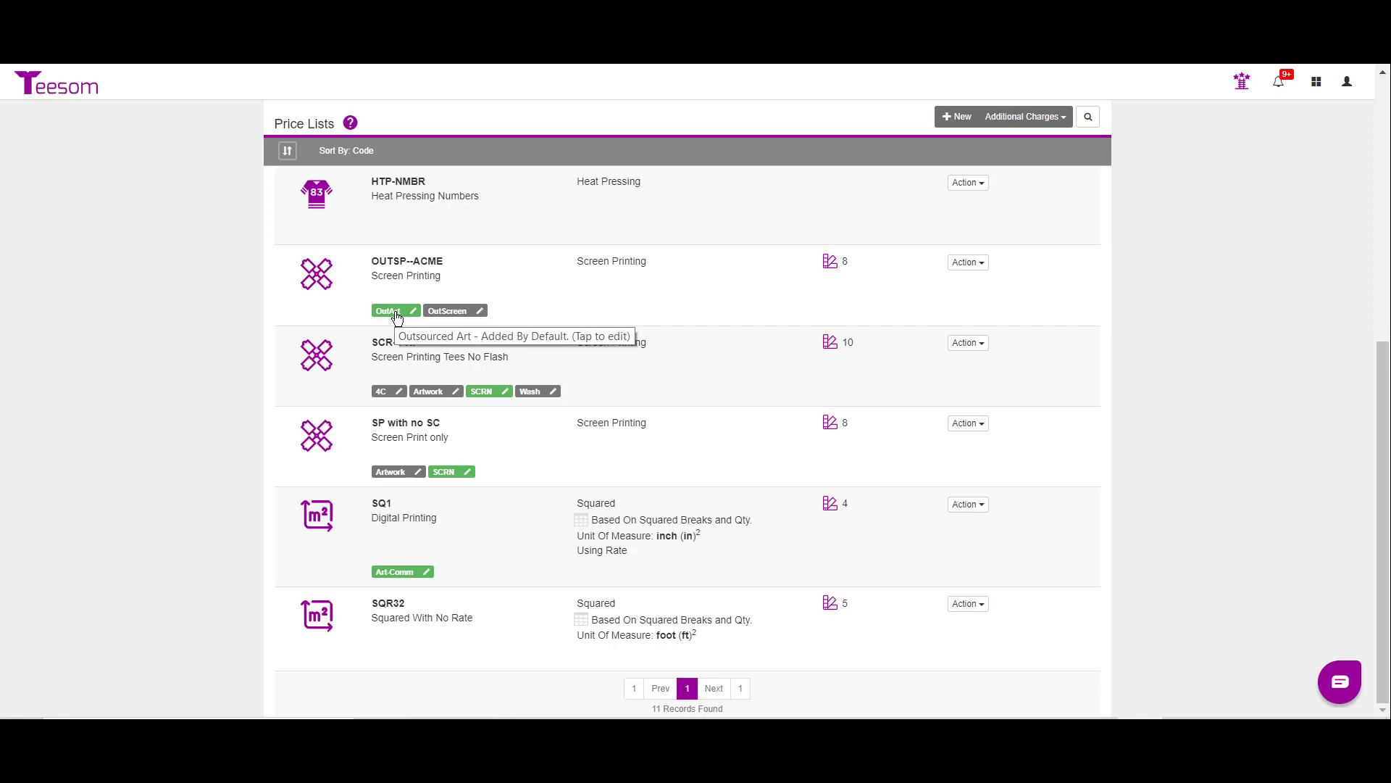
Step: Set the OutScreen charge on OUTSP--ACME to be added by default
left_click(479, 313)
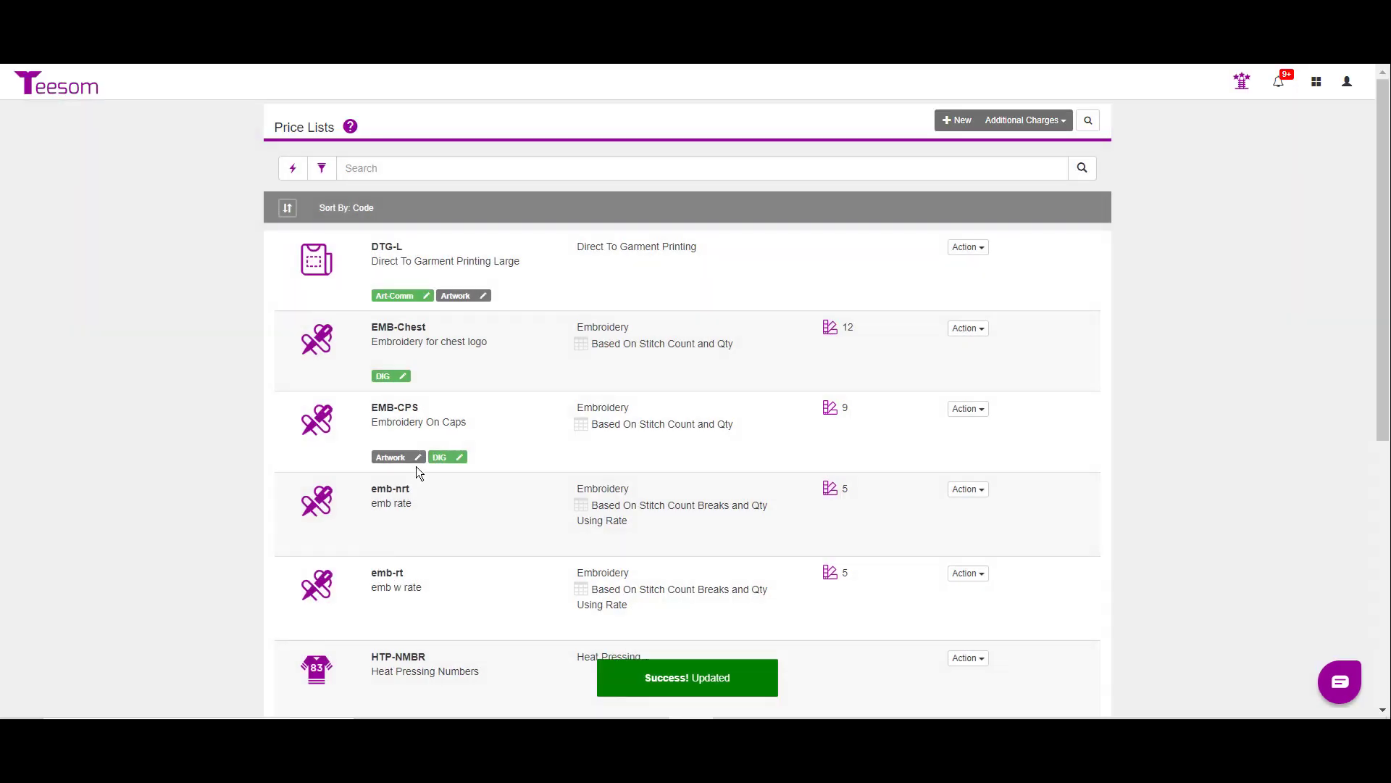
scroll(481, 507, "down", 5)
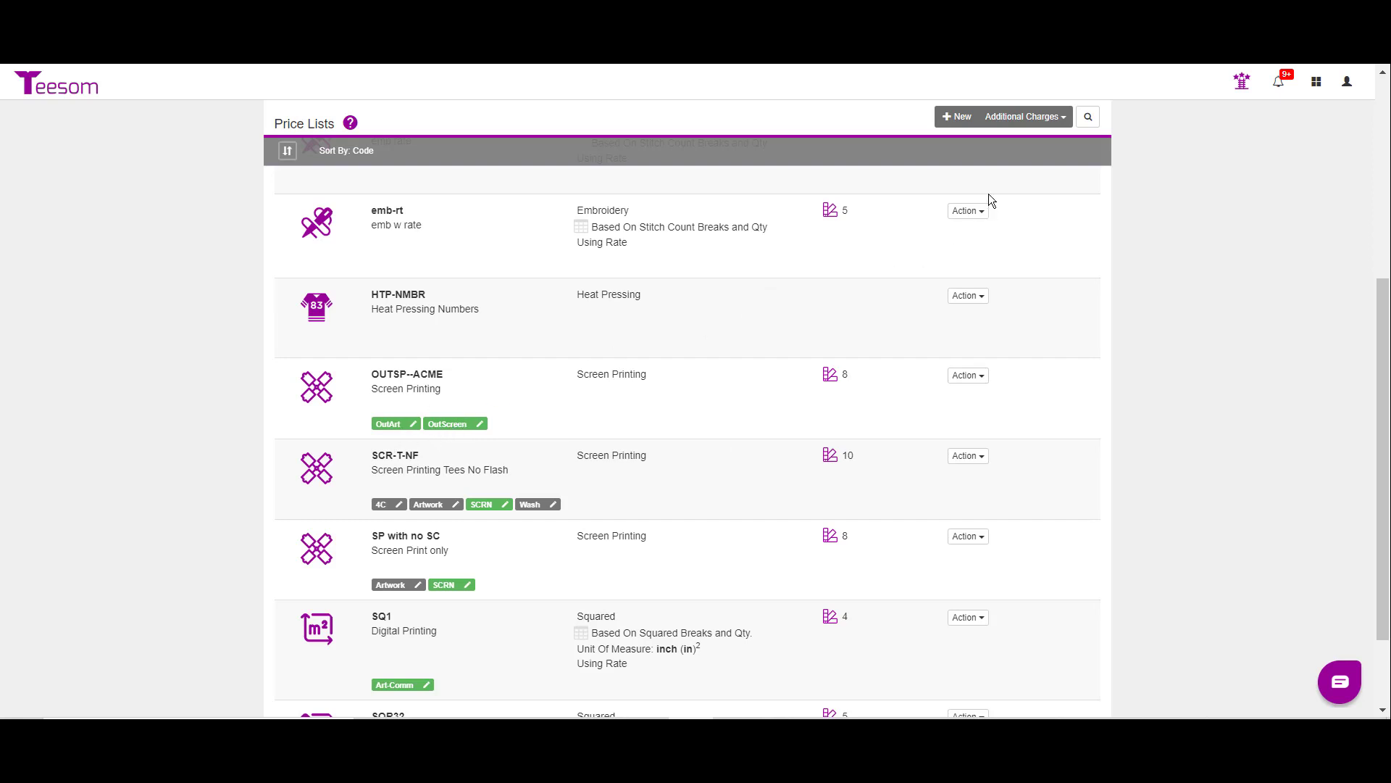
Step: Link the Artwork charge to the OUTSP--ACME price list, save, and return to the price lists
left_click(1020, 119)
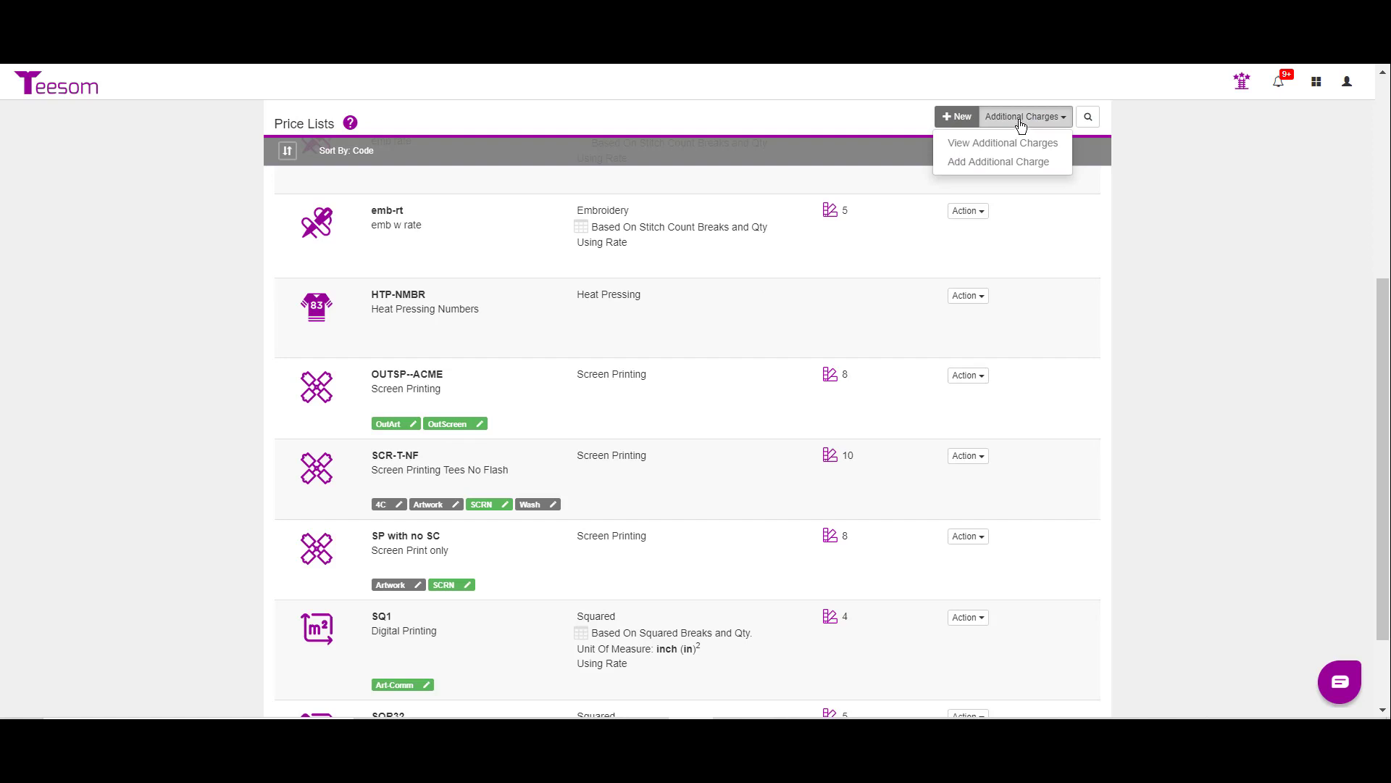
left_click(1016, 143)
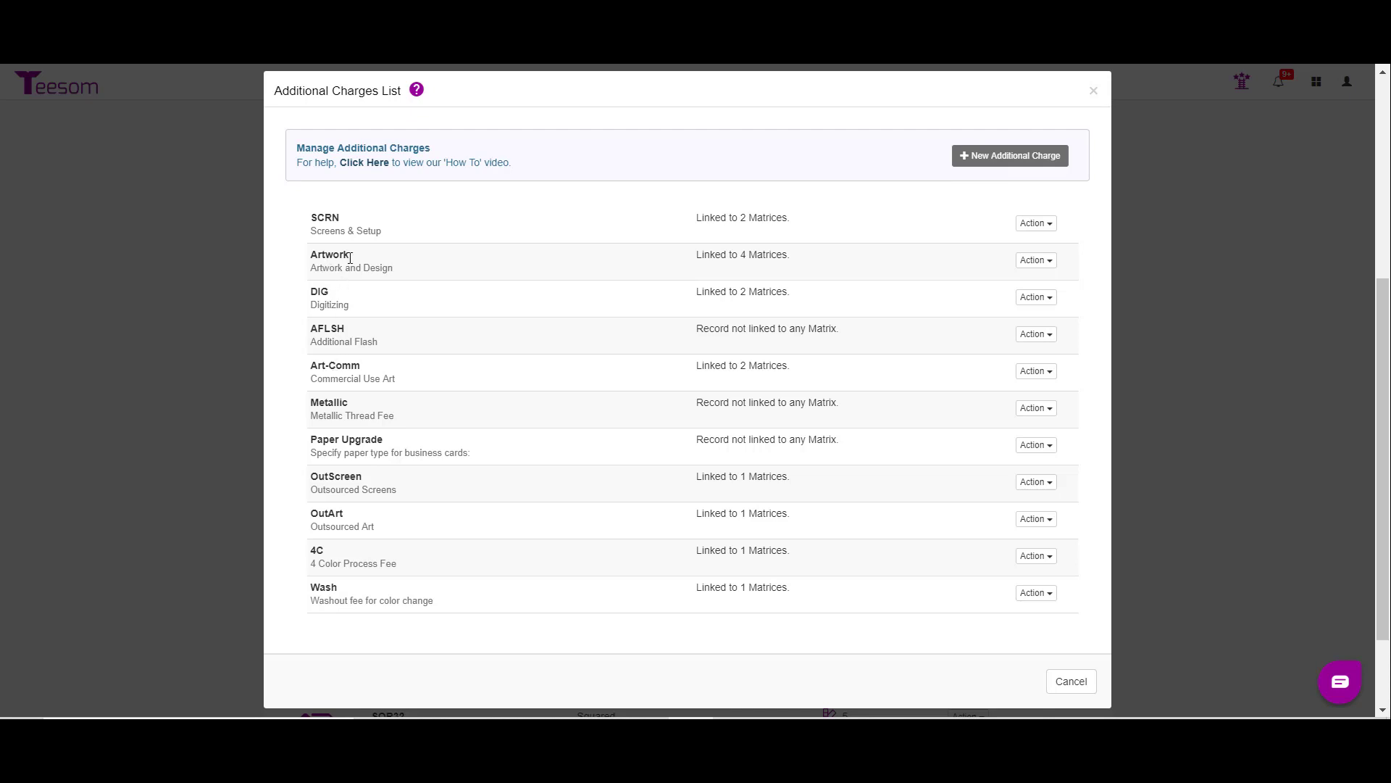
left_click(1031, 262)
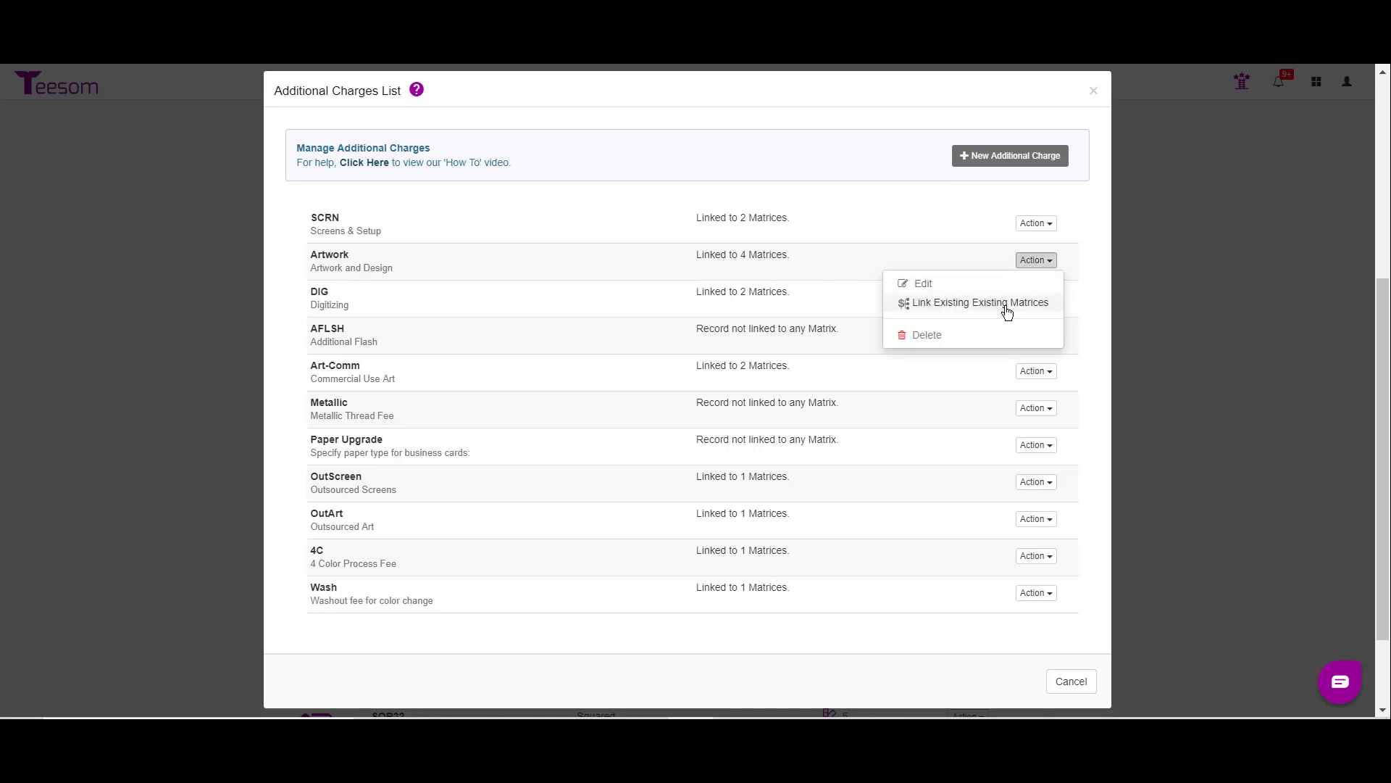
left_click(1006, 305)
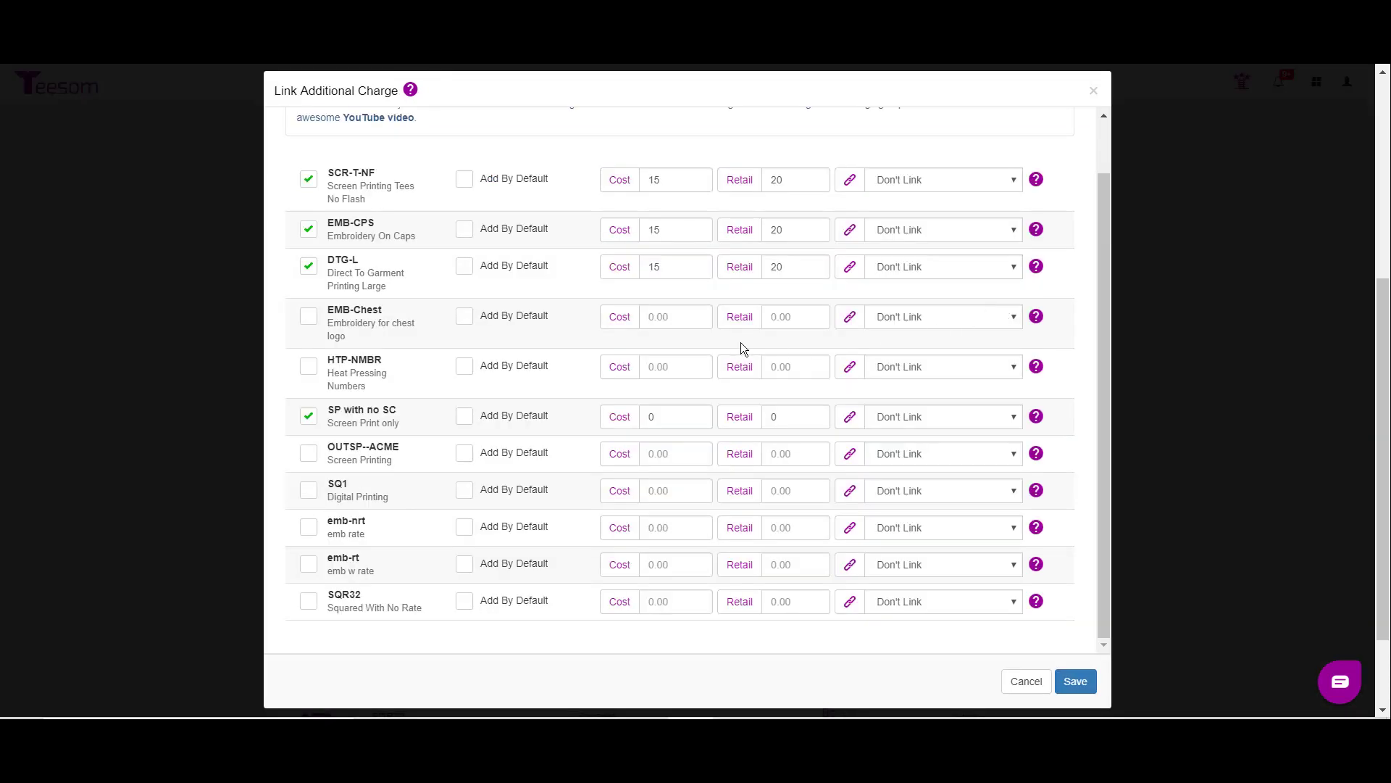
left_click(308, 454)
left_click(1077, 679)
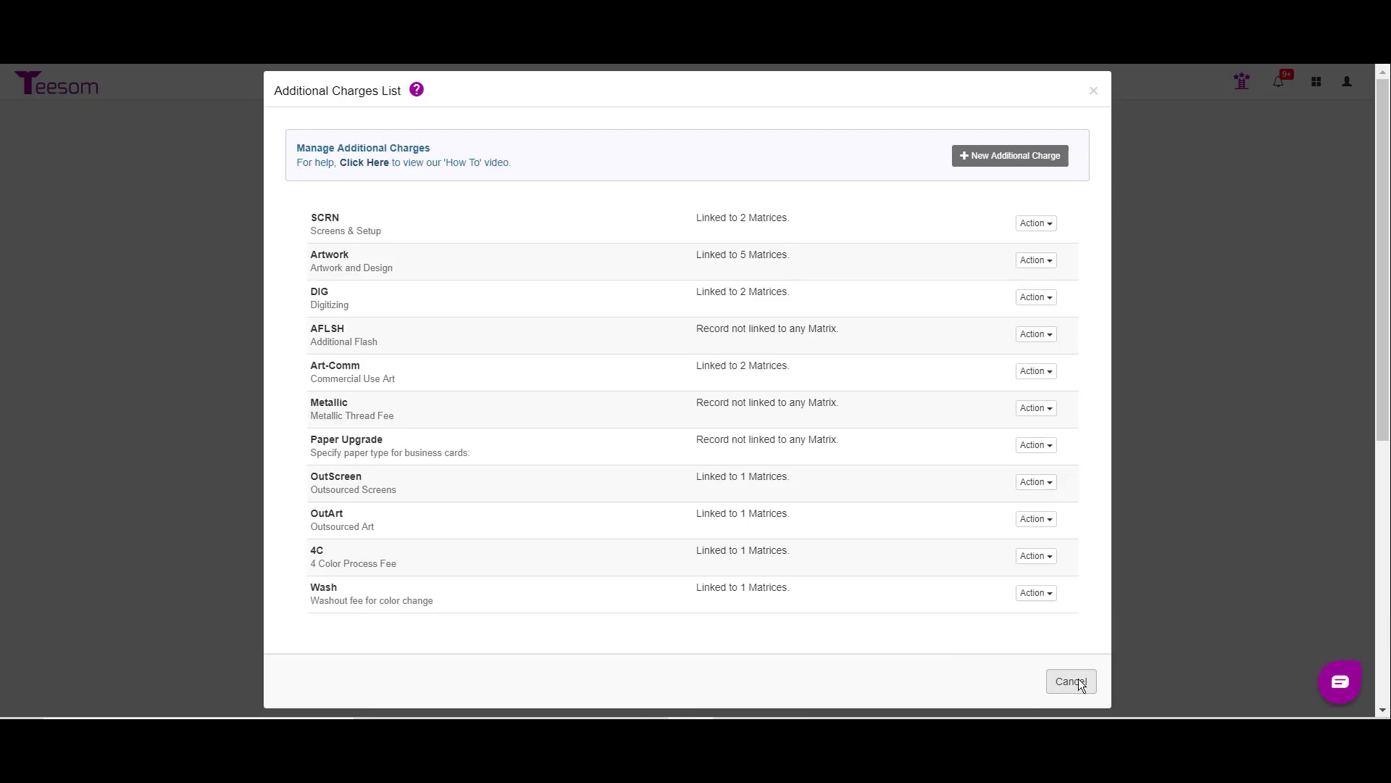
left_click(1077, 681)
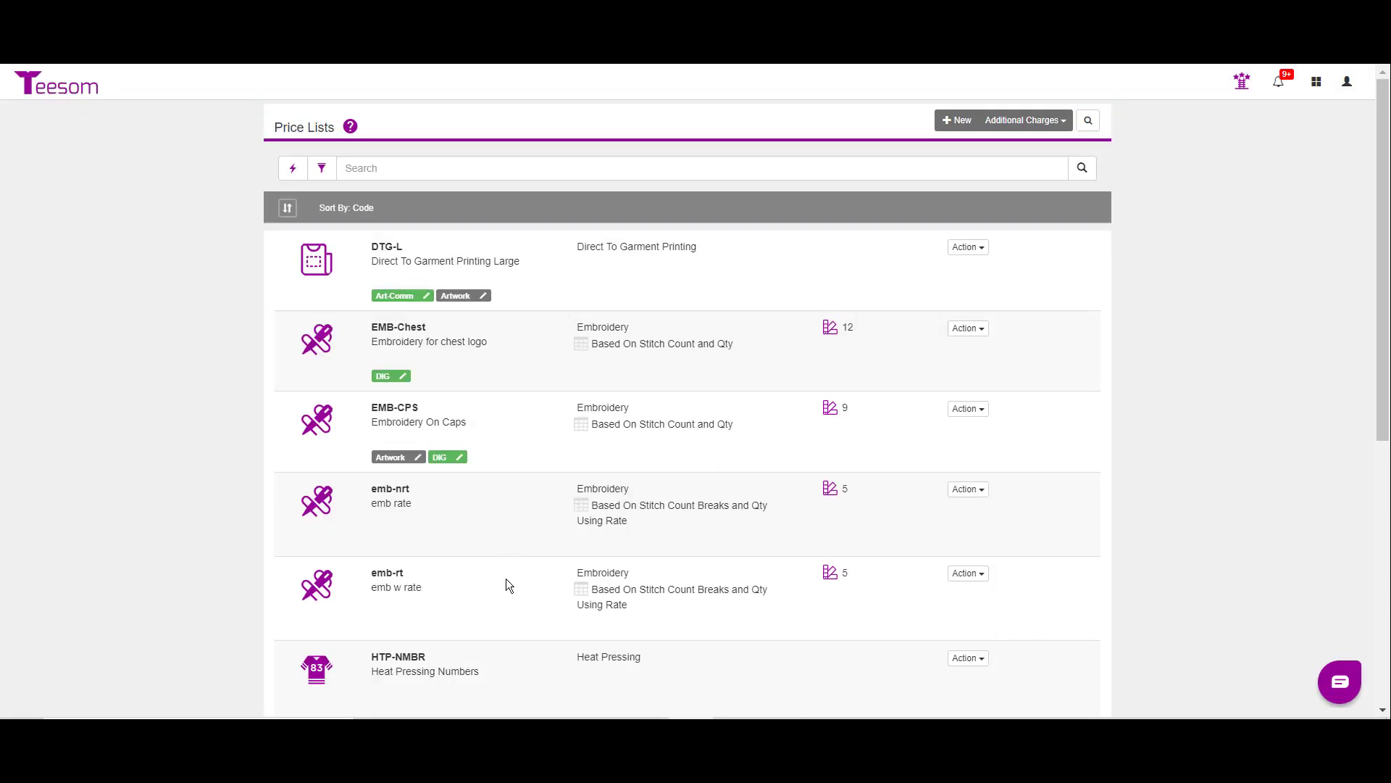
scroll(616, 548, "down", 6)
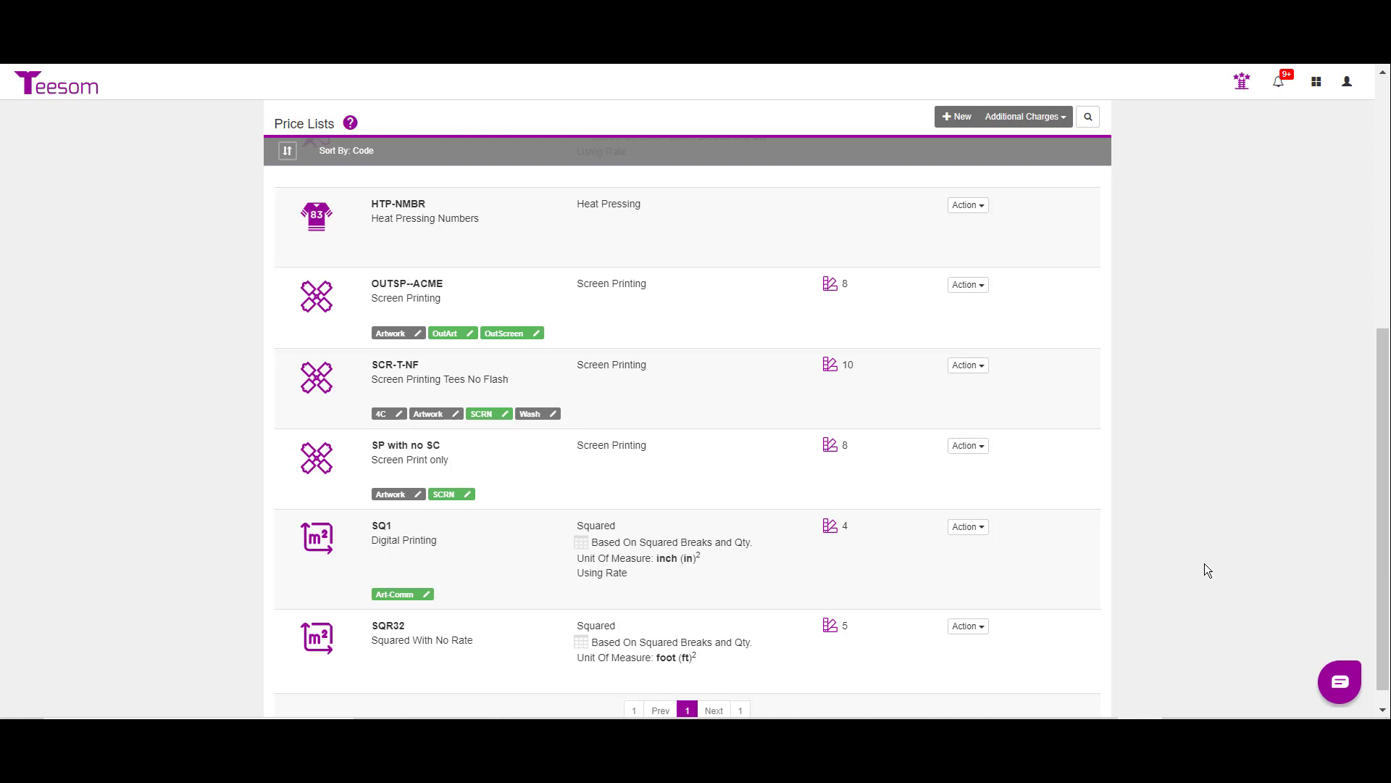
Step: Start a new price list with sales category and type Screen Printing, and set its code to ContSP
left_click(956, 117)
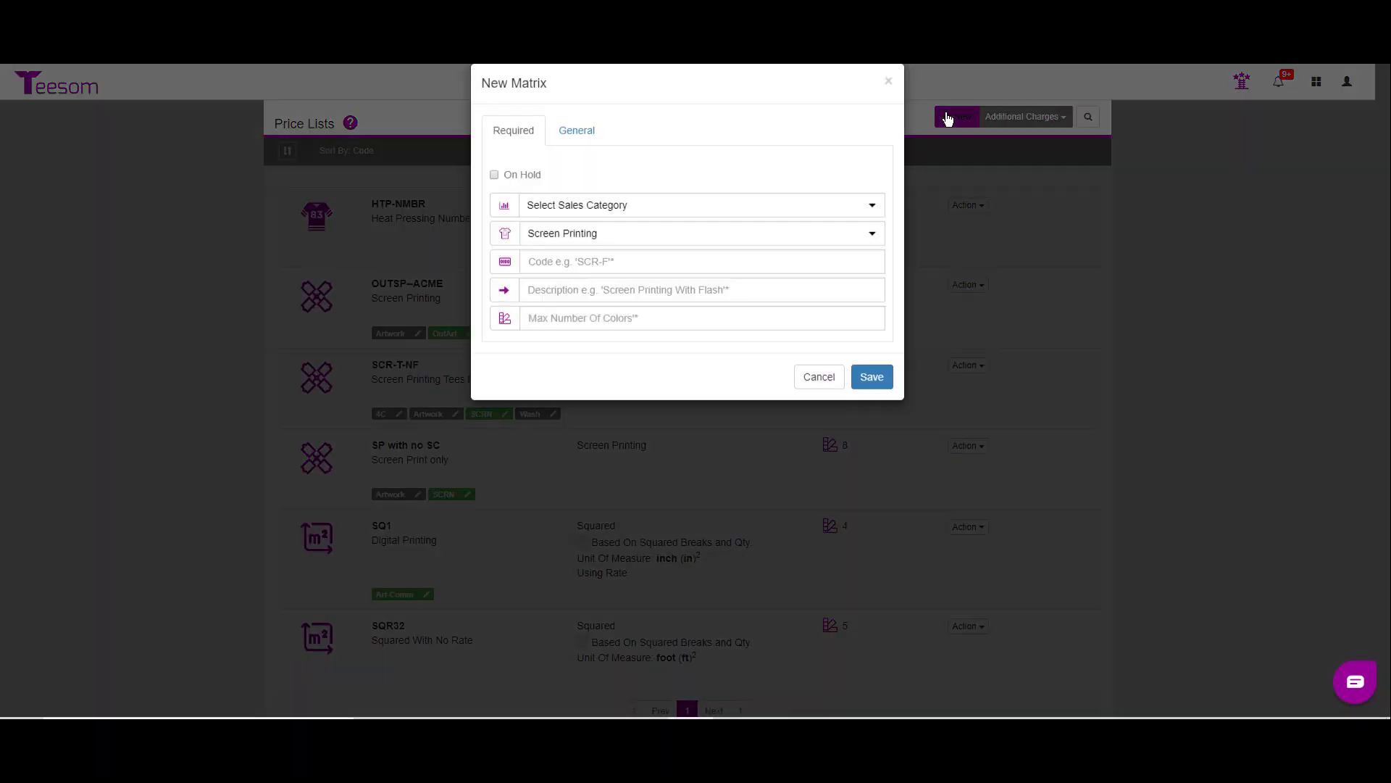
left_click(543, 227)
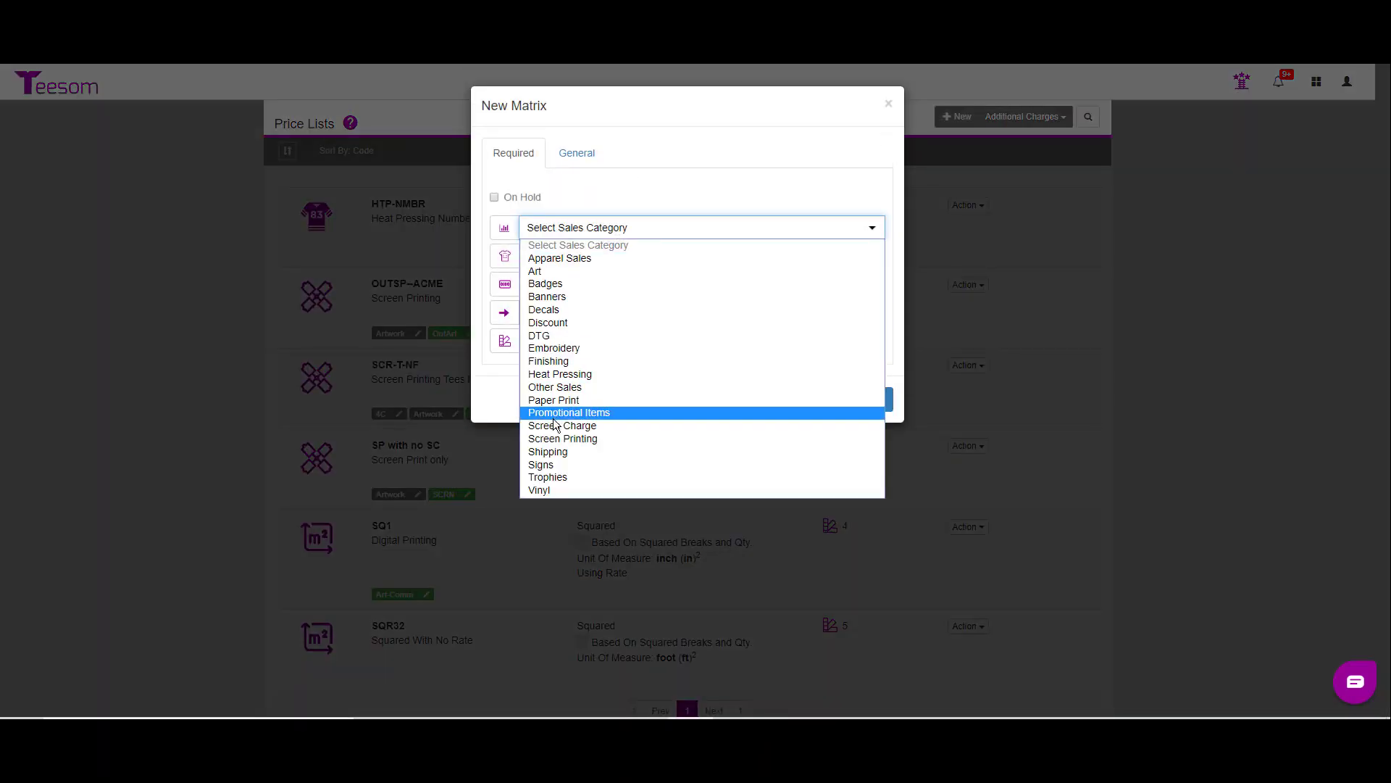
left_click(560, 439)
left_click(563, 254)
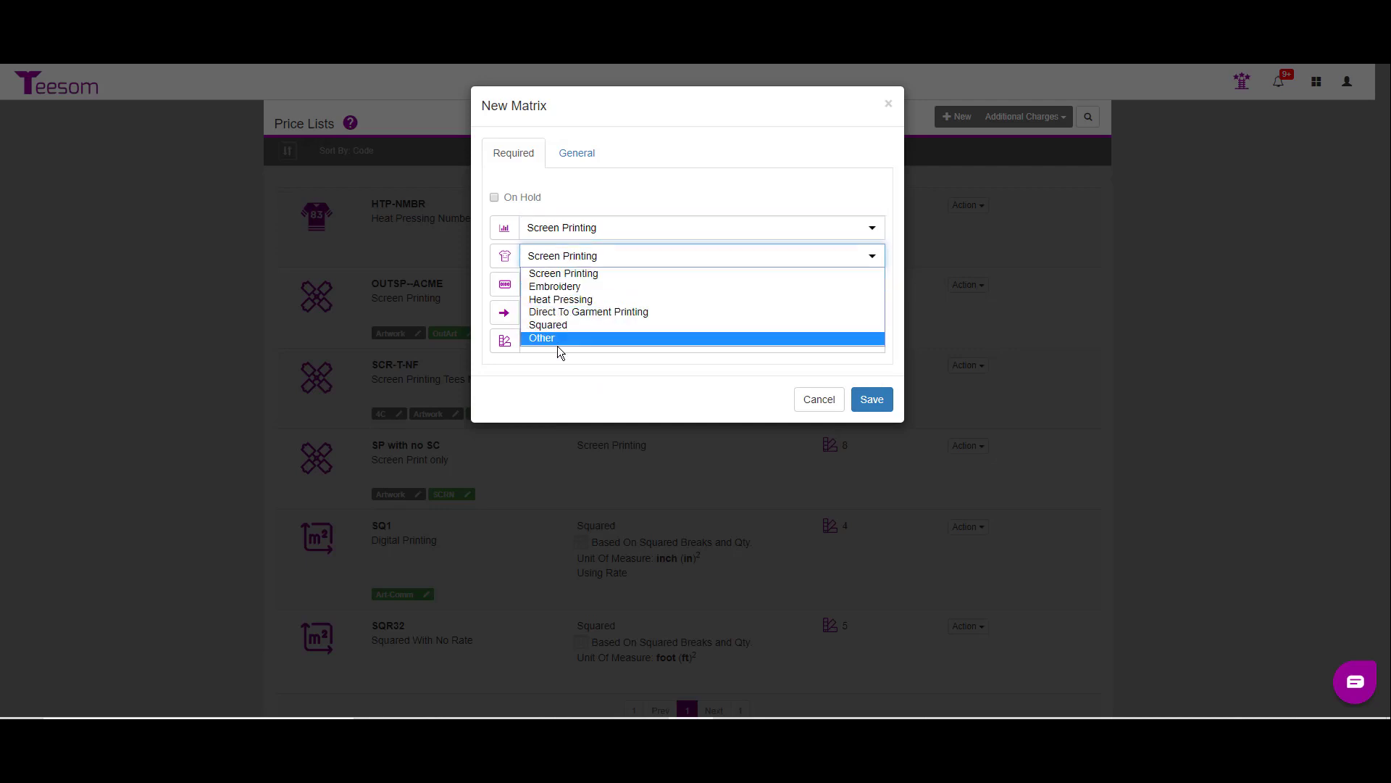
left_click(584, 274)
left_click(575, 284)
type("Cont")
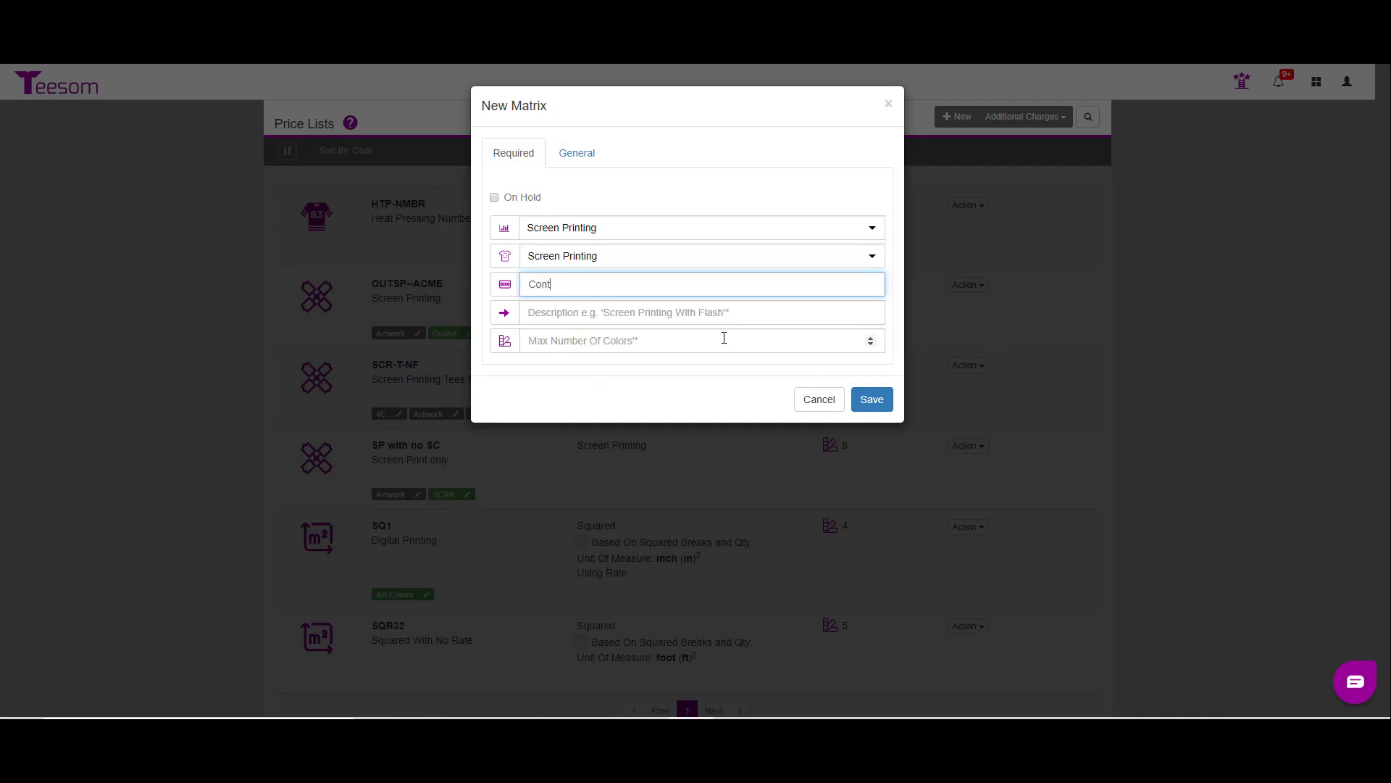
type("SP")
key("Tab")
Step: Describe the price list as Contract Screen Printing with a maximum of 8 colors, check its outsourcing option, and save it
type("C")
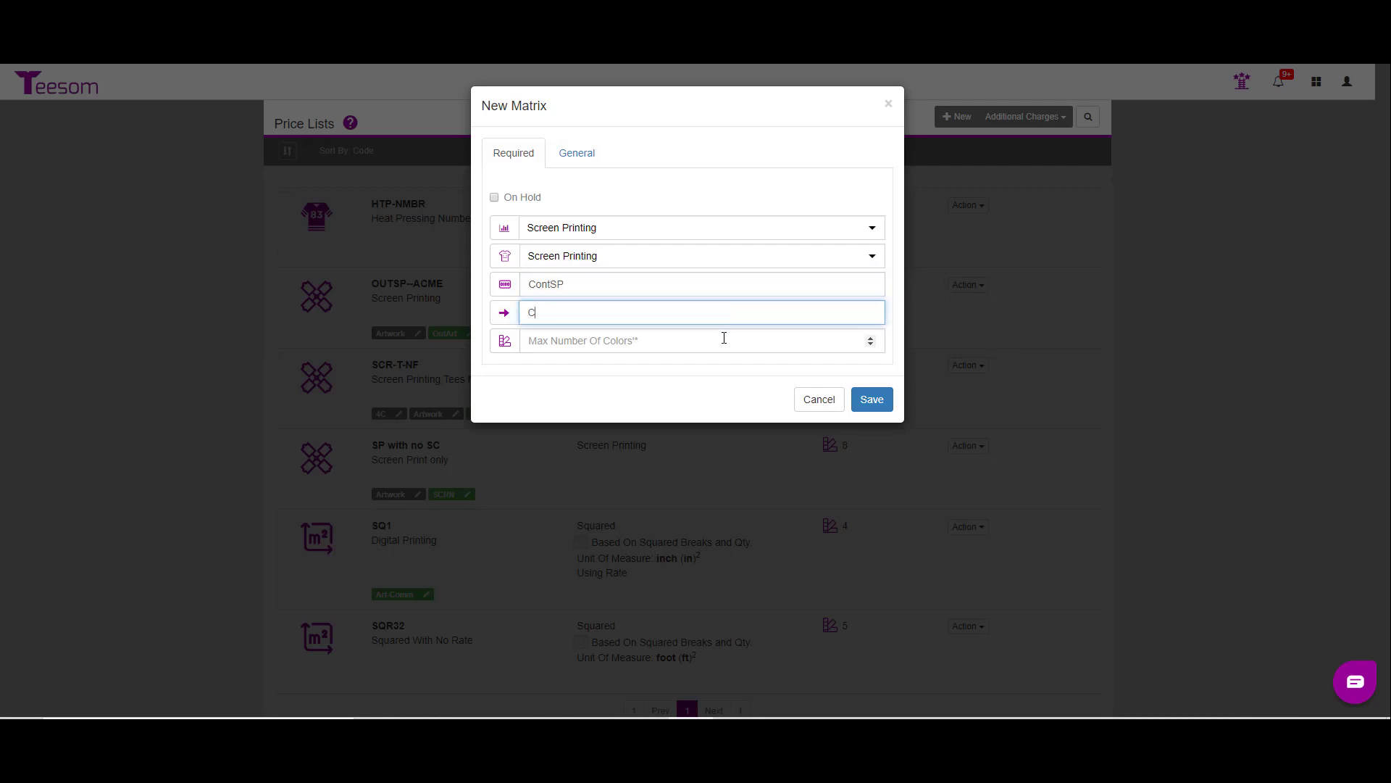
type("ontract Screen Printing")
key("Tab")
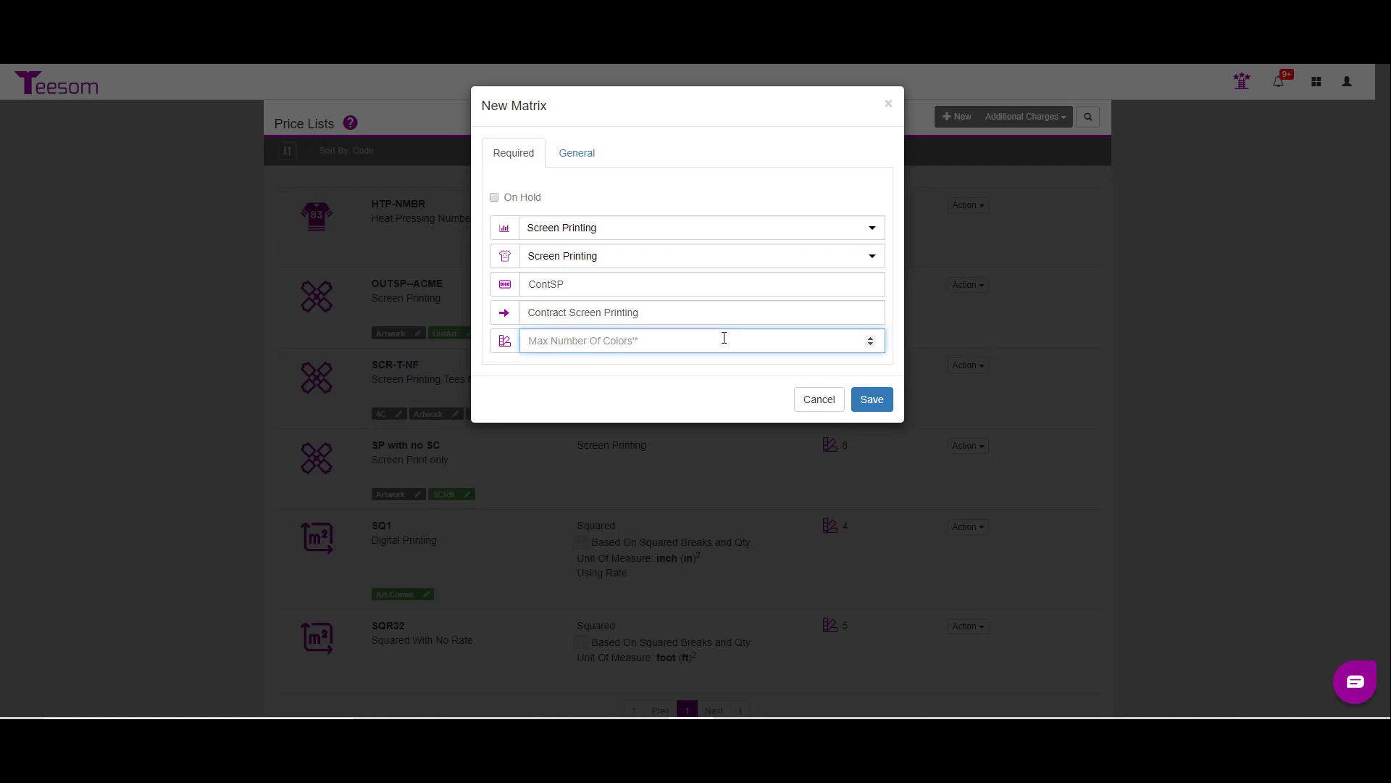
type("8")
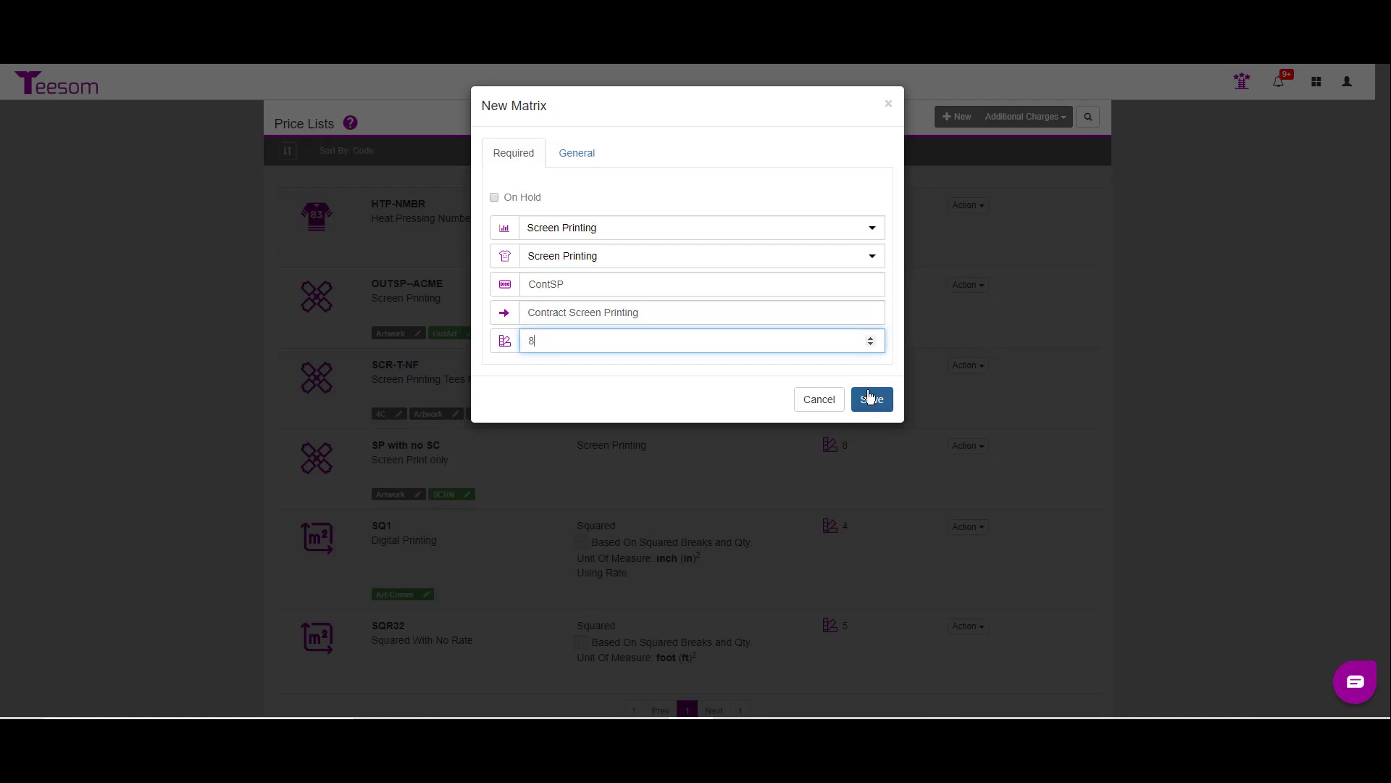
left_click(581, 151)
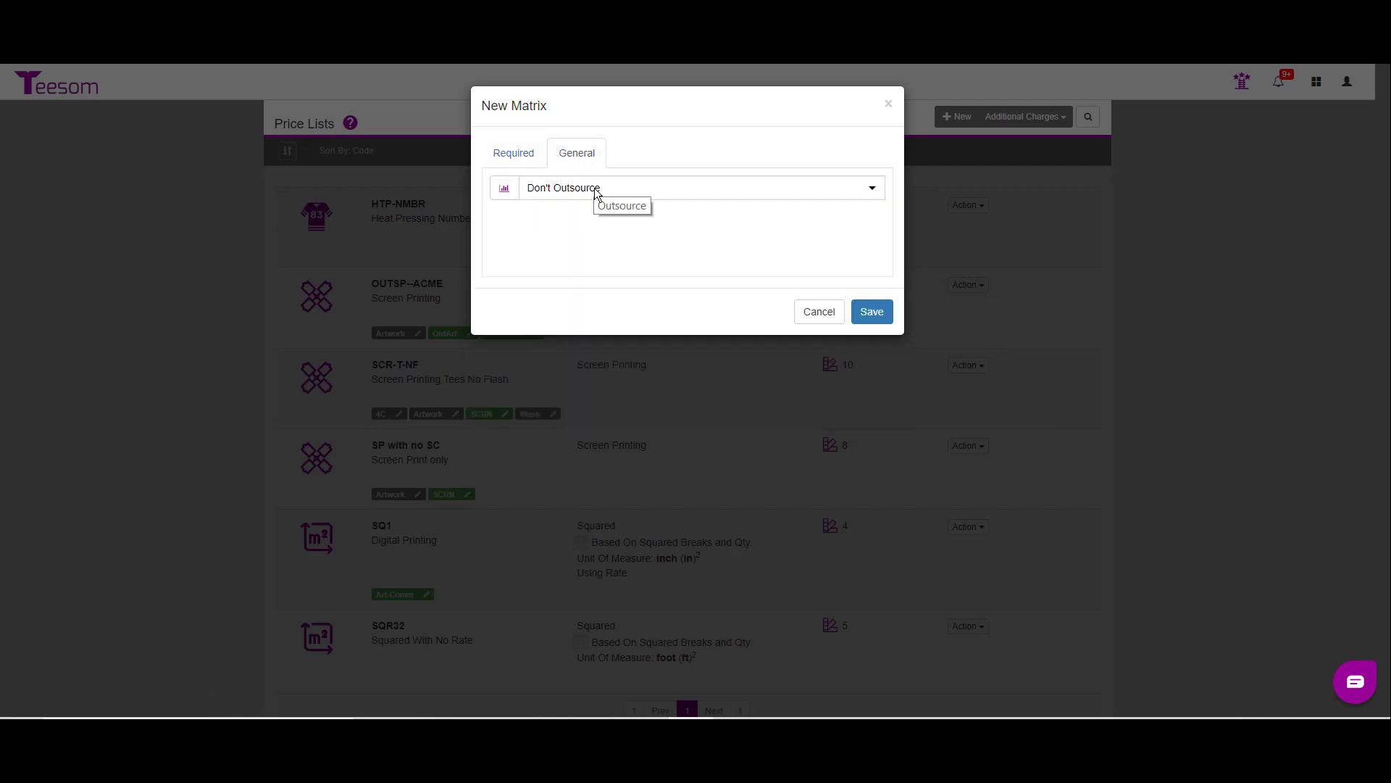
left_click(529, 144)
left_click(872, 397)
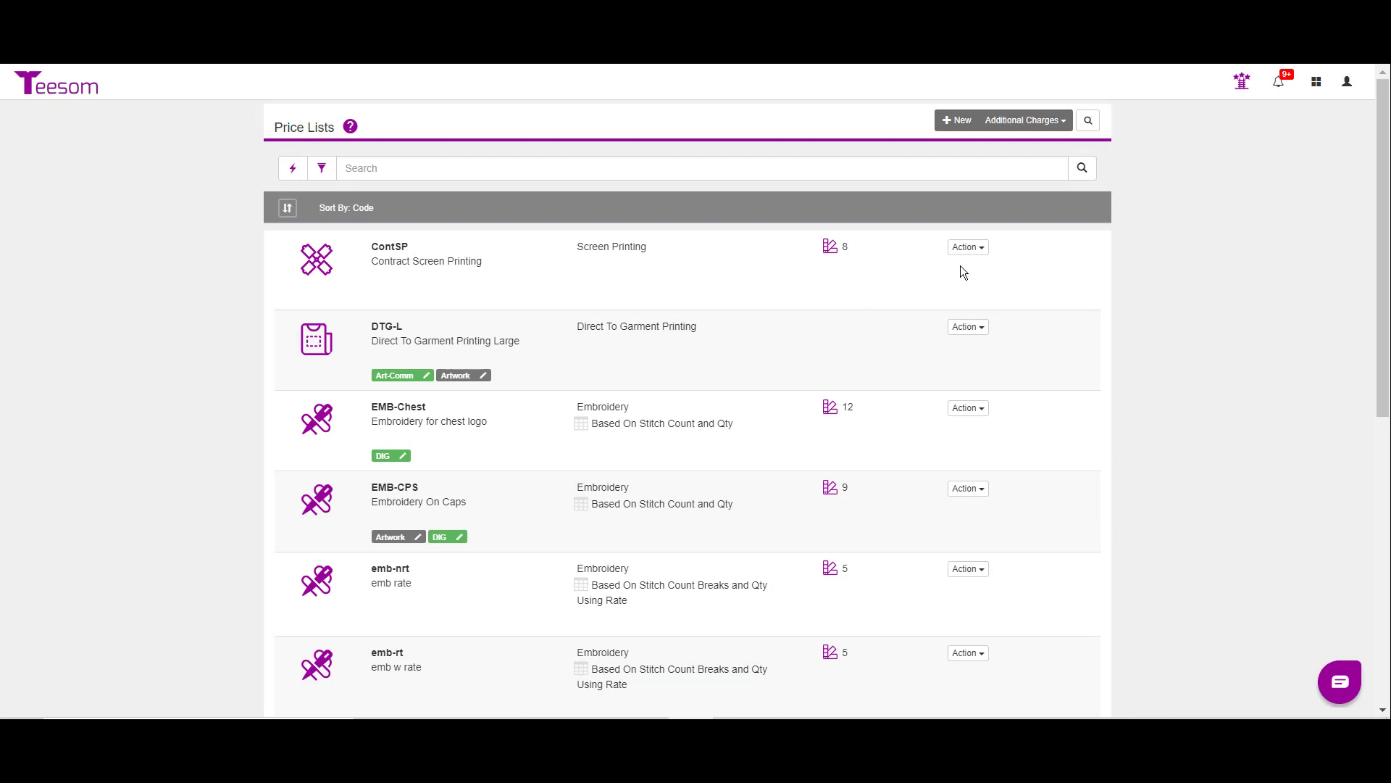
Step: Fill the retail prices of ContSP by copying them from the SCR-T-NF price list
left_click(968, 248)
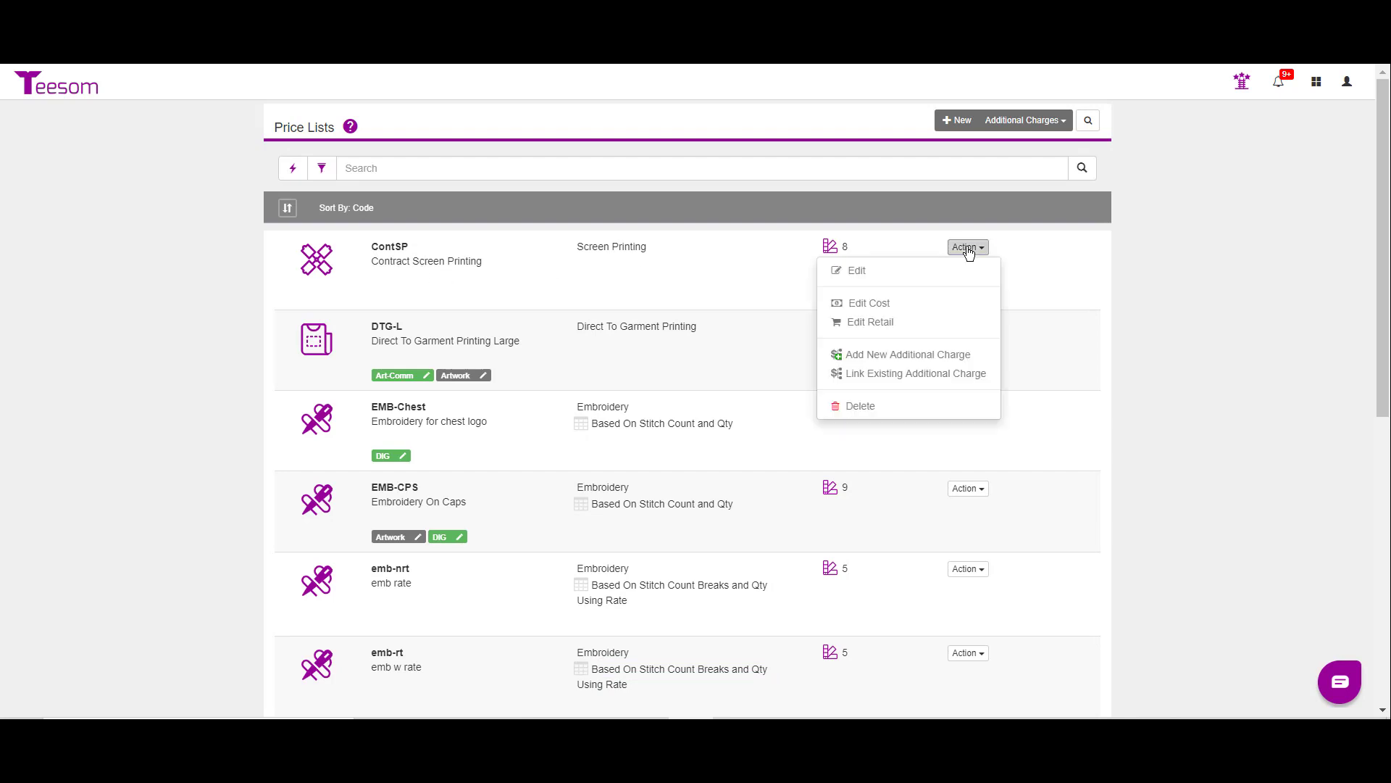
left_click(885, 323)
left_click(1029, 152)
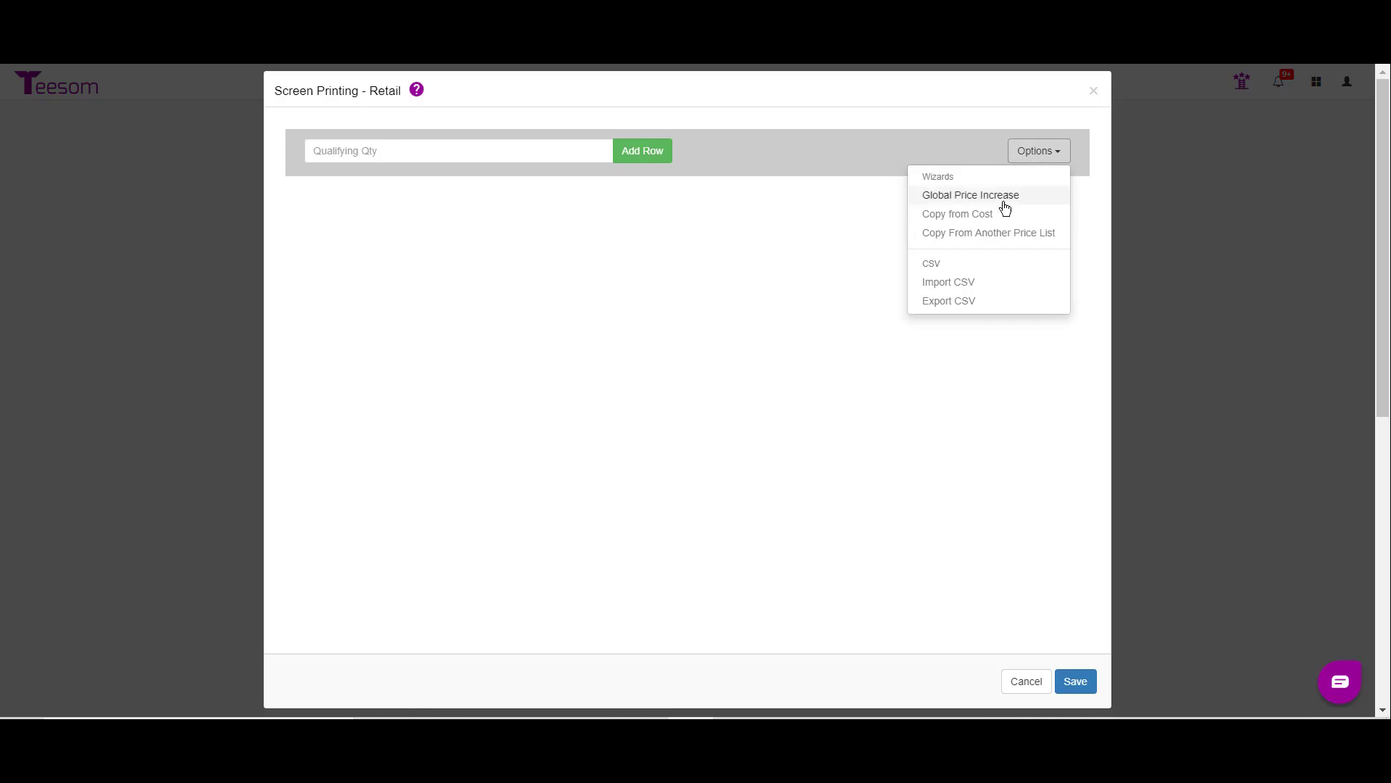
left_click(993, 232)
left_click(616, 150)
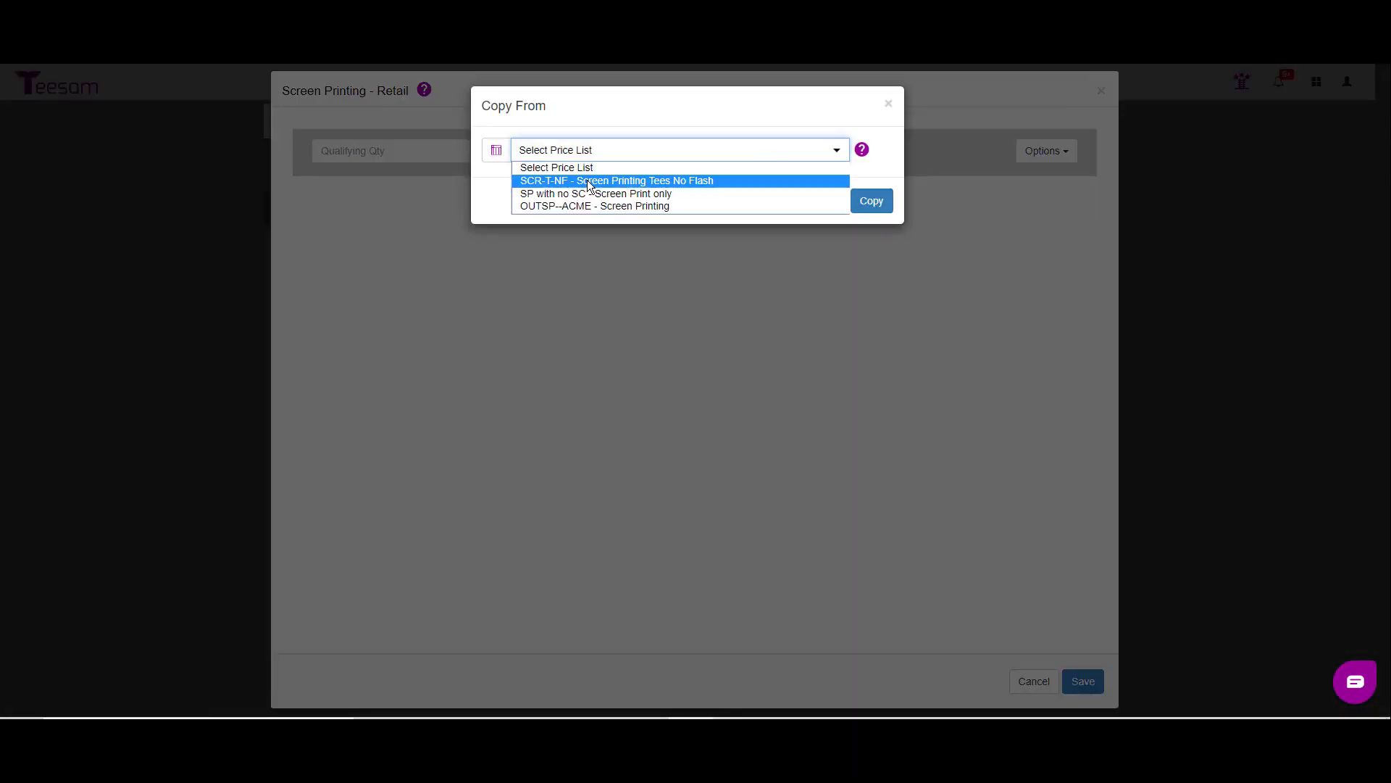
left_click(589, 187)
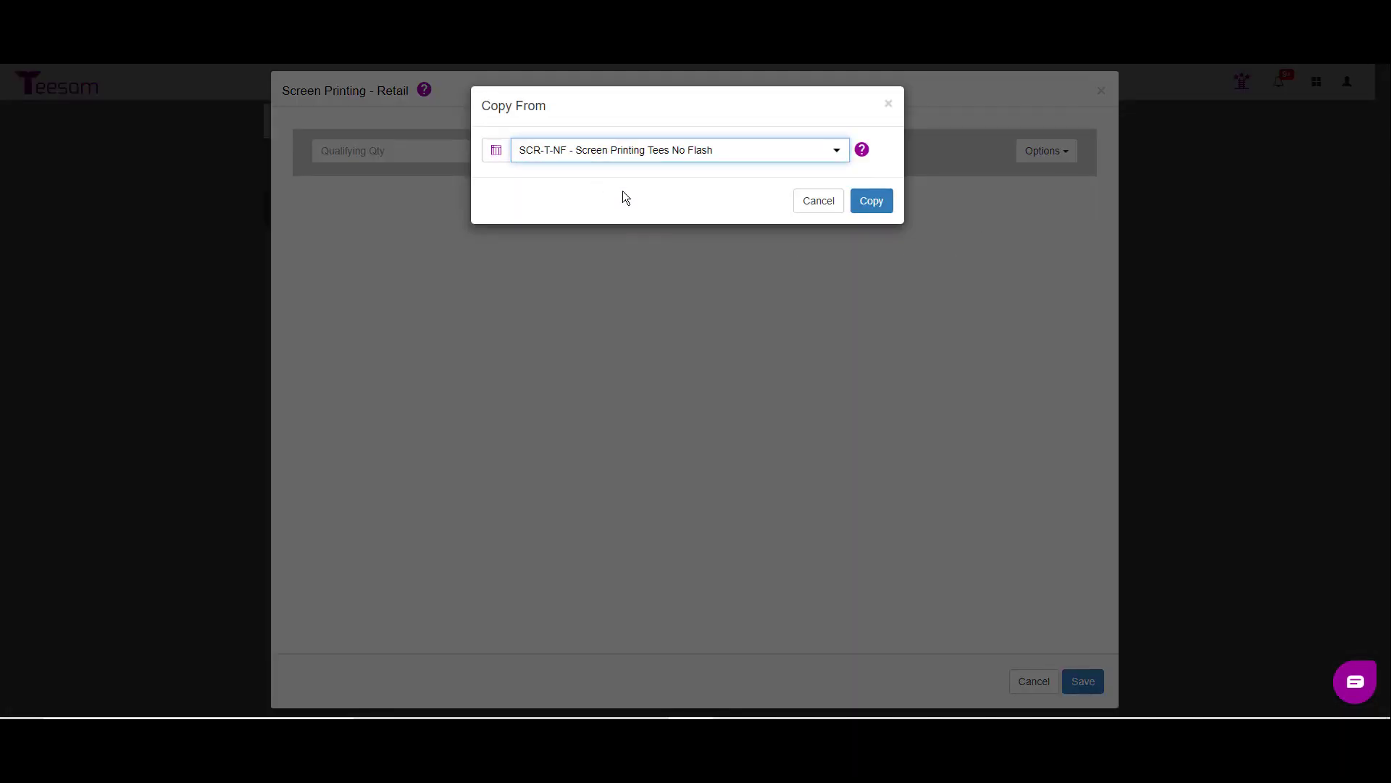
left_click(876, 207)
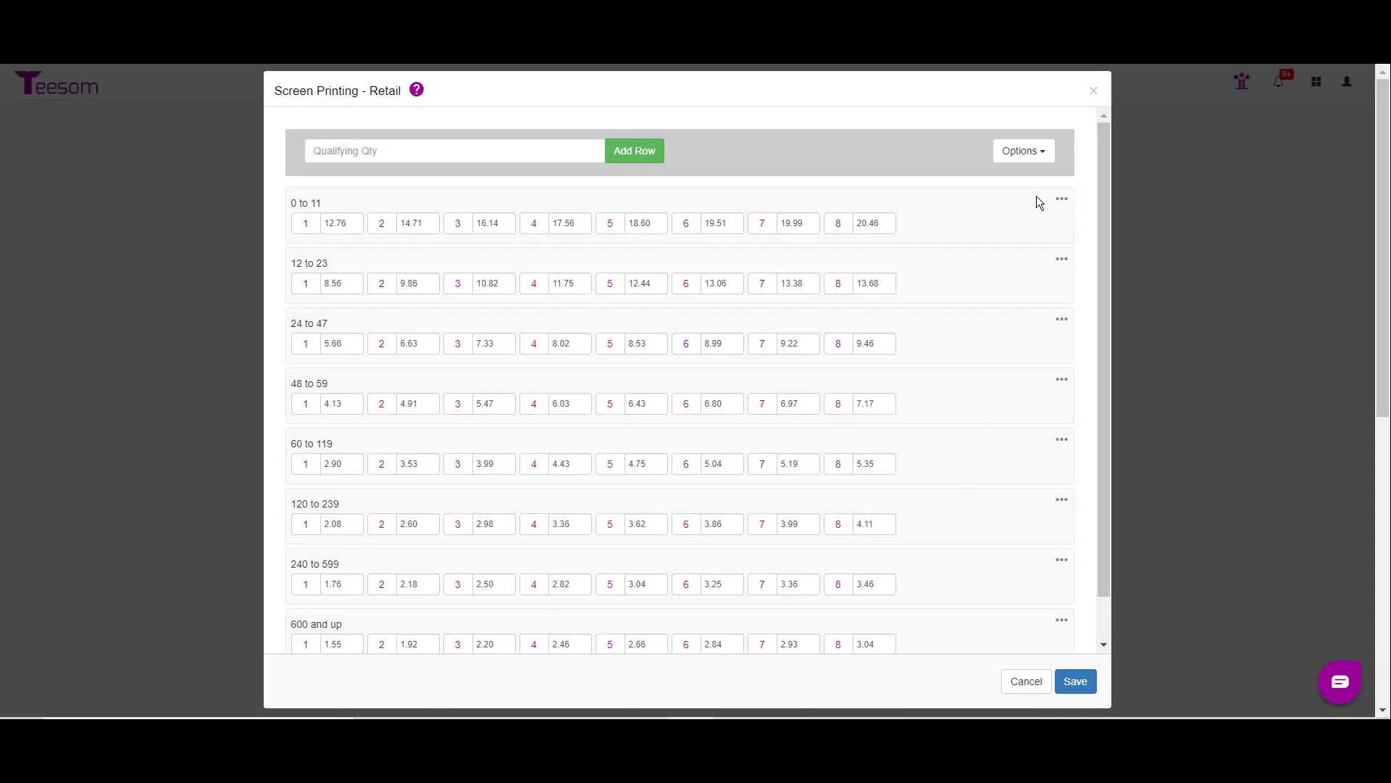
Step: Apply a global markup of -50% to the ContSP retail prices and save them
left_click(1037, 150)
left_click(997, 197)
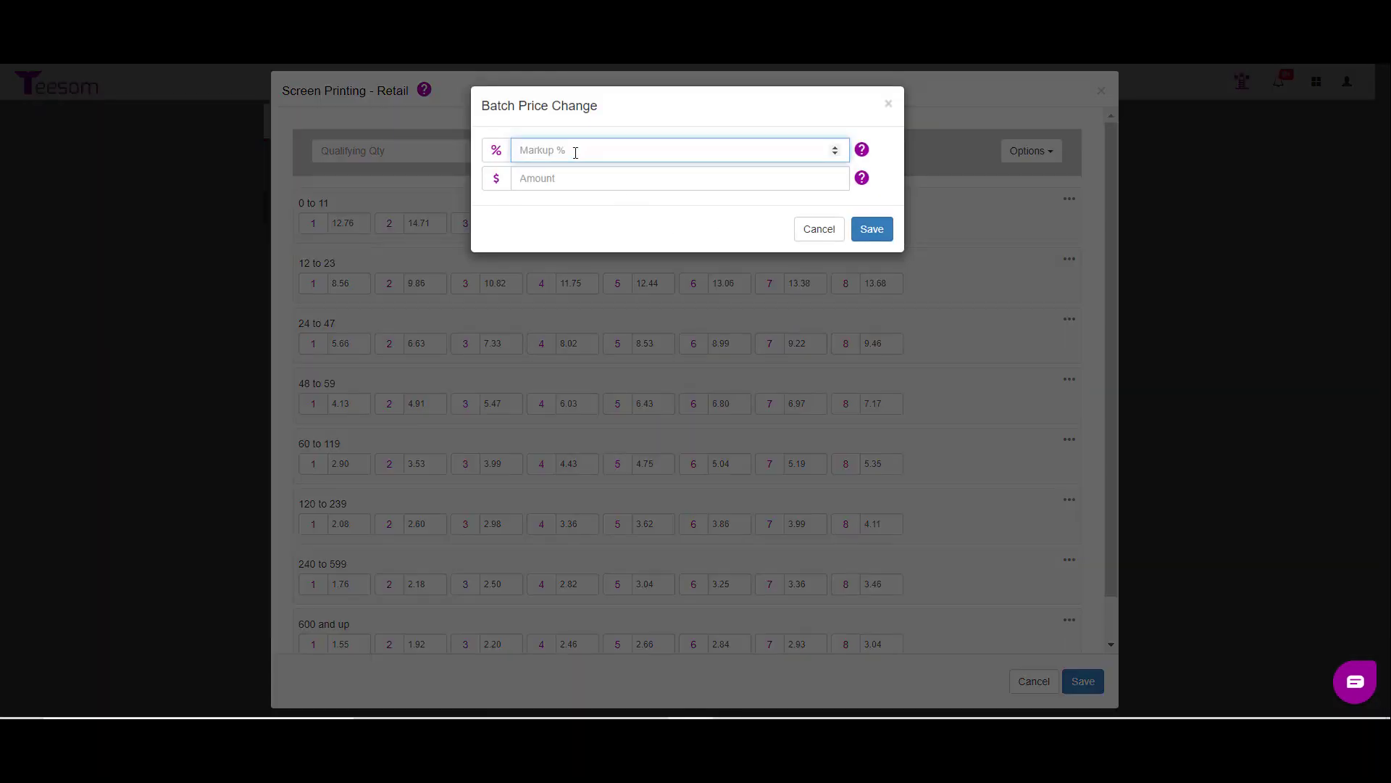
type("-50")
left_click(886, 238)
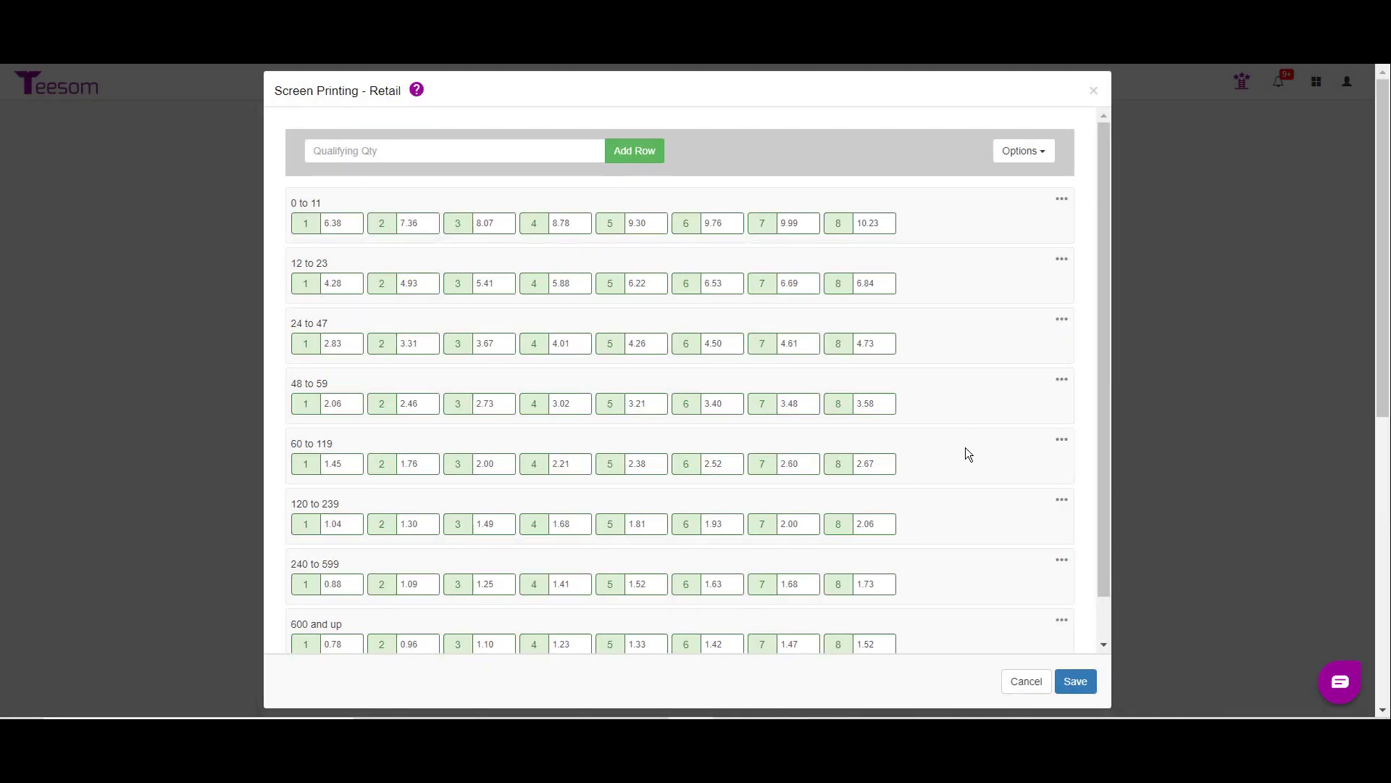
left_click(1076, 681)
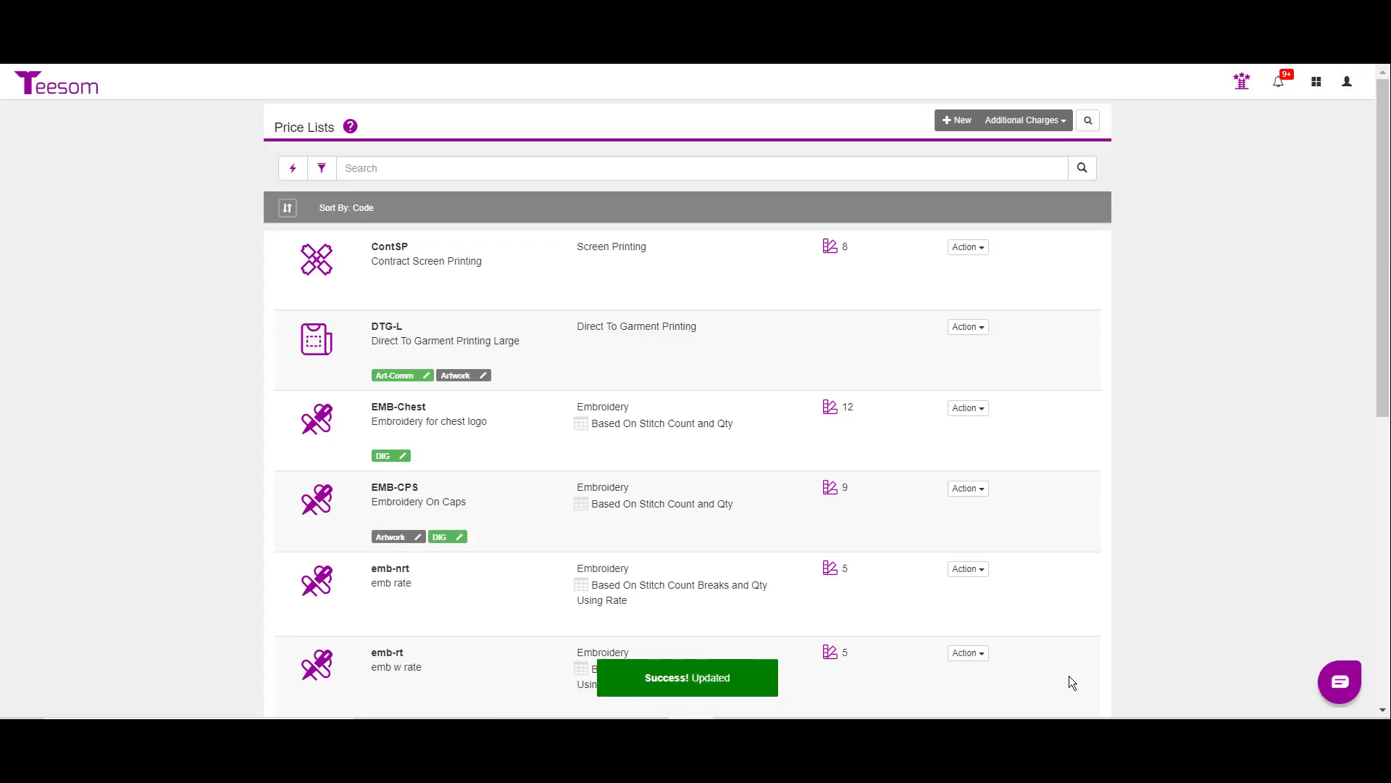
Step: Fill the ContSP cost table by copying its retail prices
left_click(968, 247)
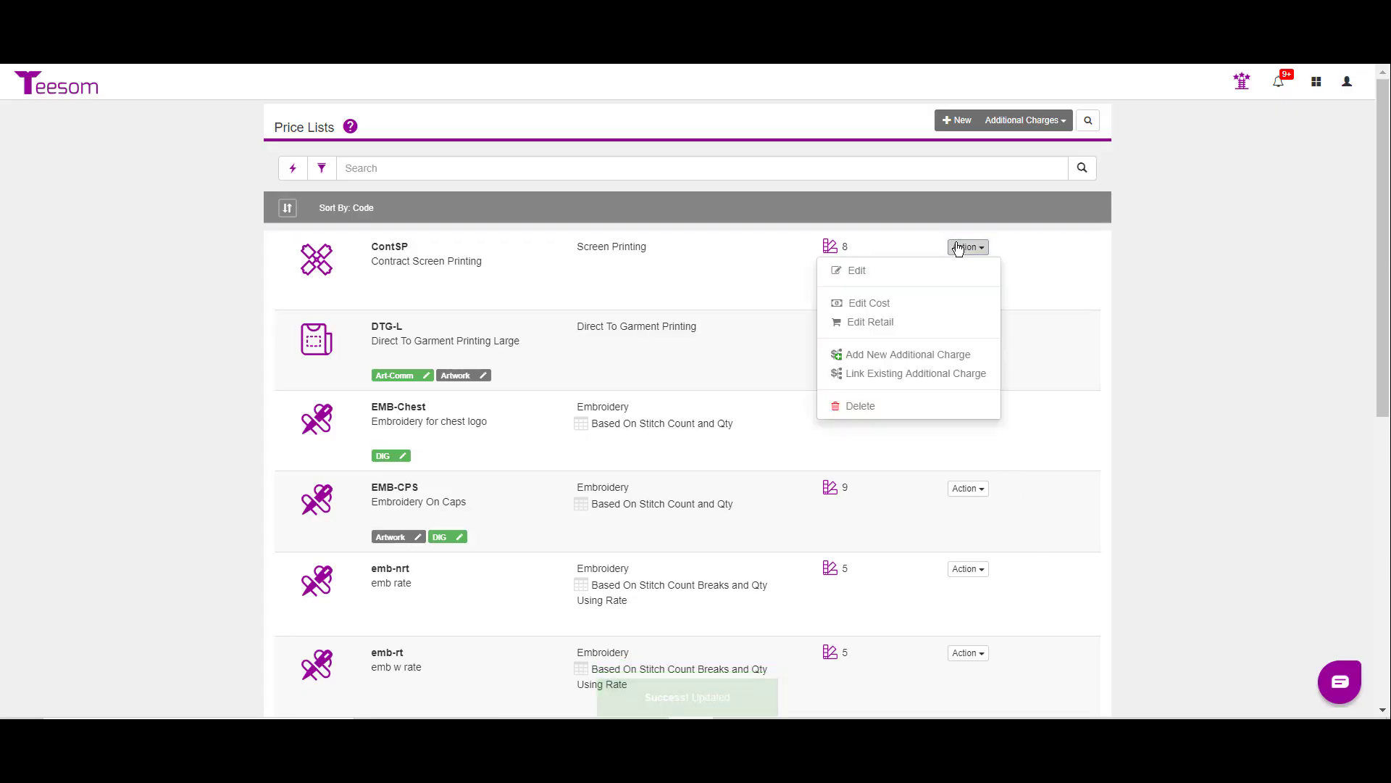
left_click(916, 304)
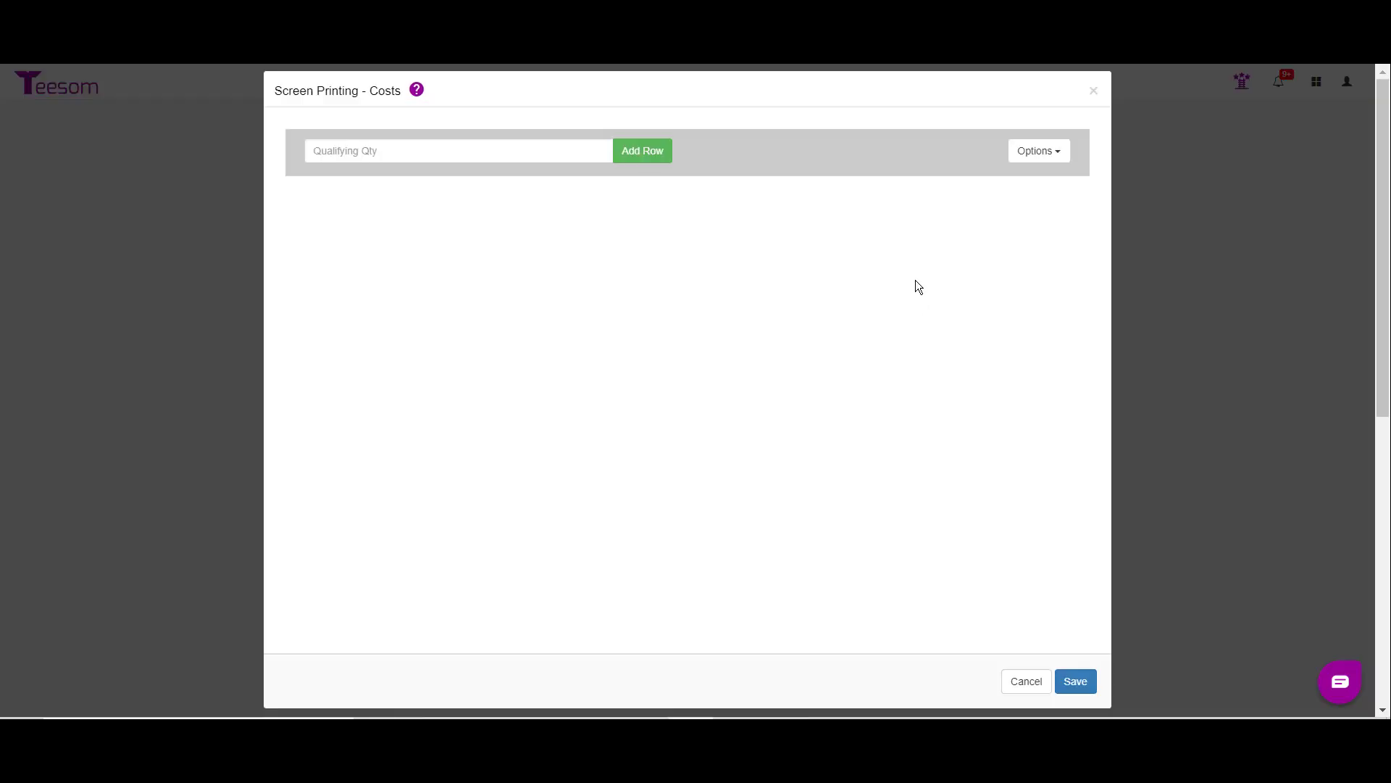
left_click(1046, 154)
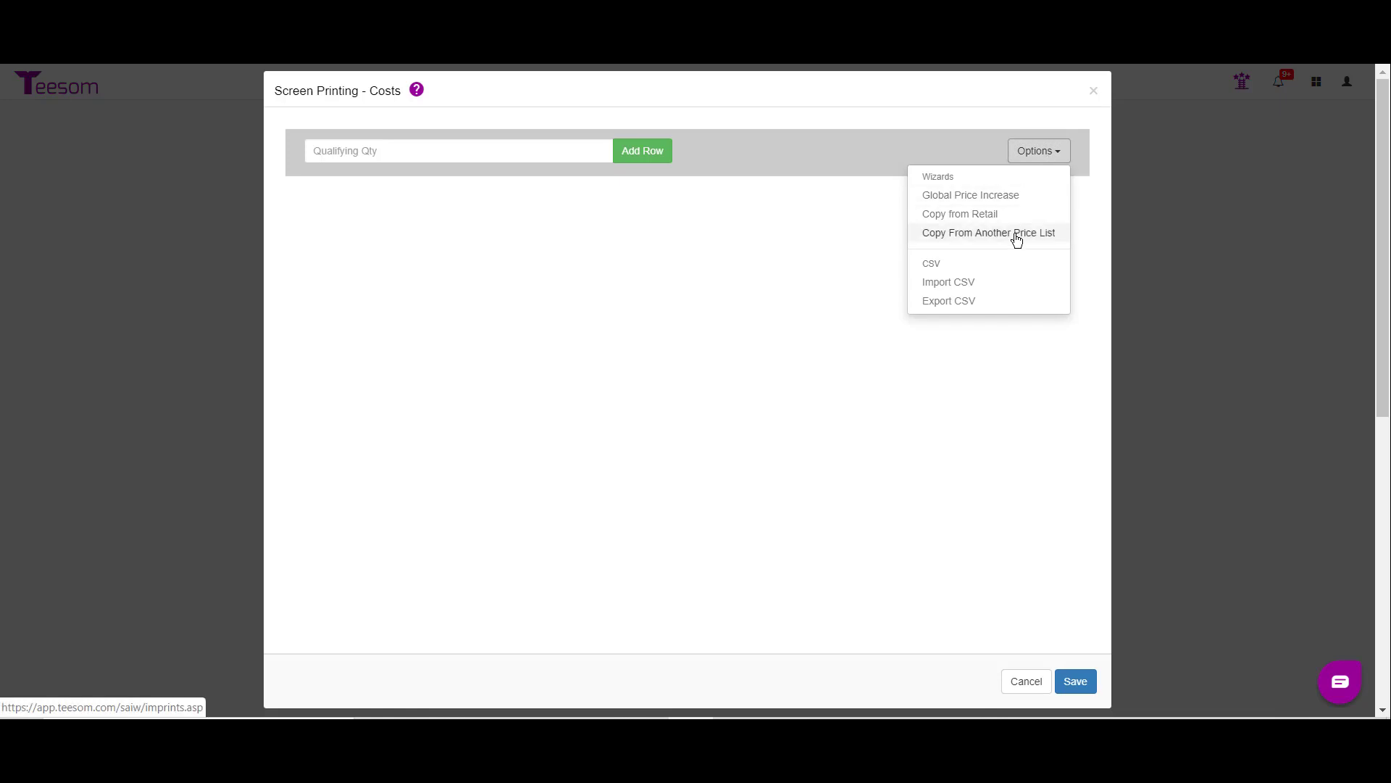
left_click(985, 214)
Step: Apply a global markup of -25% to the ContSP costs and save them
left_click(950, 195)
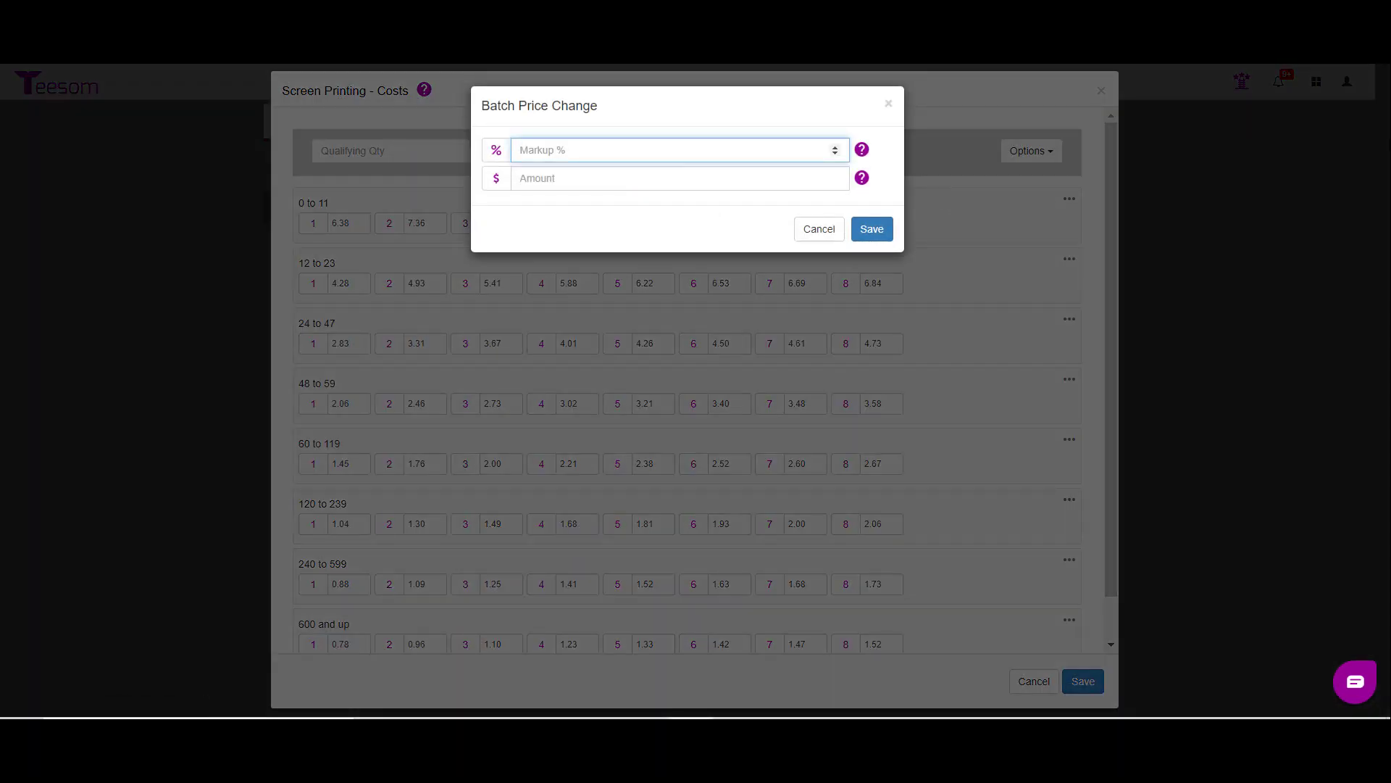
type("-25")
left_click(872, 229)
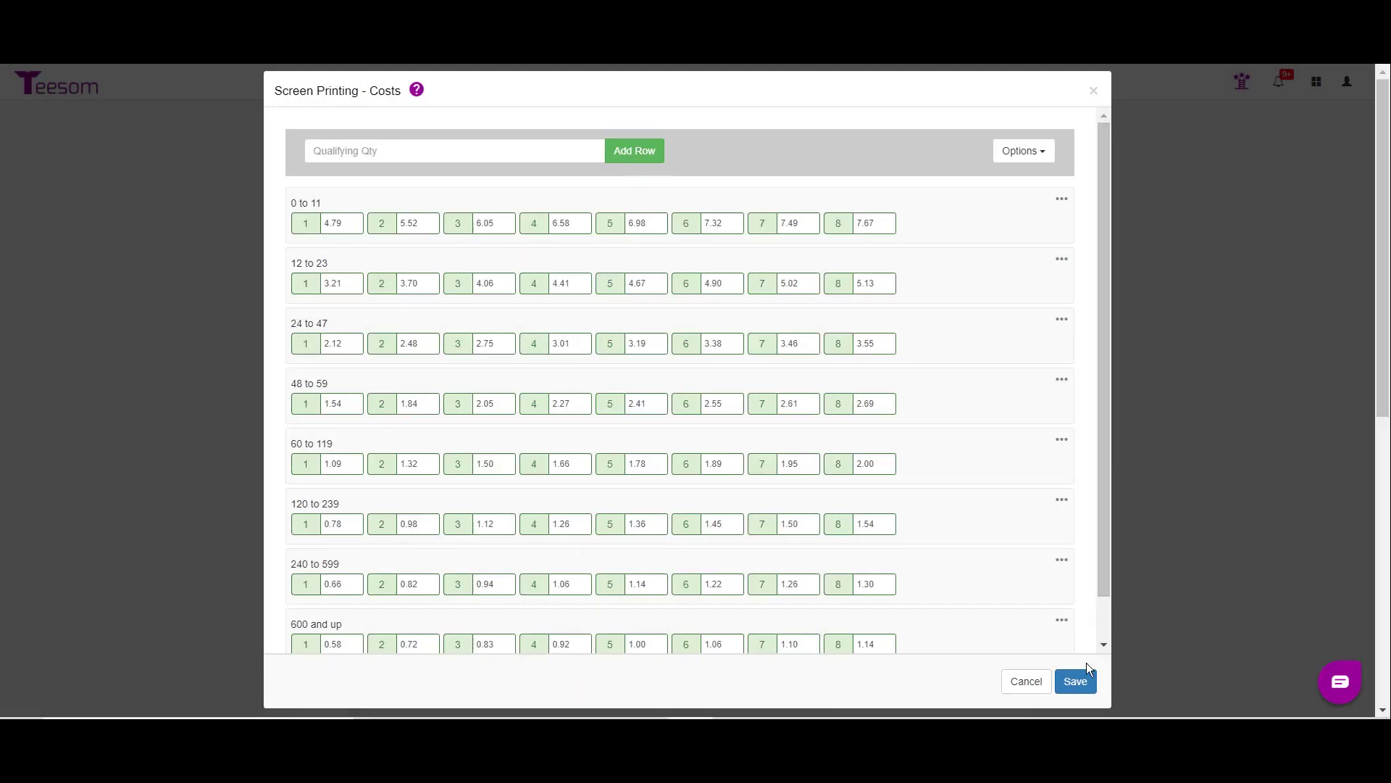
left_click(1077, 682)
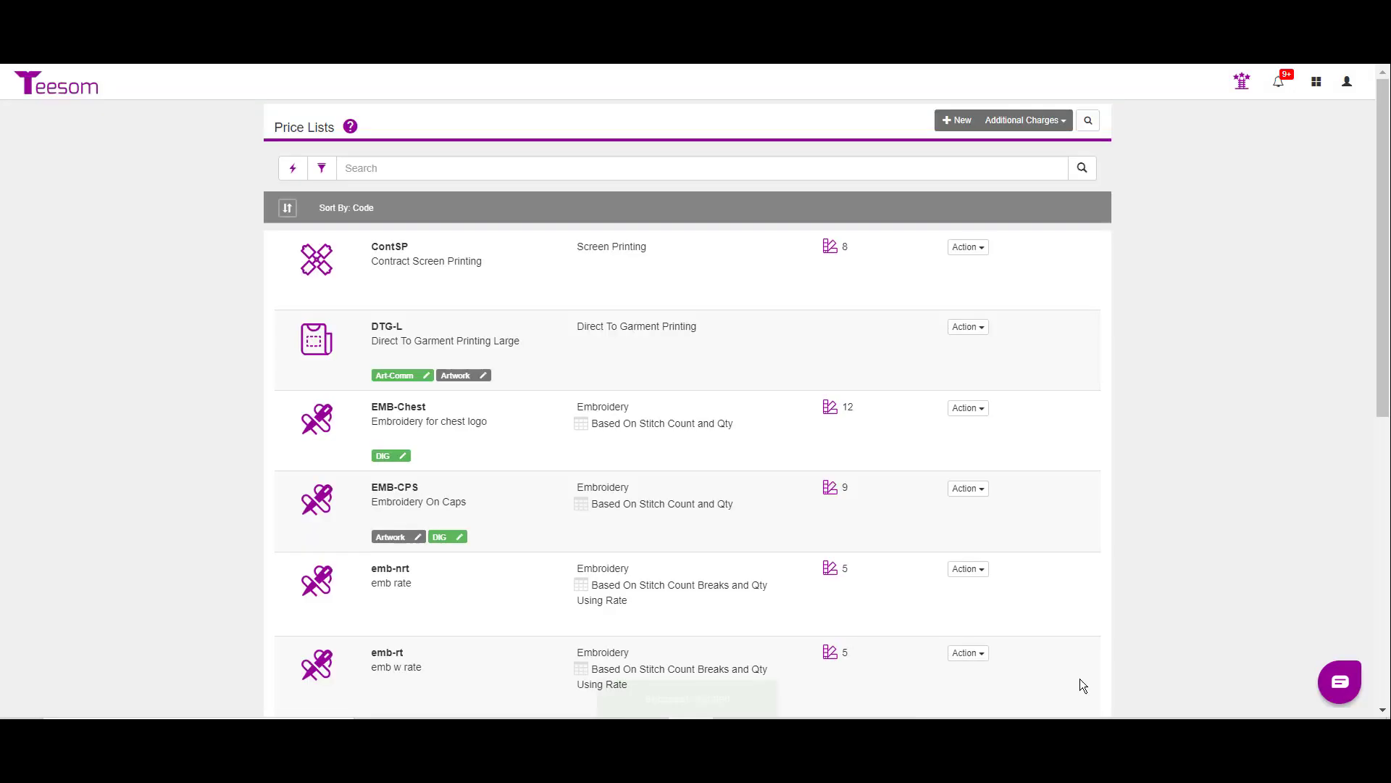
Step: Start a new additional charge in the Screen Printing sales category with the code ContArt
left_click(1024, 119)
left_click(1020, 167)
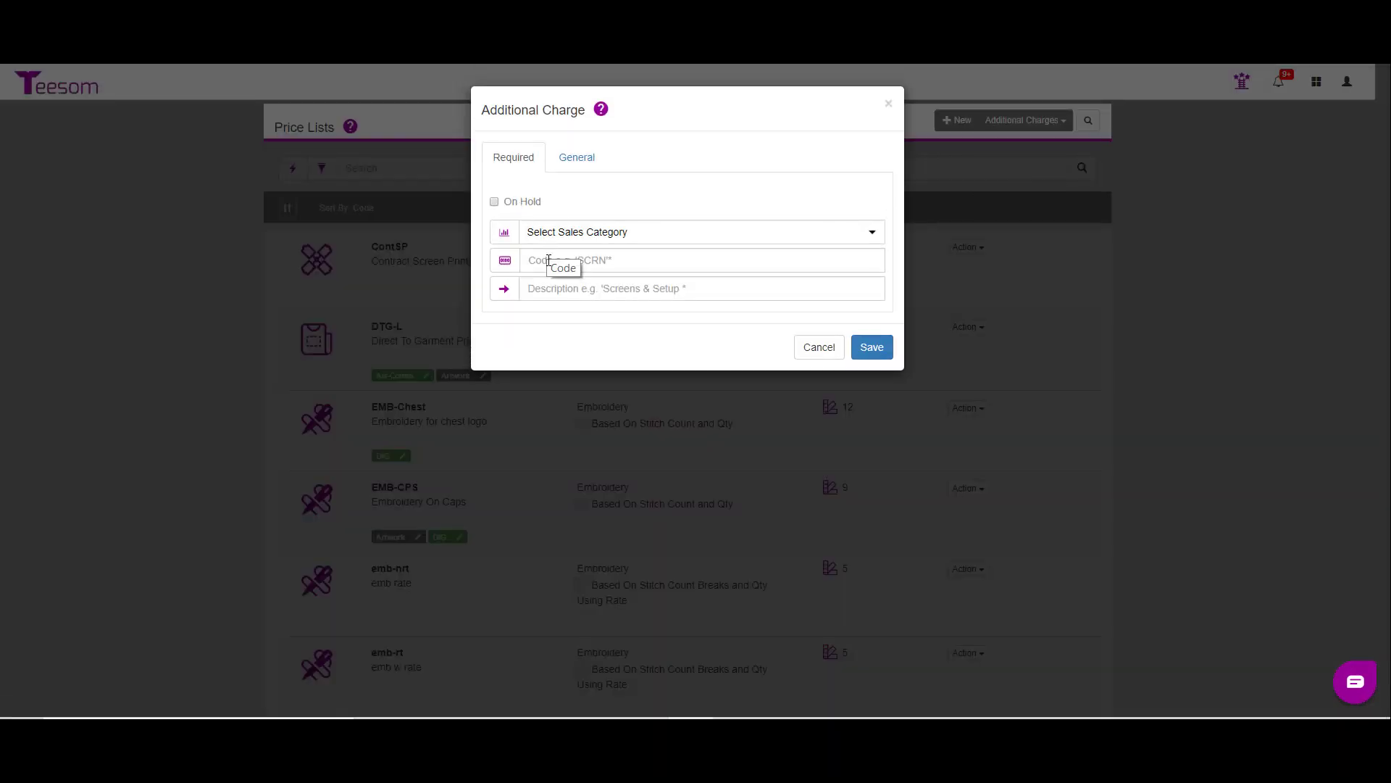
left_click(544, 234)
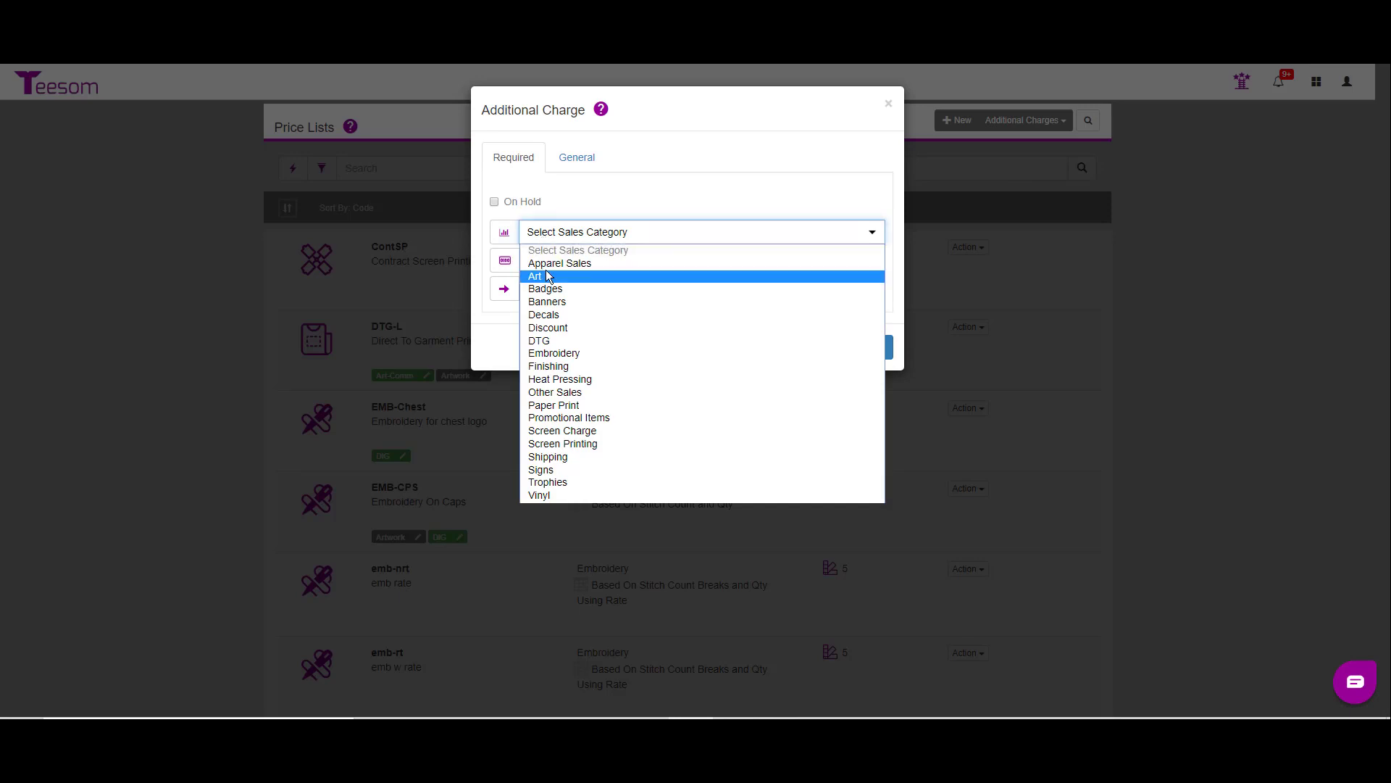
left_click(590, 445)
left_click(558, 260)
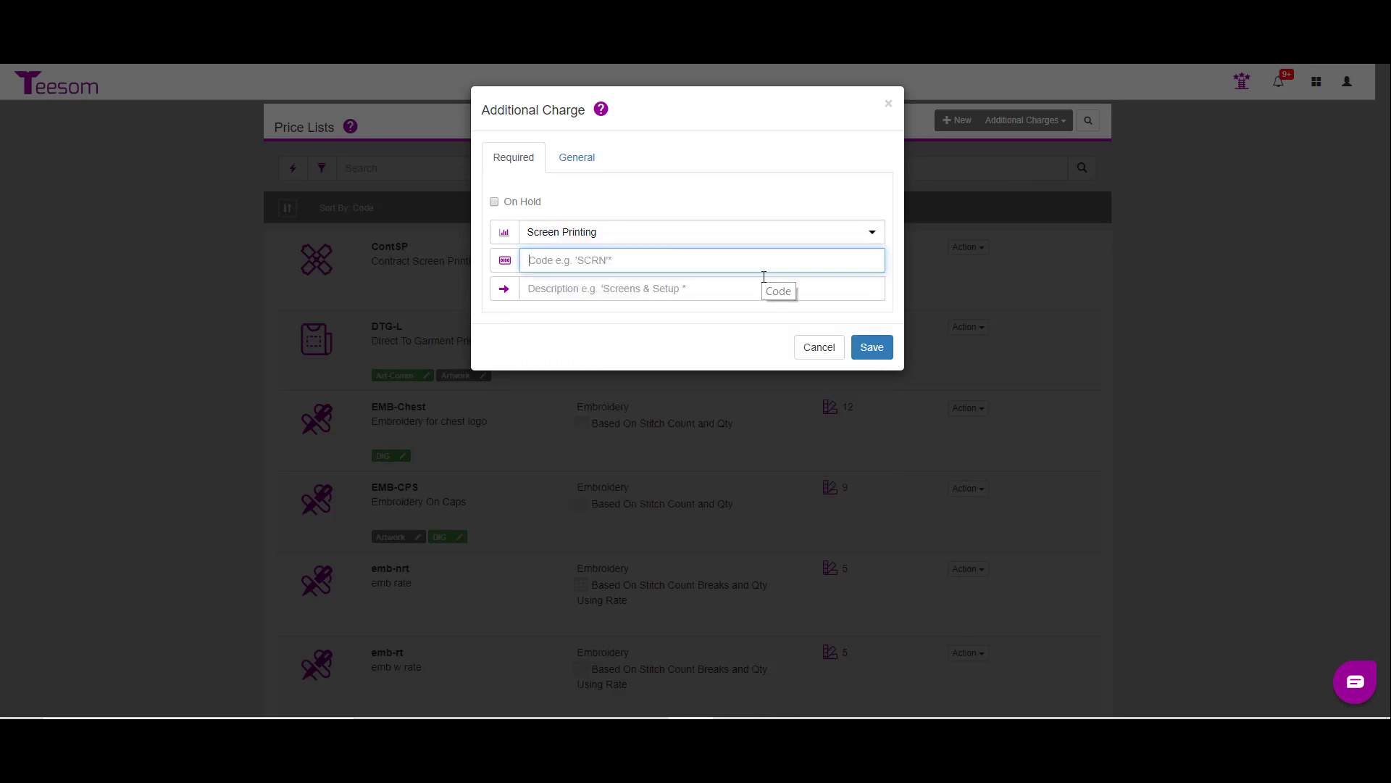
type("ContArt")
Step: Set the ContArt charge's description to "Art fee for contract customers"
left_click(681, 290)
type("C")
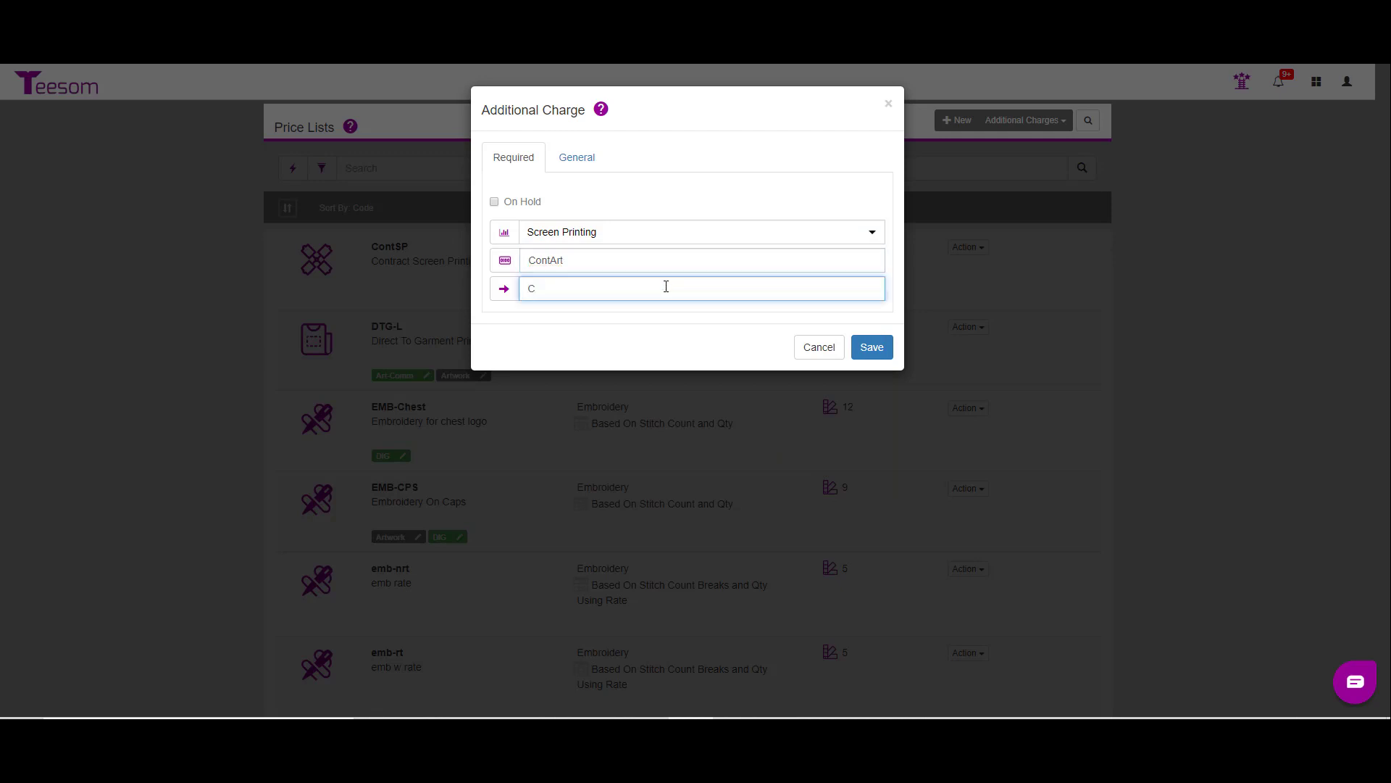
key("BackSpace")
type("Art fee for contract customers")
Step: Save the ContArt charge, link it to the ContSP price list, and return to the price lists
left_click(873, 347)
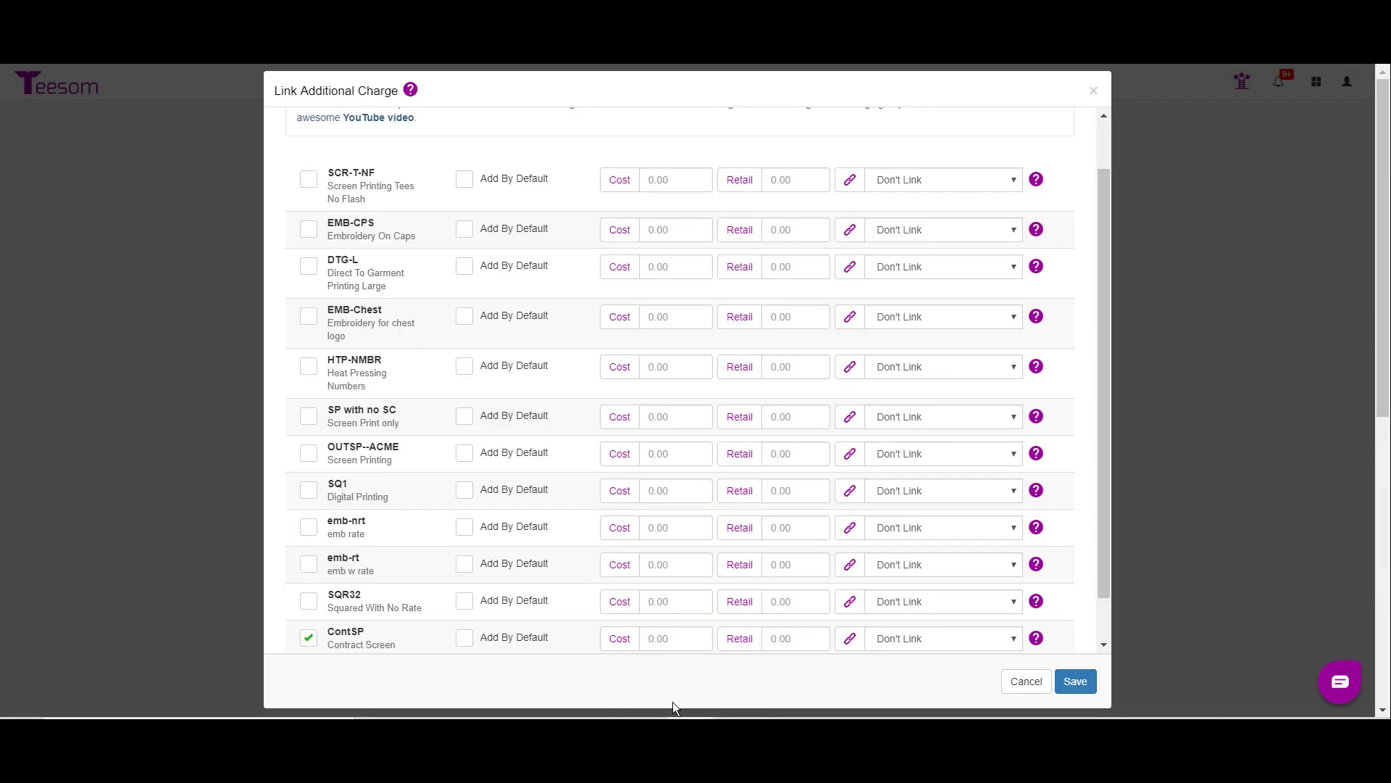
left_click(1089, 689)
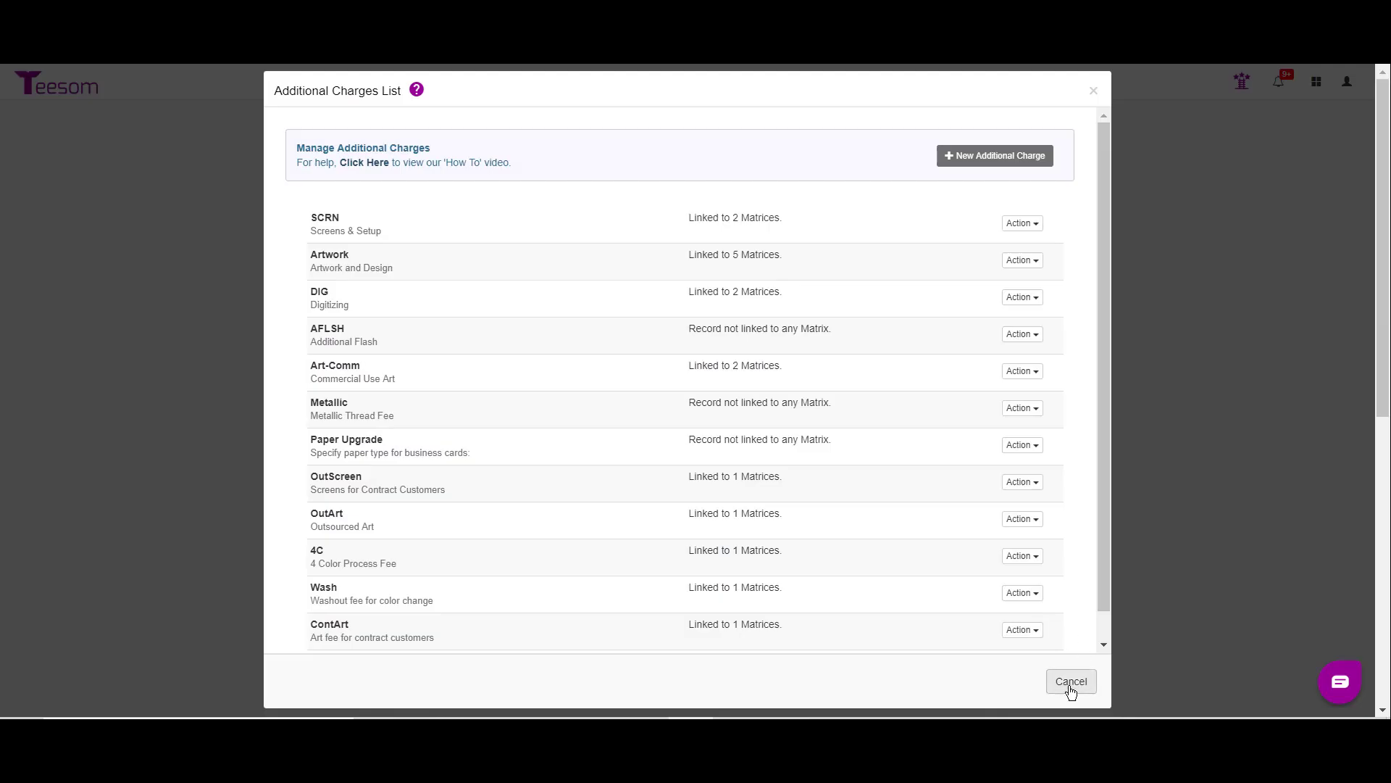
left_click(1071, 690)
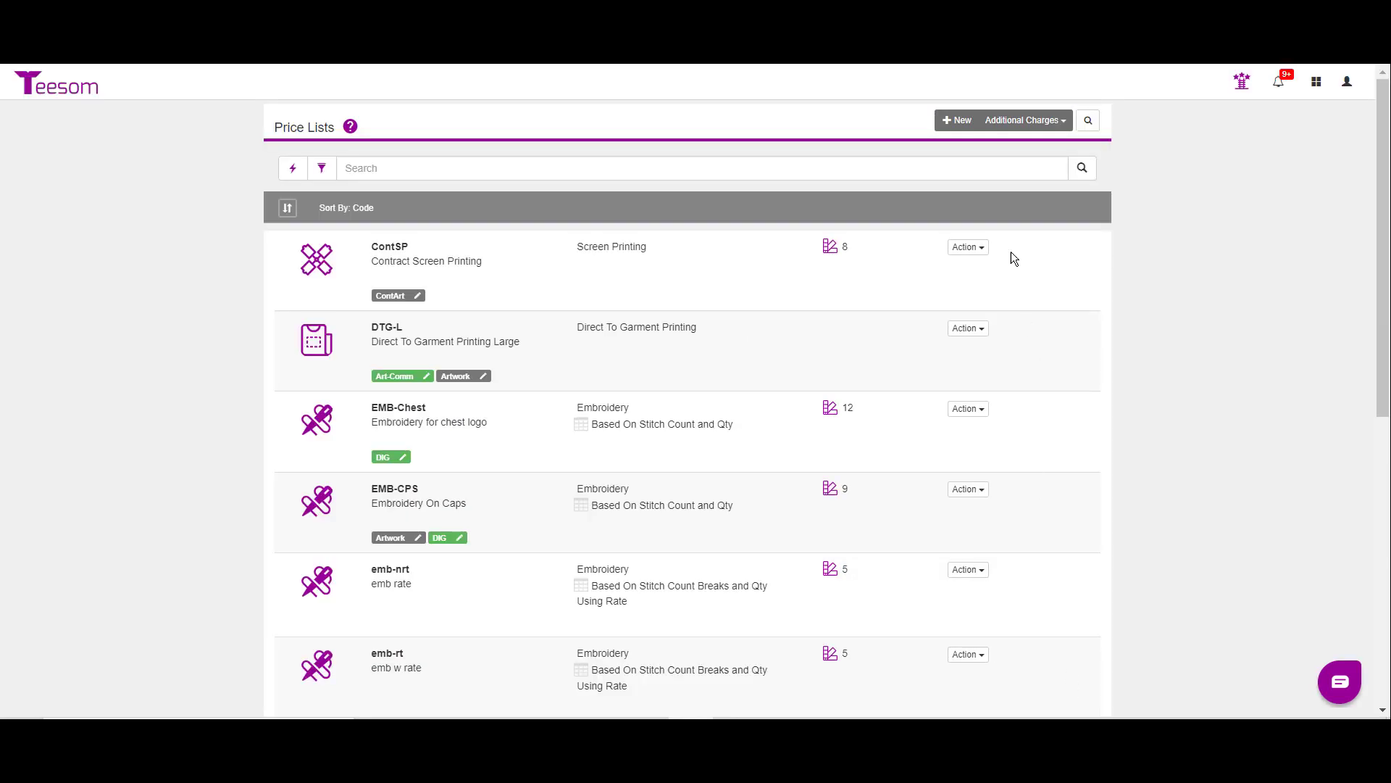
Step: Start another additional charge in the Screen Printing sales category with the code ContScreen
left_click(1024, 120)
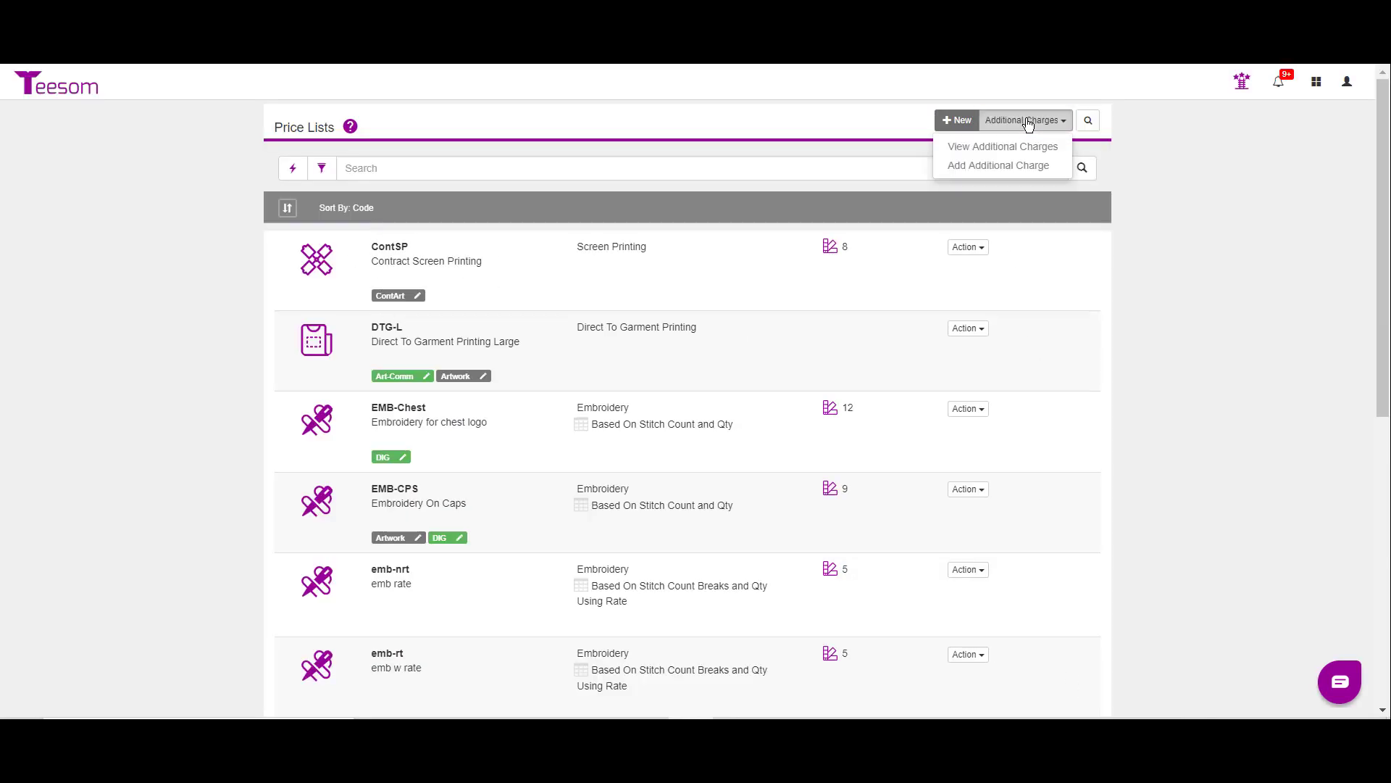
left_click(1012, 171)
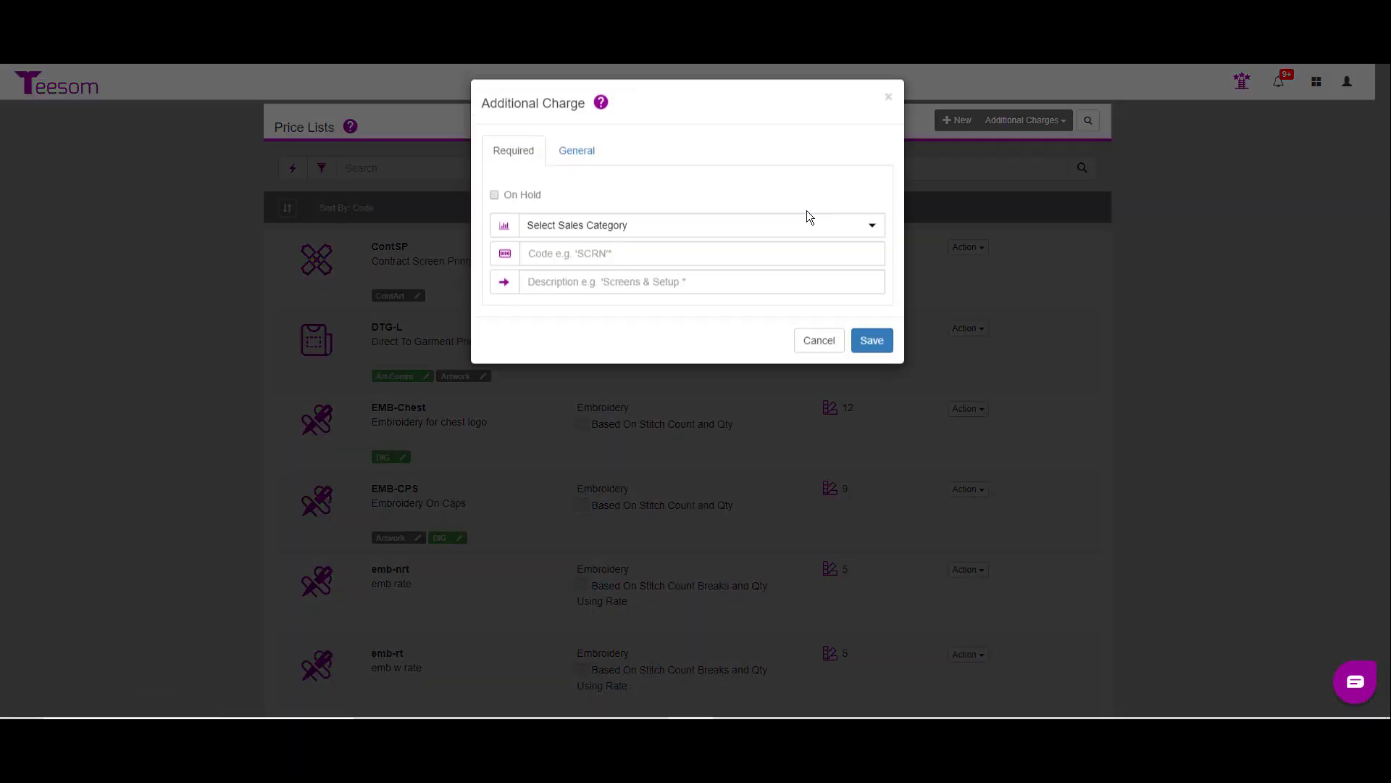
left_click(584, 232)
left_click(602, 439)
left_click(574, 260)
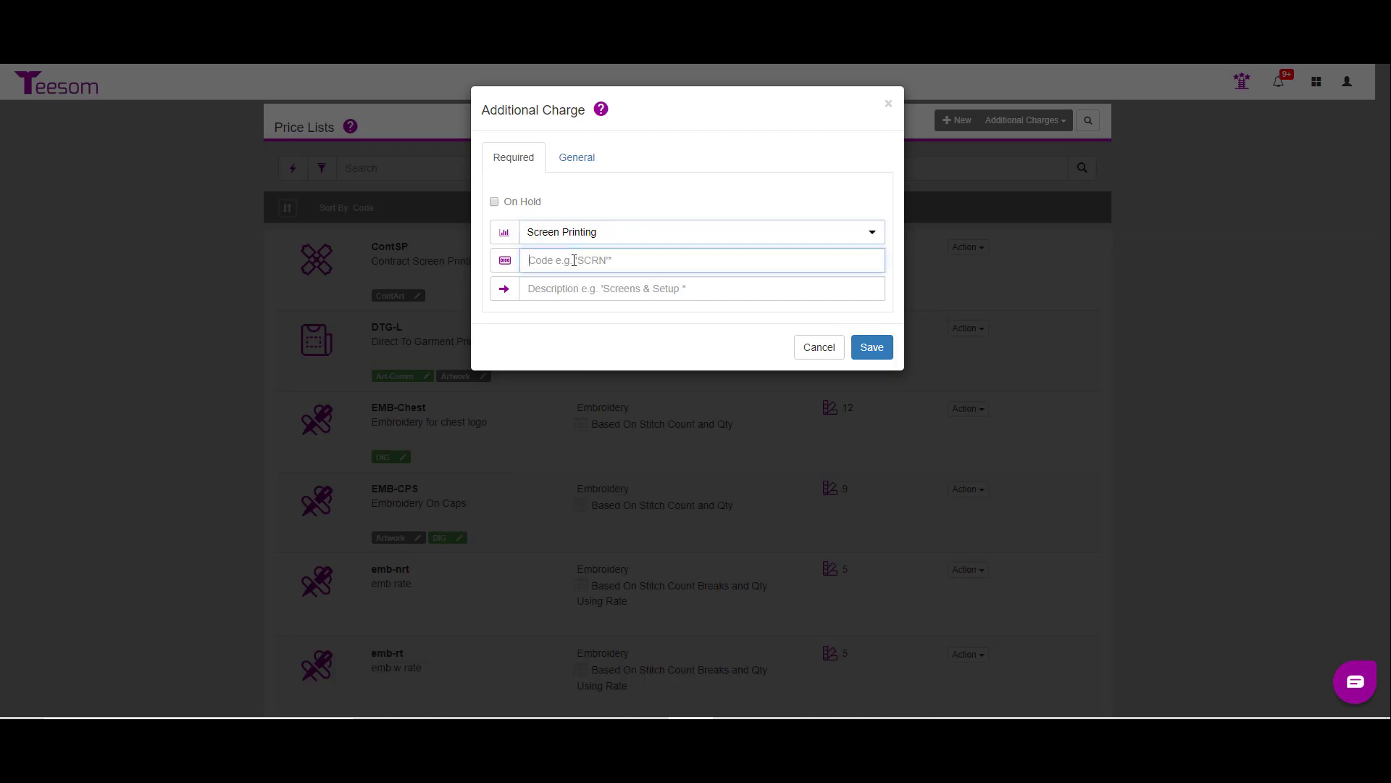
type("ContScreen")
key("Tab")
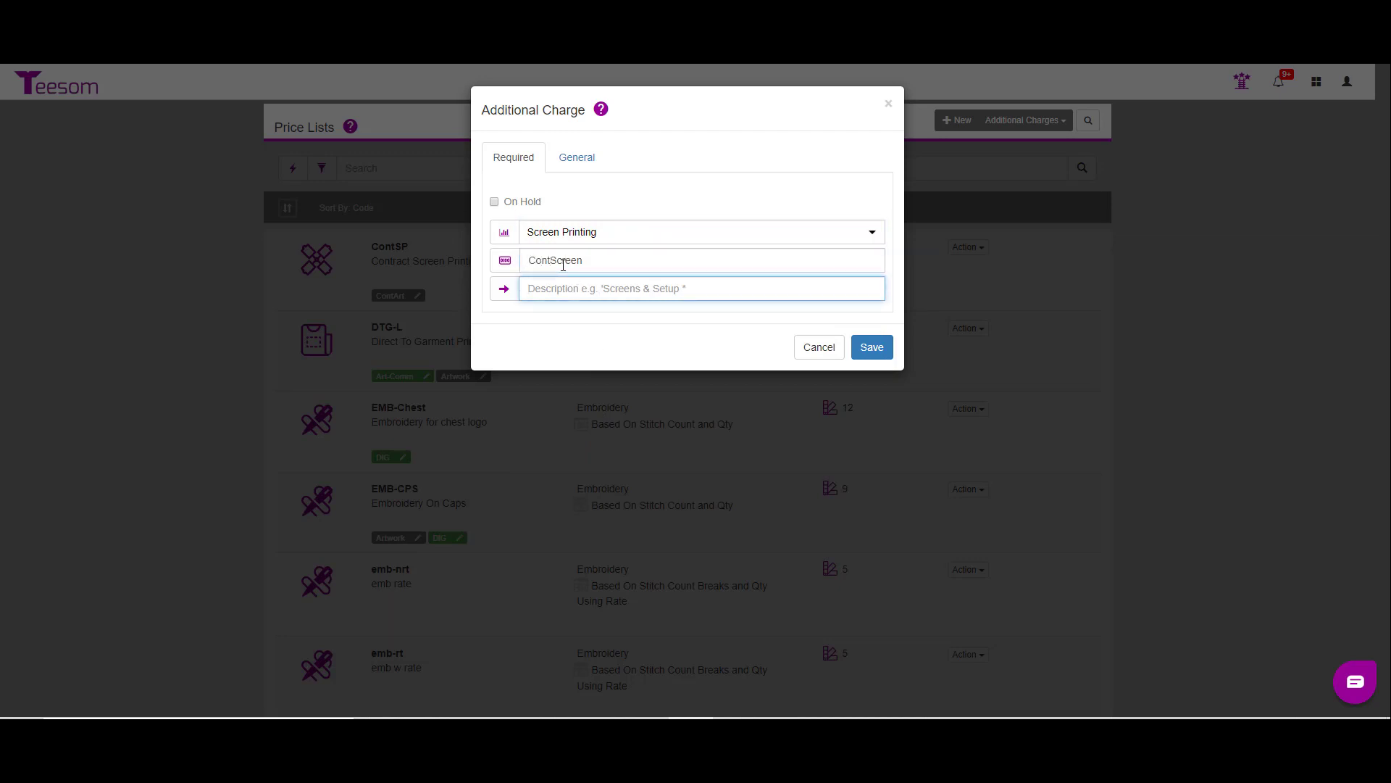
Step: Describe the ContScreen charge as "Screen Charge for Contract Customer" and save it
type("Screen Charge for Contract Customer")
left_click(870, 345)
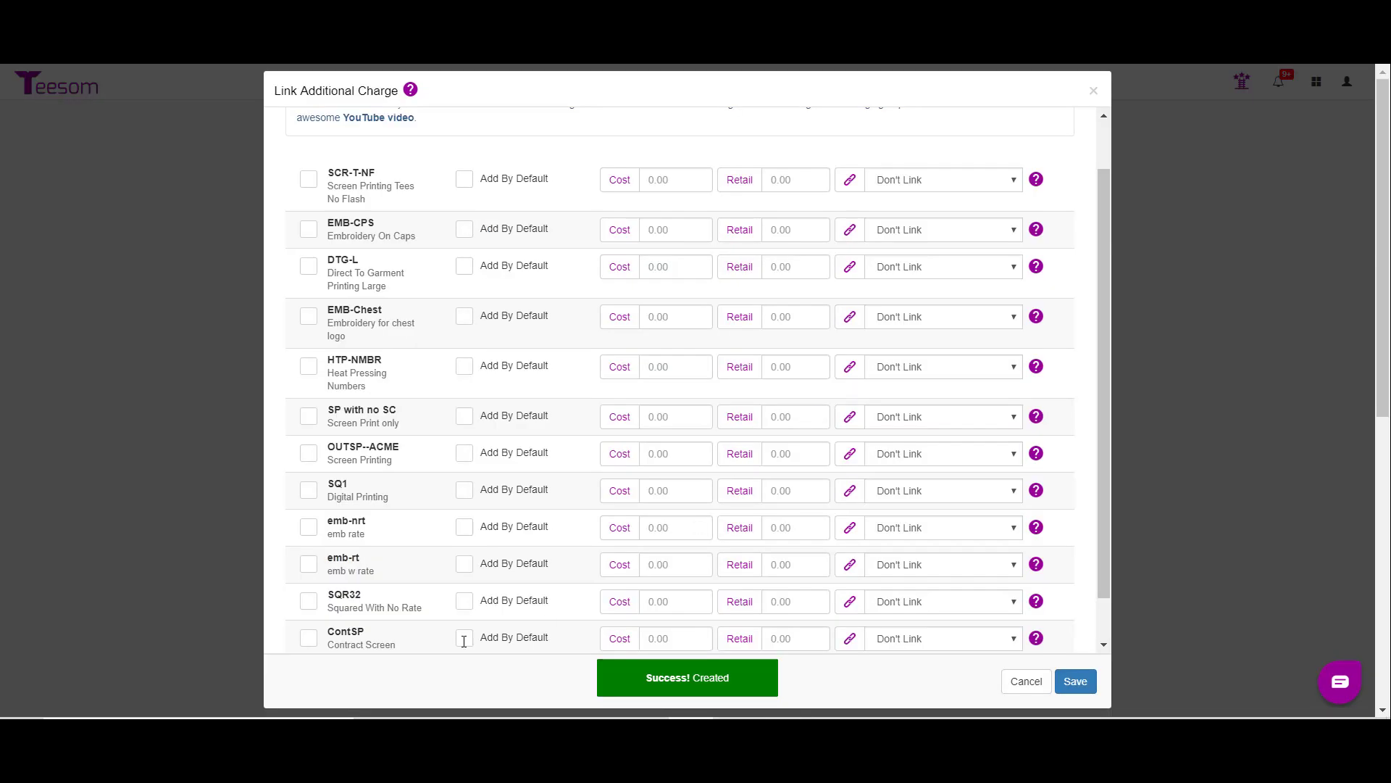
Step: Link the ContScreen charge to ContSP, added by default, with cost 5, retail 10 and quantity by Number Of Colors; save and return to the price lists
left_click(311, 641)
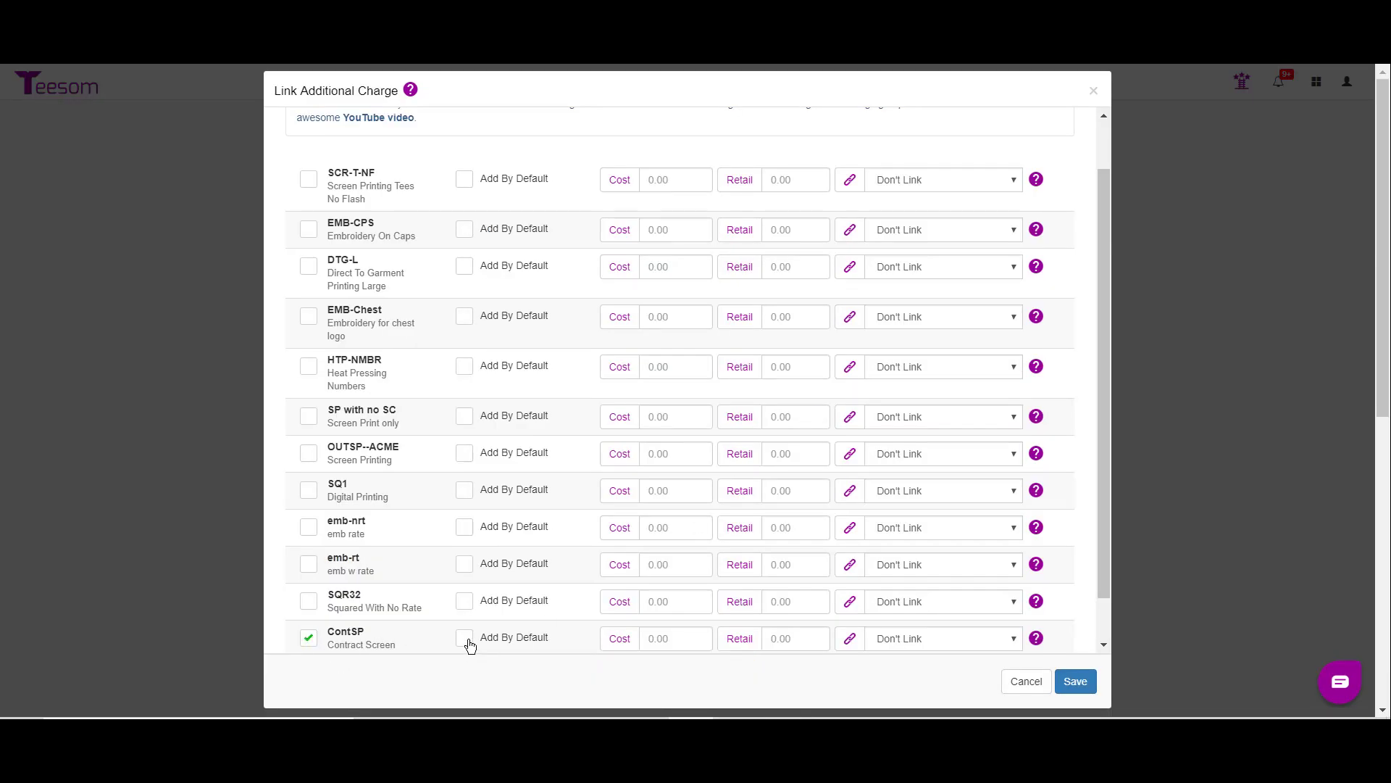
key("Tab")
type("5.")
key("Tab")
type("10")
left_click(963, 642)
left_click(958, 692)
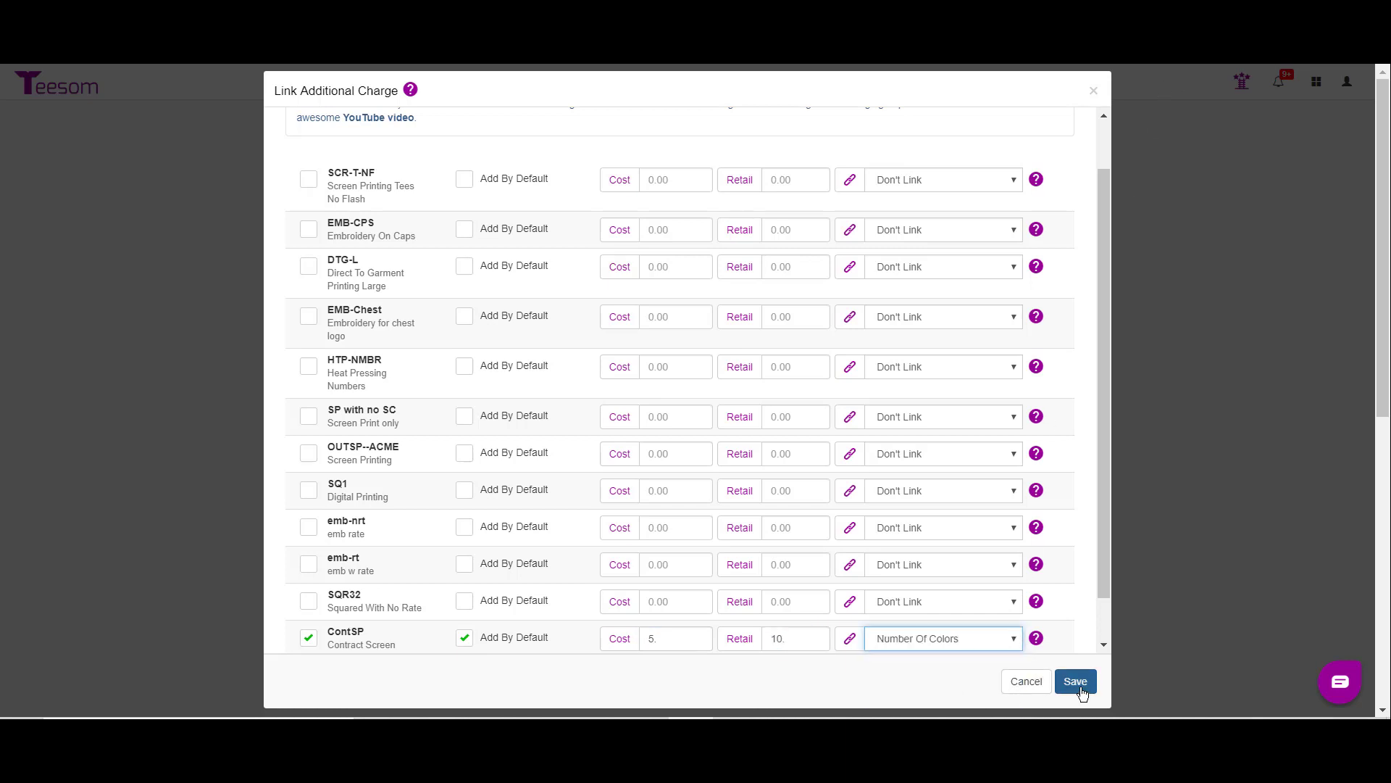
left_click(1080, 685)
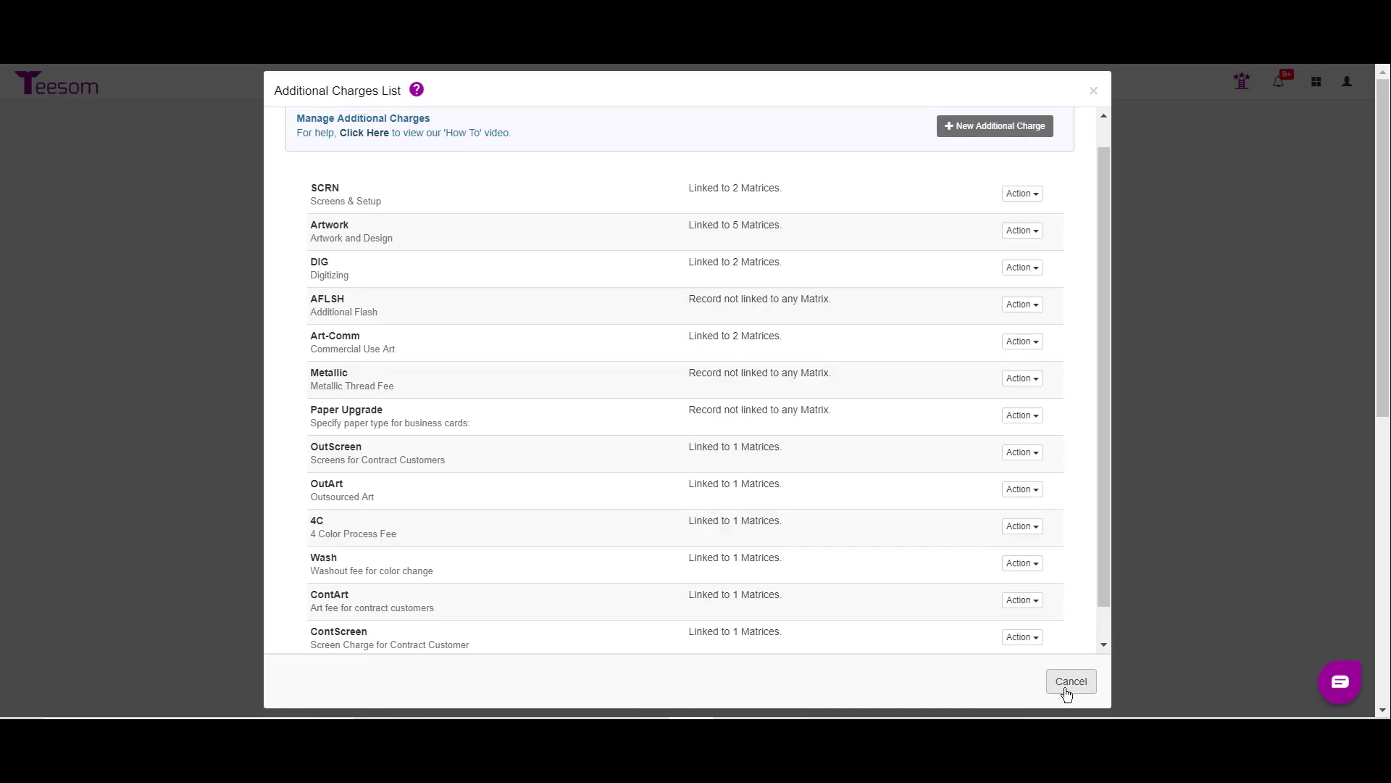
left_click(1068, 690)
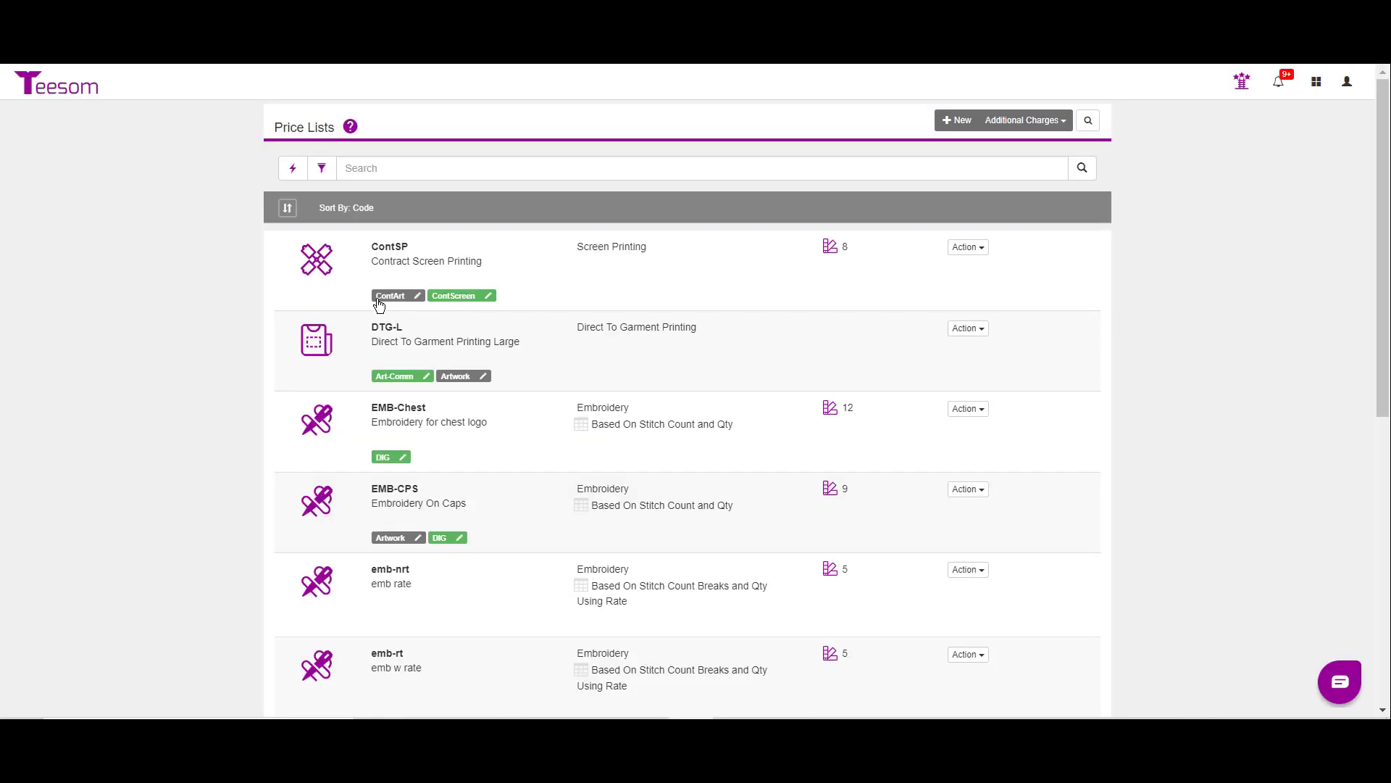
Step: Edit ContSP's ContArt charge so it is added to orders by default, with cost 35, retail 55.00 and no quantity link, and save it
left_click(419, 295)
left_click(494, 241)
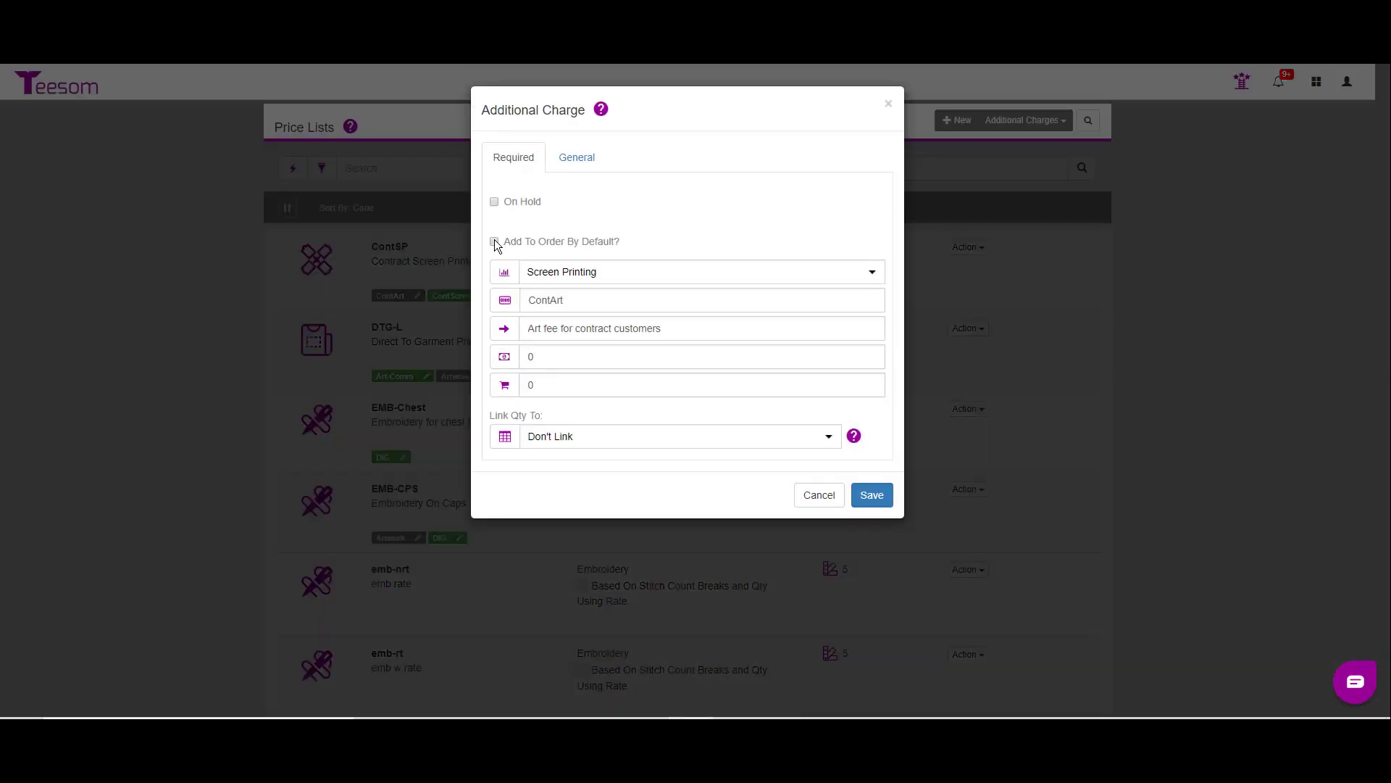
left_click(686, 362)
type("35.")
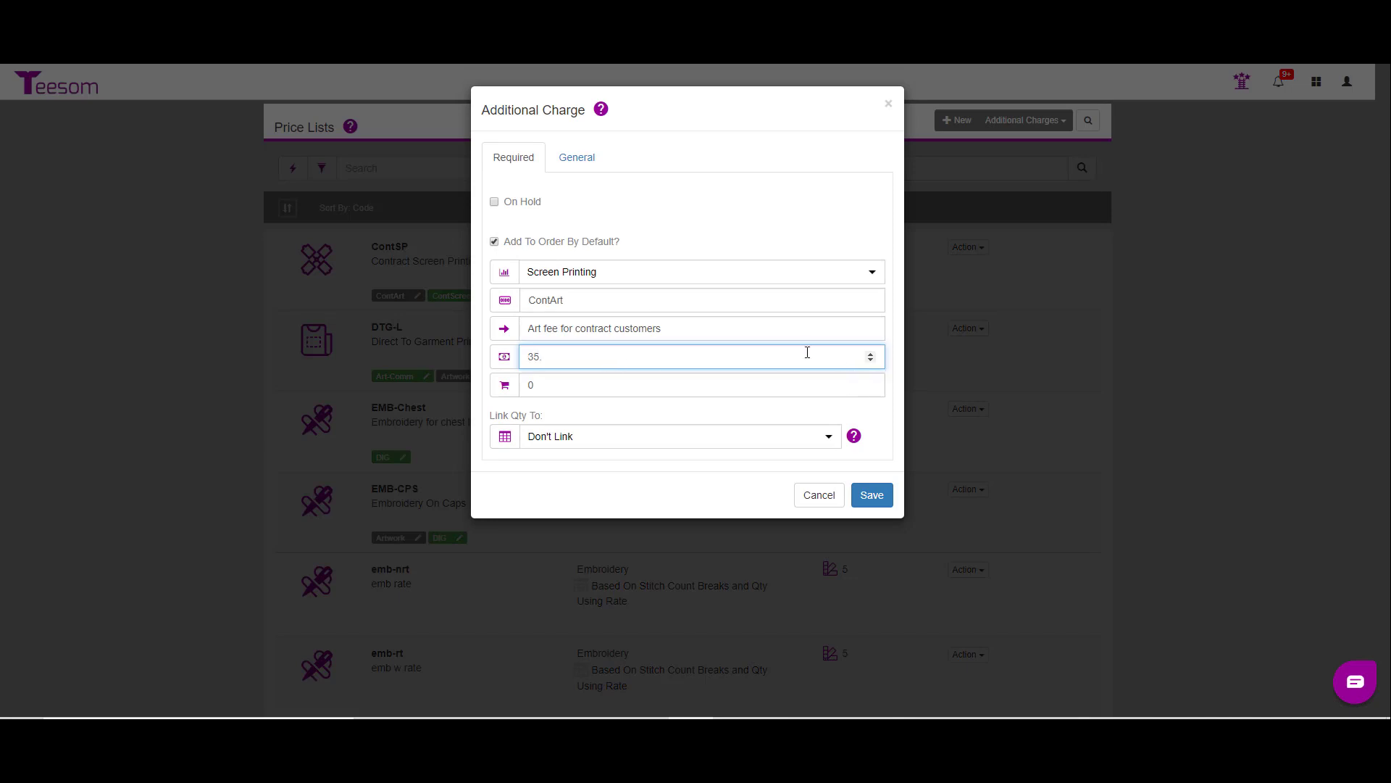
key("Tab")
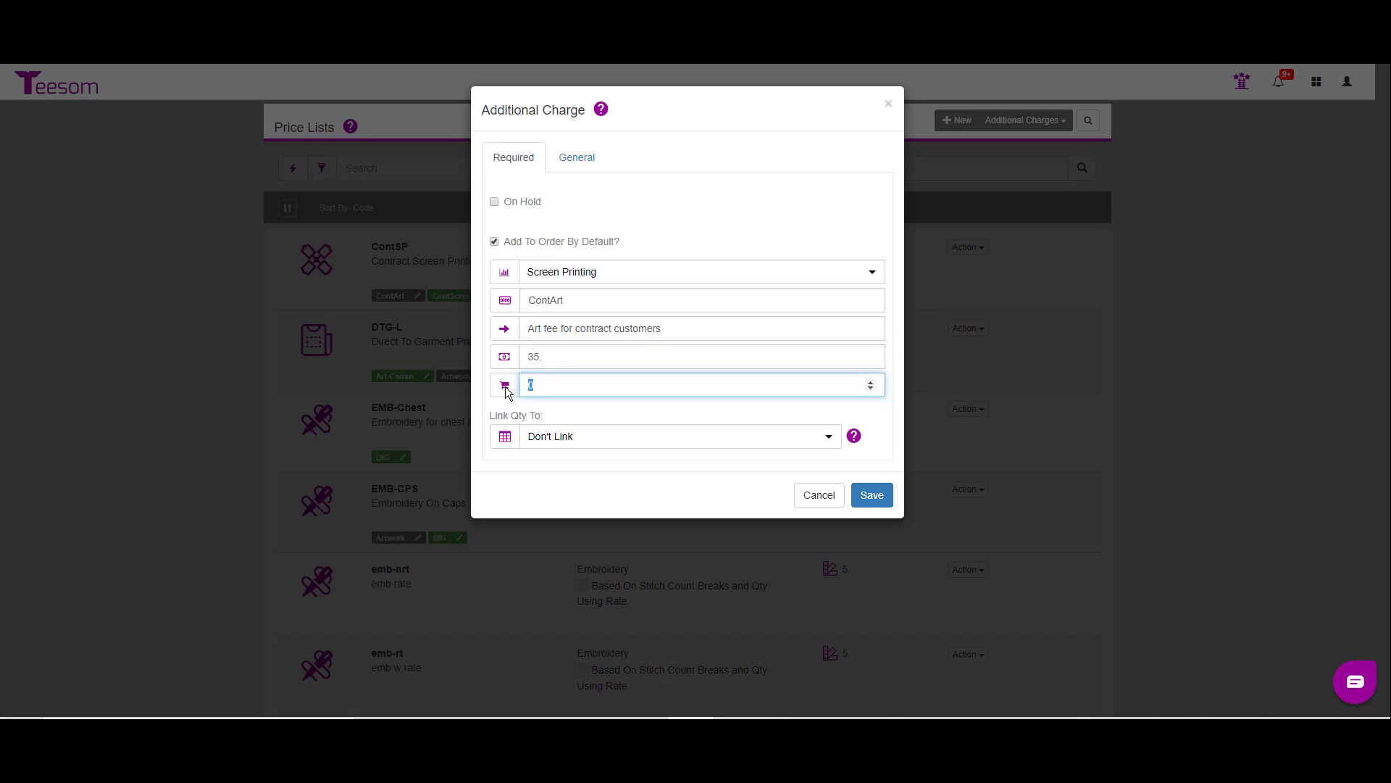
type(".00")
left_click(829, 437)
left_click(829, 439)
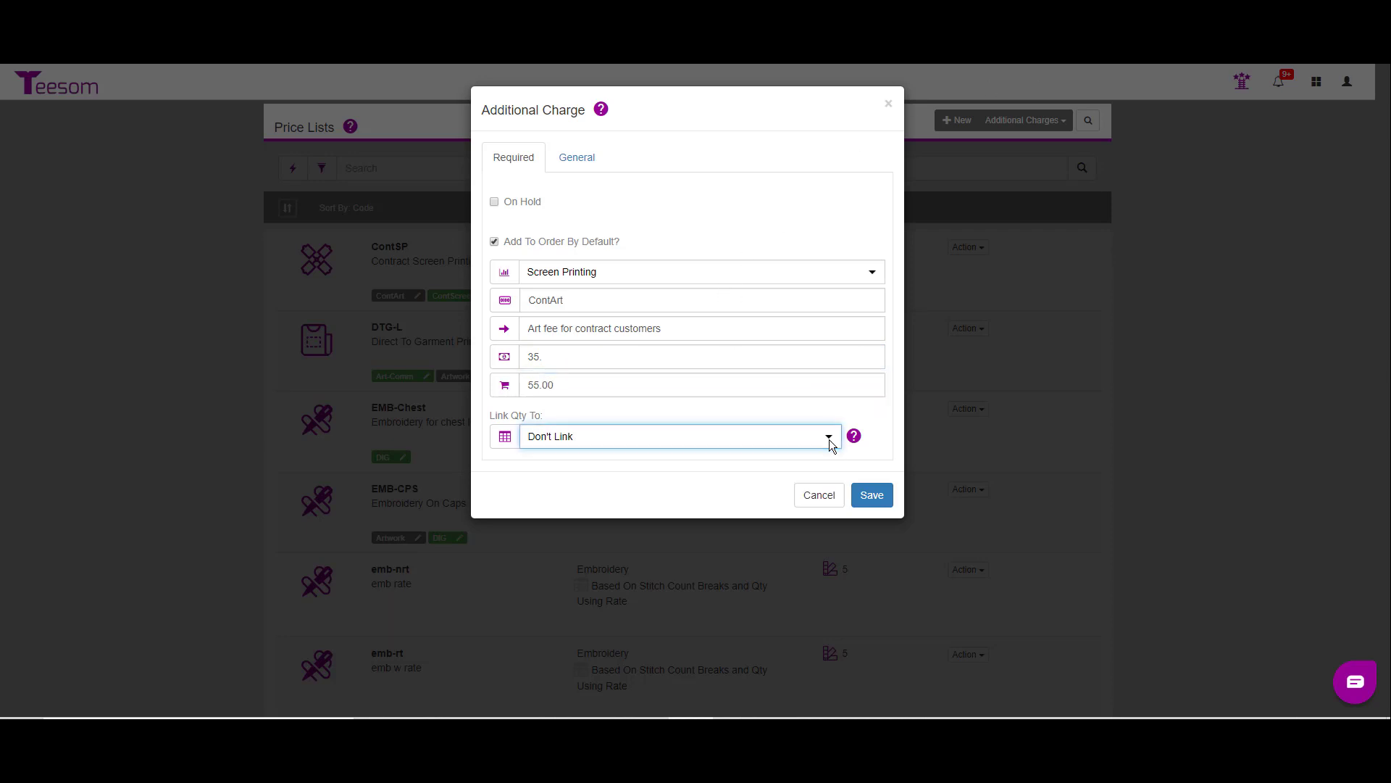
left_click(872, 504)
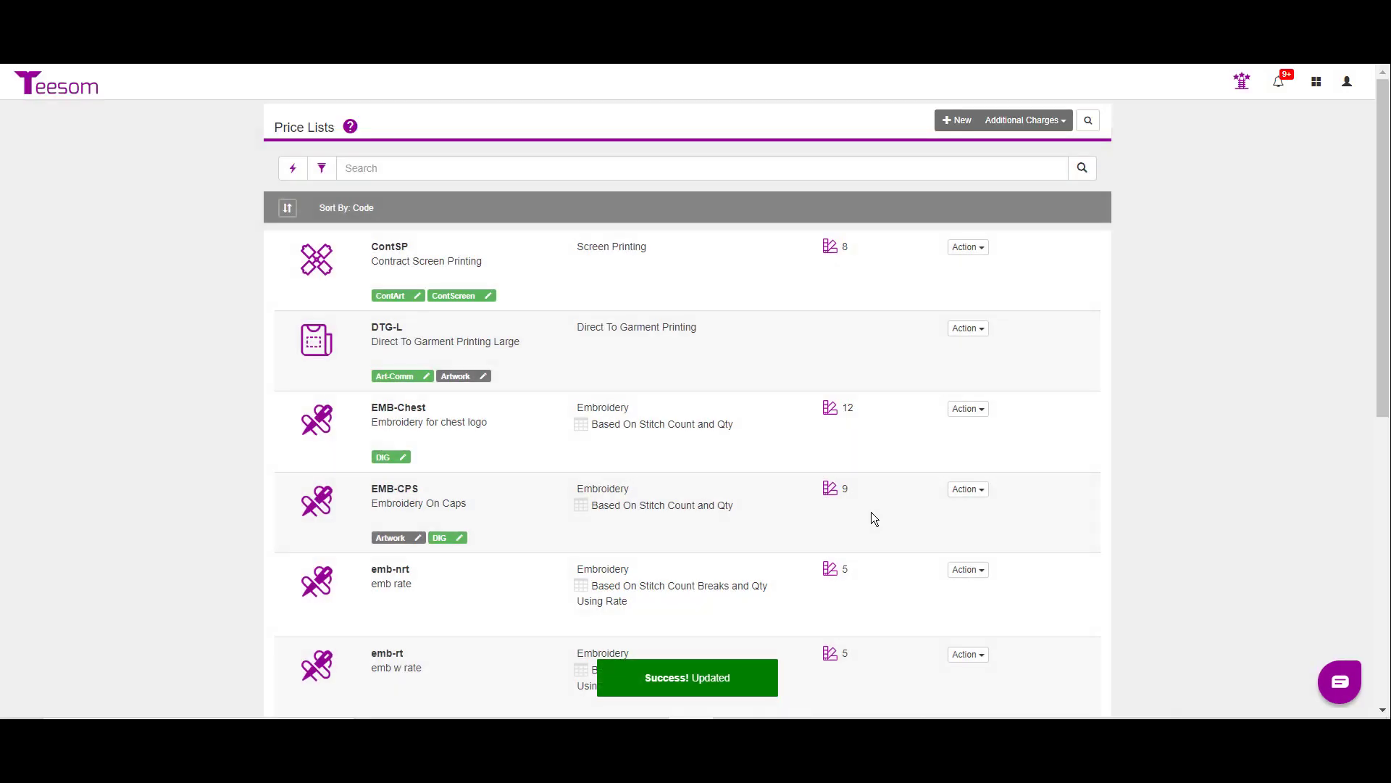